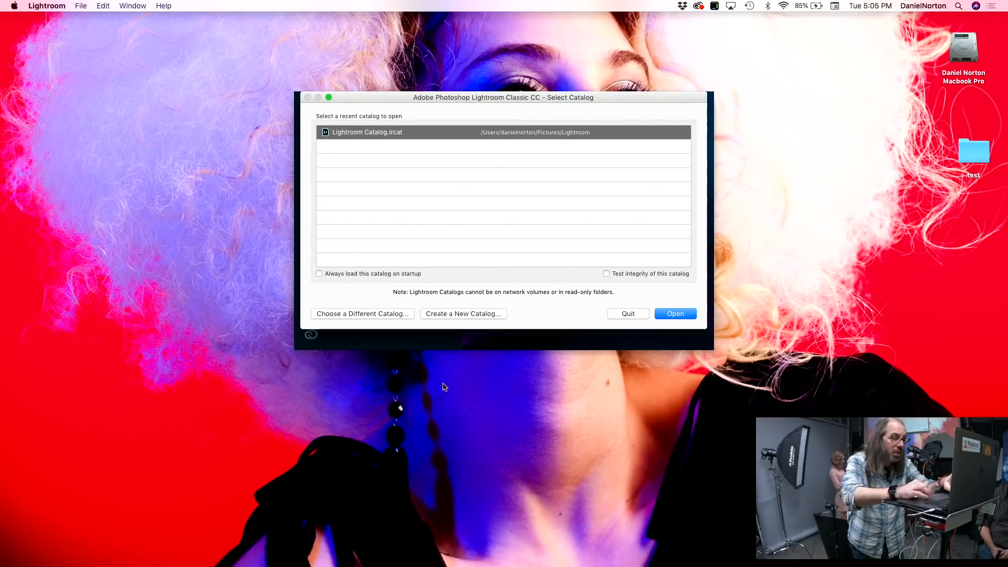
Step: Start a new Lightroom catalog on the Desktop and name it "181016 Tethering class"
left_click(448, 315)
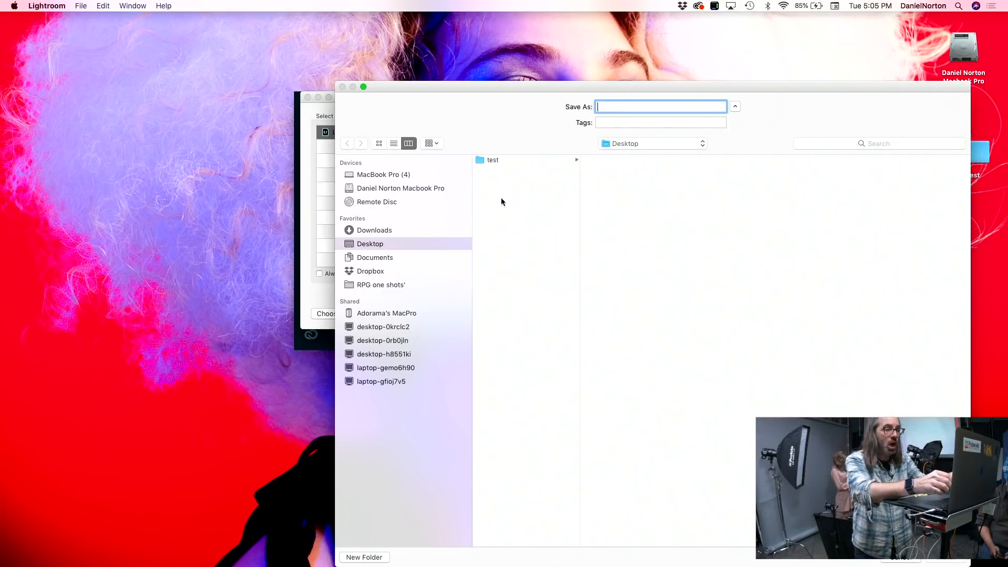
type("18")
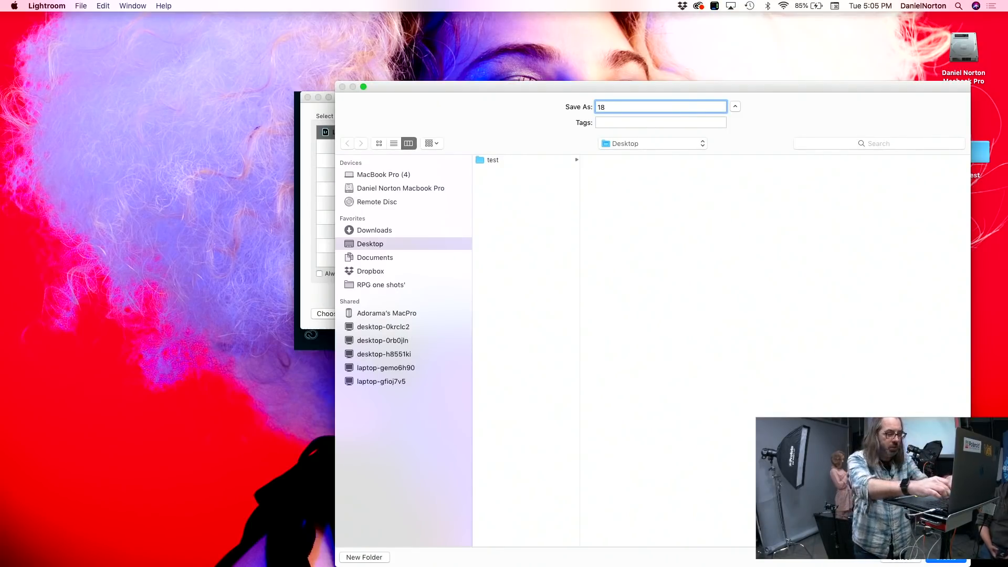
type("1016 Tethering class")
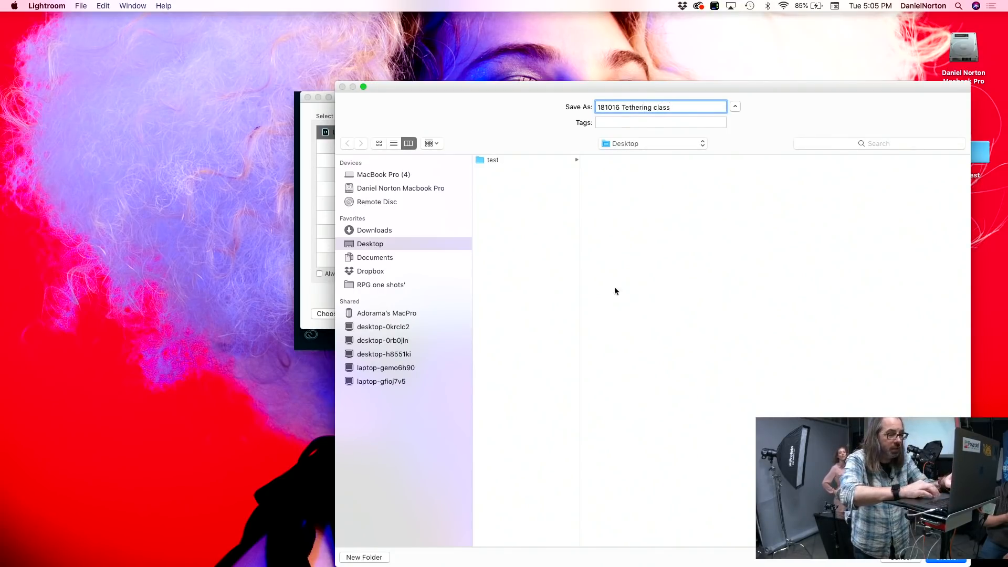
Step: Create a "tethering" folder on the Desktop and save the new catalog inside it
left_click(367, 557)
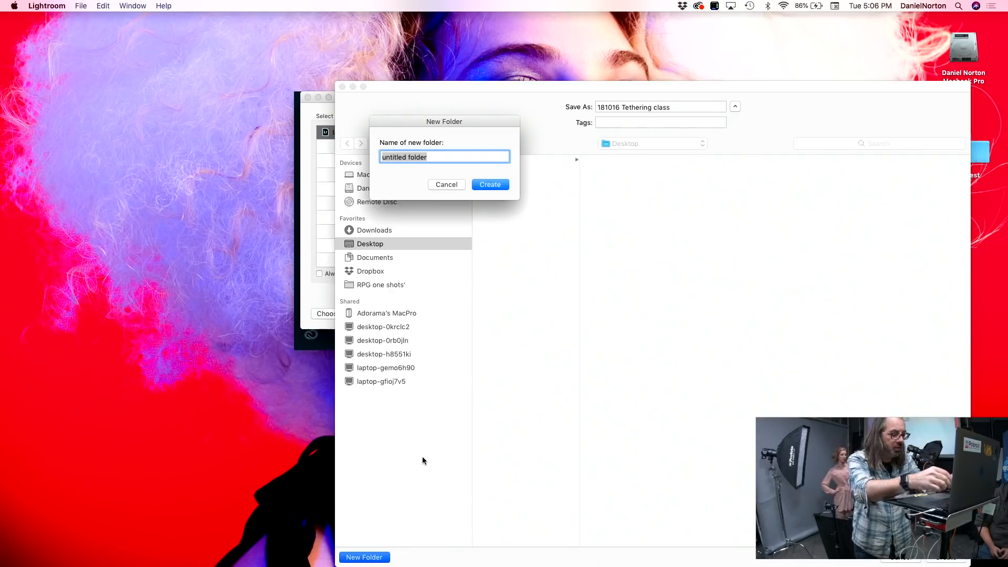
type("te\\ther")
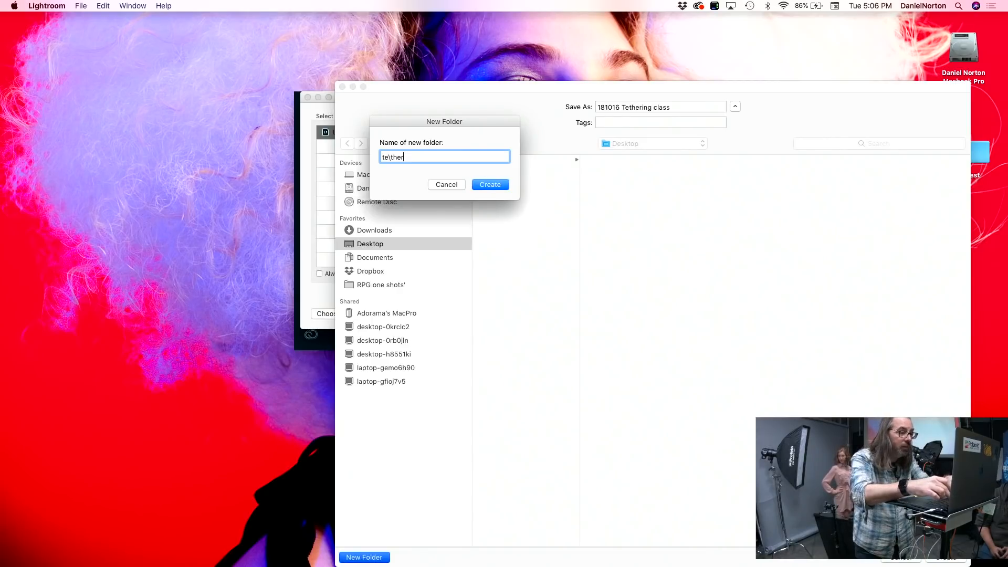
key("BackSpace")
key("BackSpace")
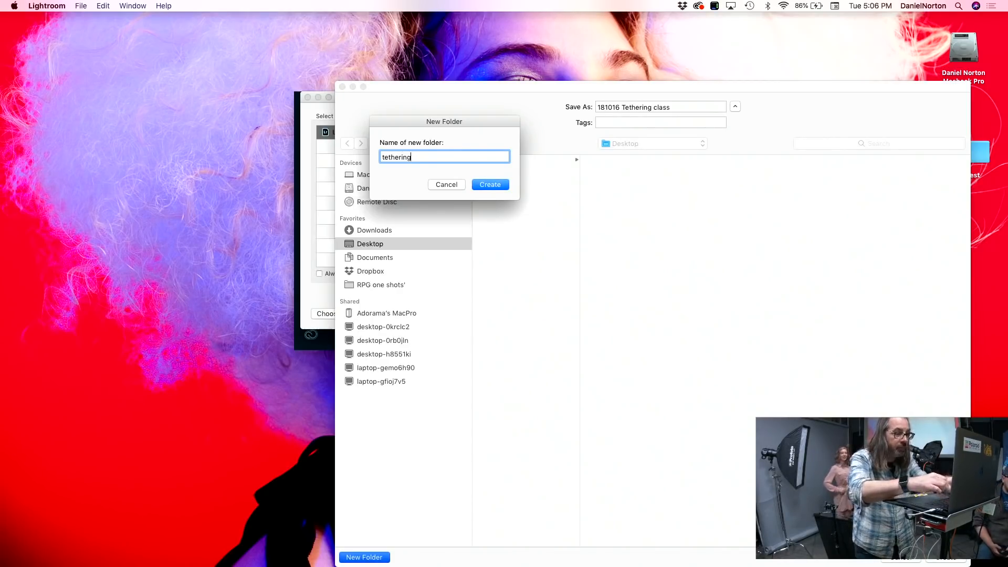
left_click(494, 188)
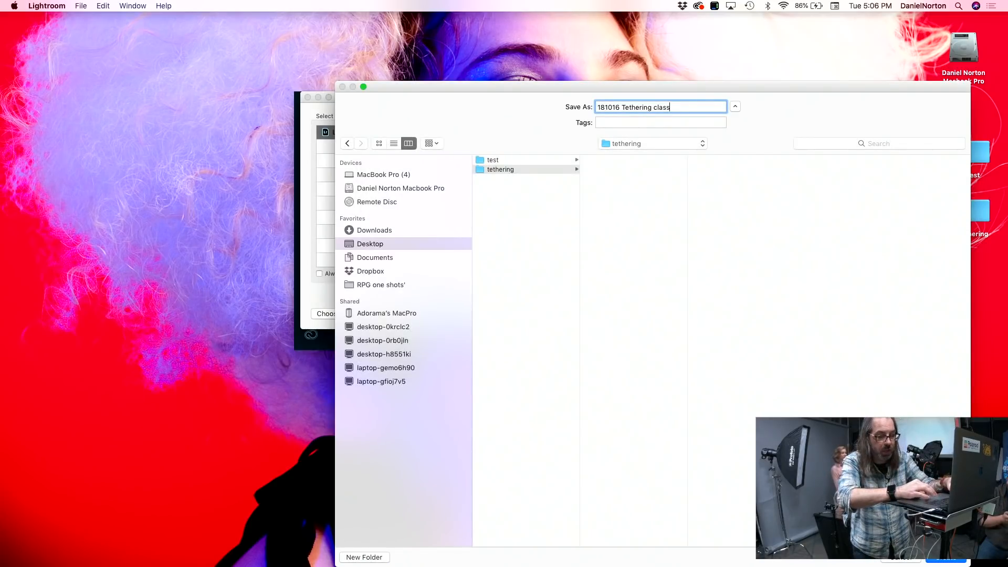
left_click(939, 560)
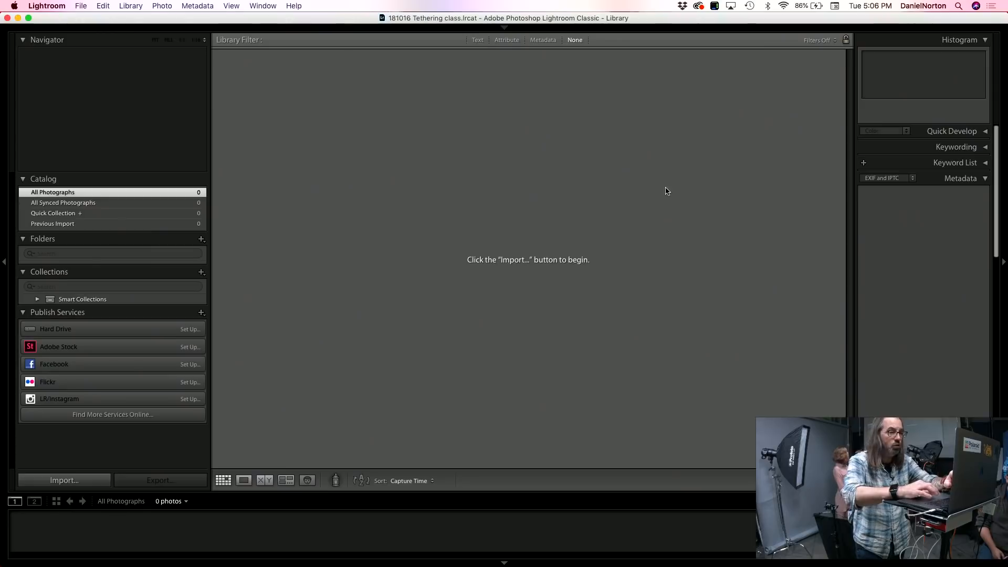
Step: Start a tethered capture and set the session name to the model's first name followed by "Headshot"
left_click(84, 6)
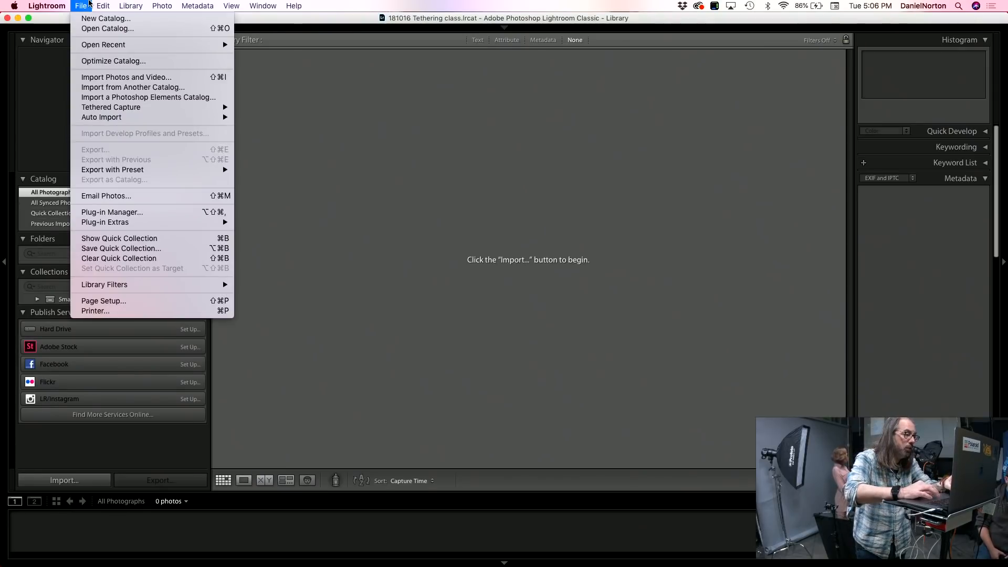
mouse_move(127, 107)
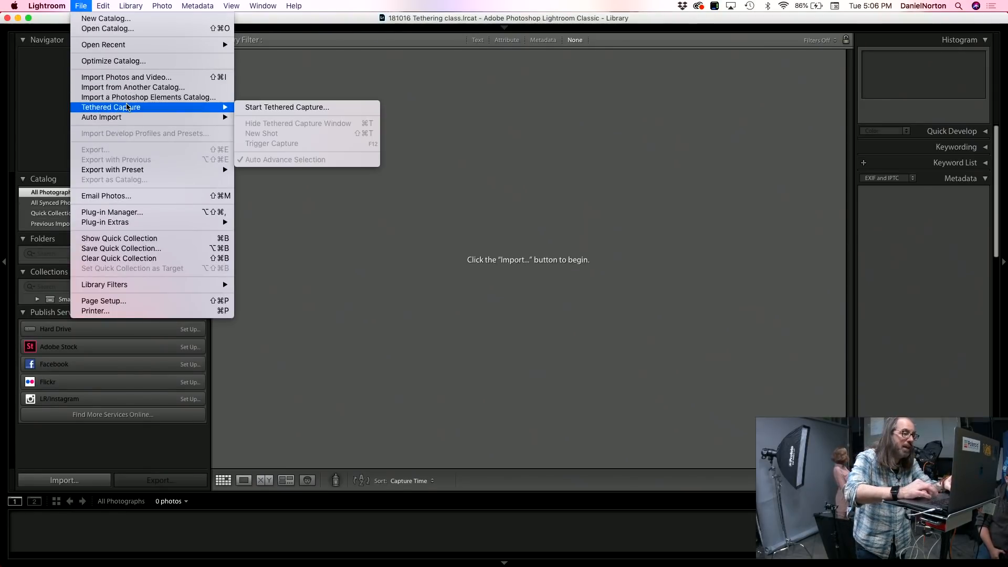
left_click(243, 108)
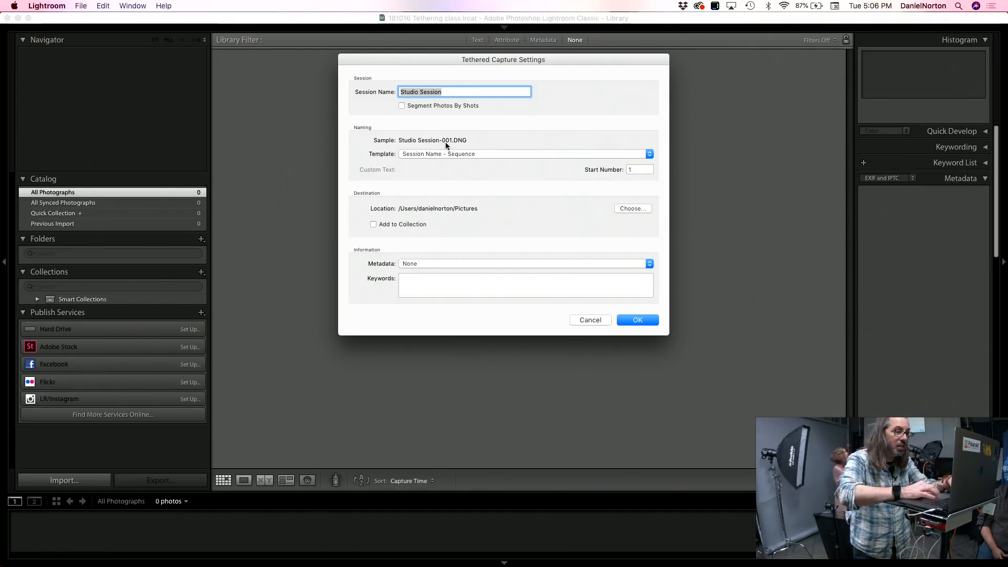
left_click(446, 93)
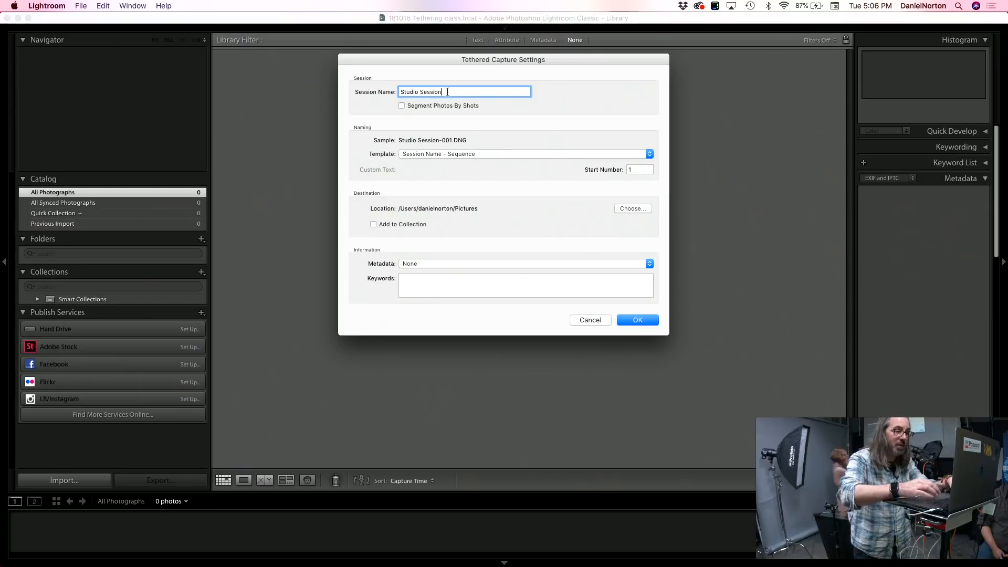
key("BackSpace")
key("BackSpace")
key("BackSpace")
key("BackSpace")
key("BackSpace")
key("BackSpace")
key("BackSpace")
key("BackSpace")
key("BackSpace")
key("BackSpace")
key("BackSpace")
key("BackSpace")
key("BackSpace")
key("BackSpace")
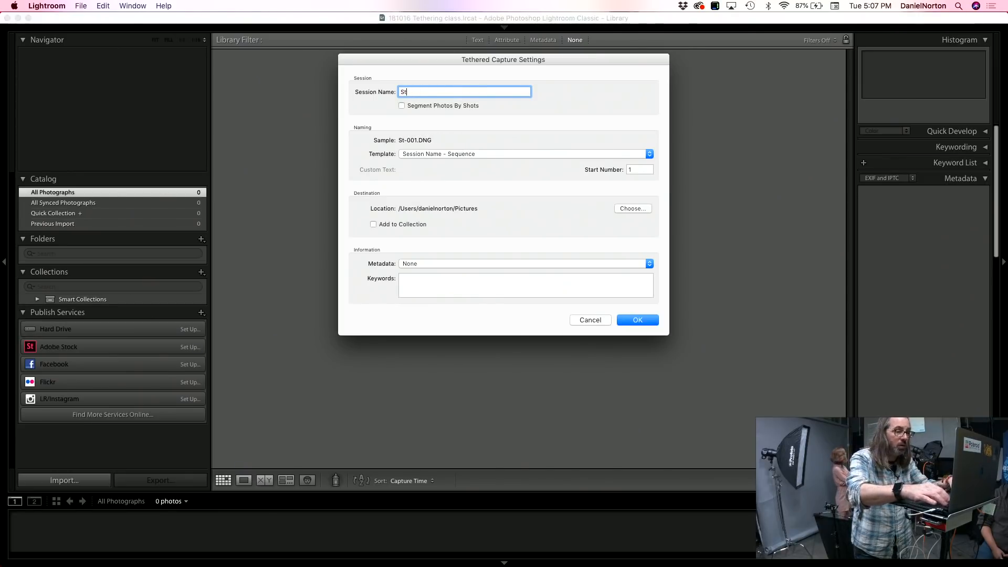
type("Mar")
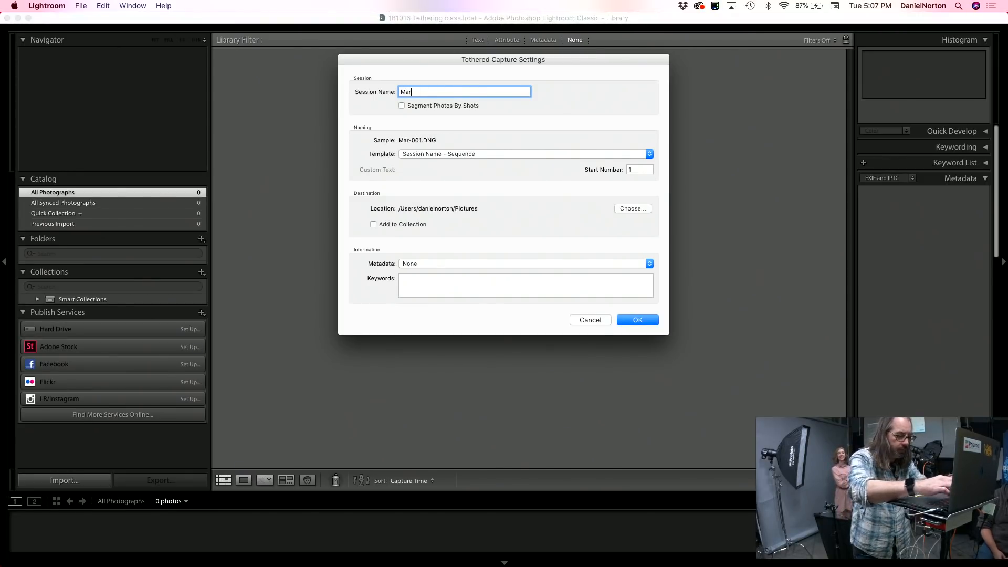
type("isa Headsp")
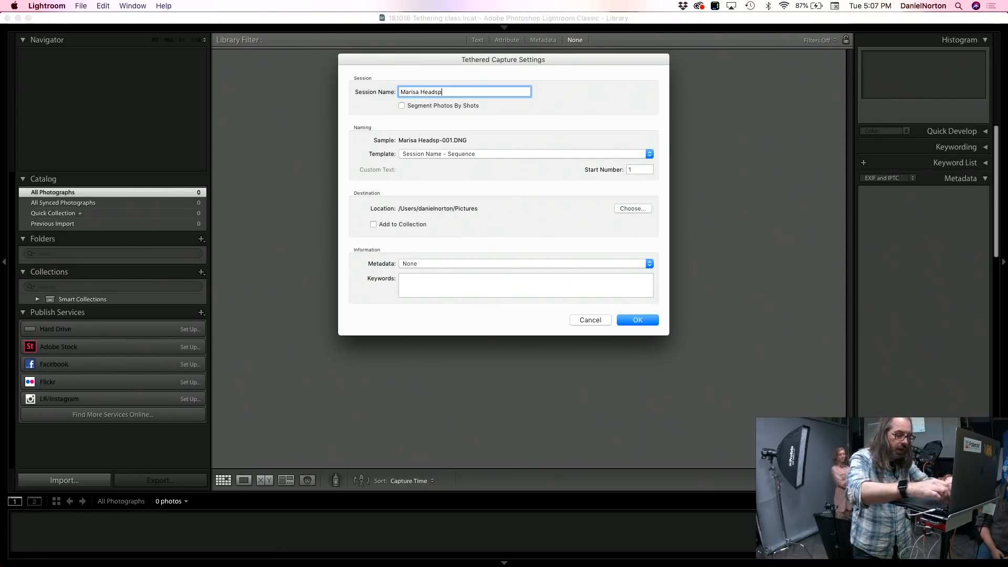
key("BackSpace")
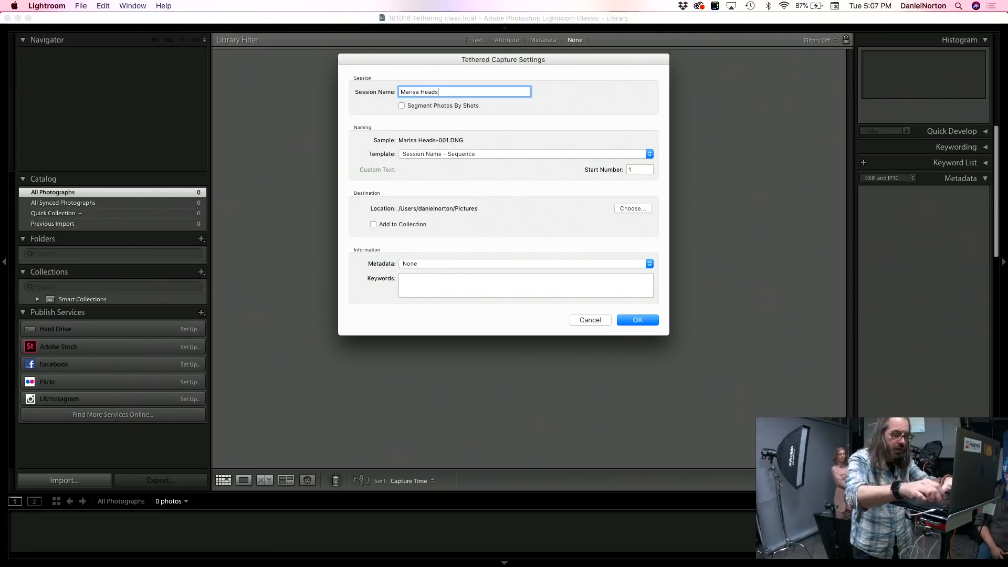
type("hot")
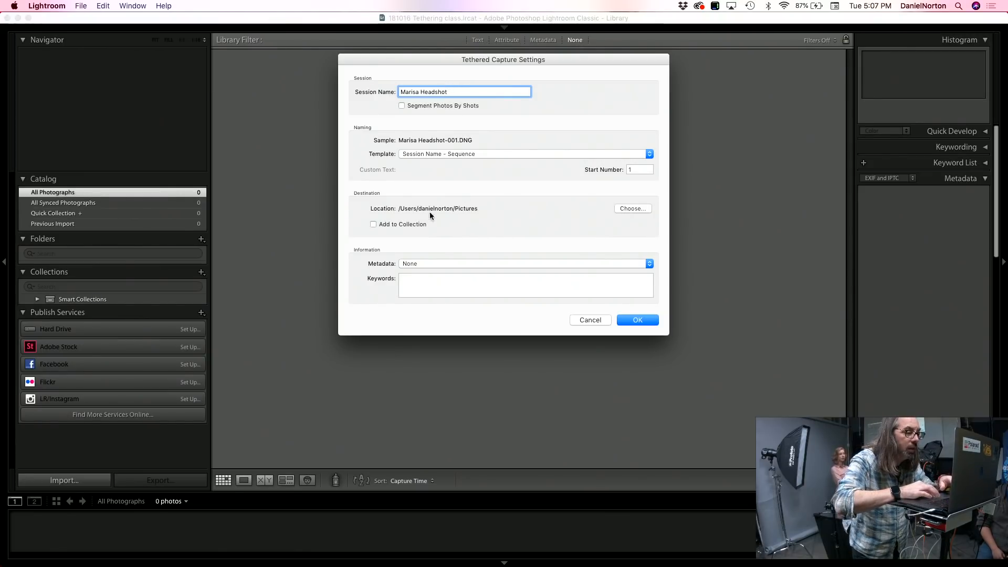
Step: Create an "images" folder inside Desktop/tethering/181016 Tethering class, set it as the capture destination, and accept the tethered capture settings
left_click(644, 209)
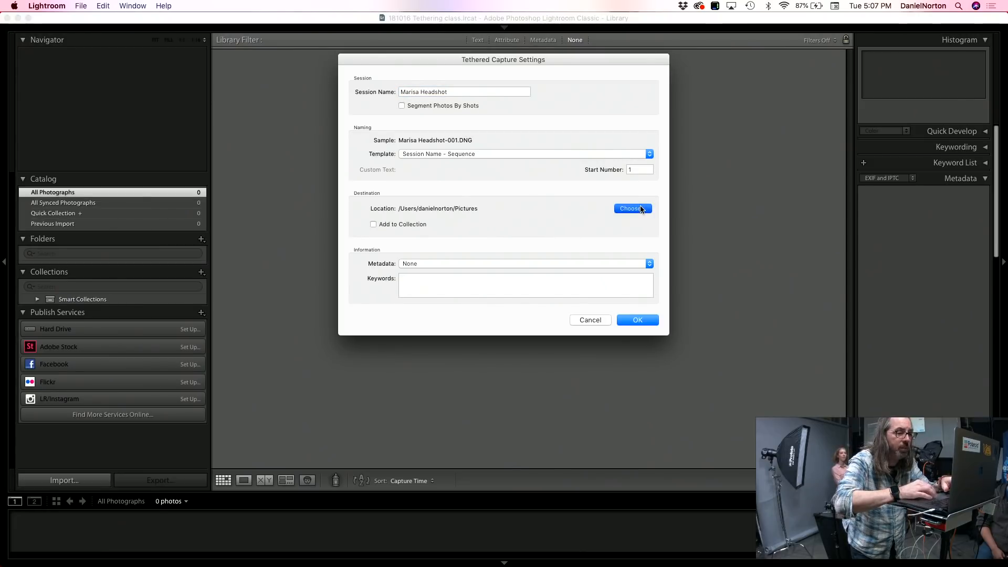
left_click(414, 164)
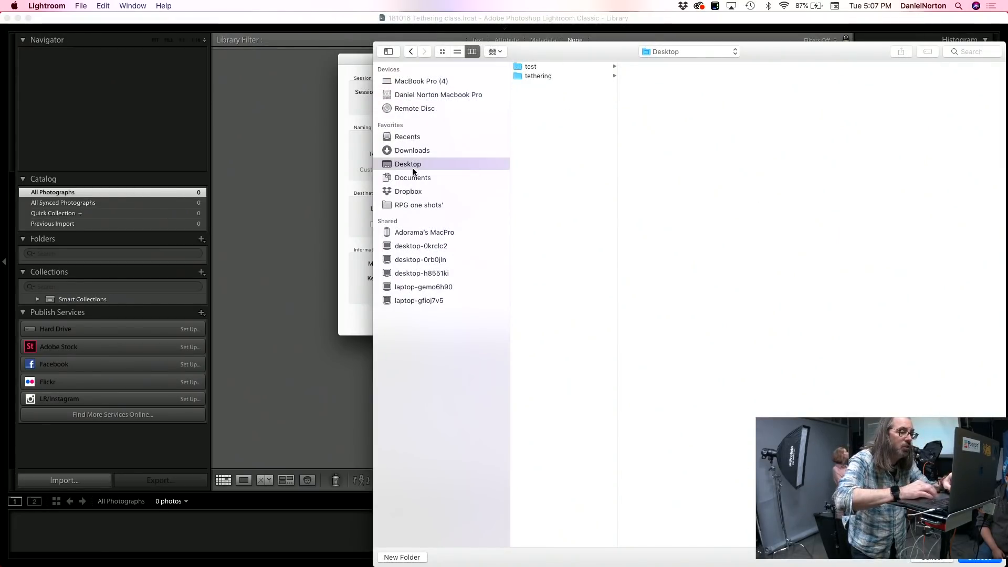
left_click(531, 75)
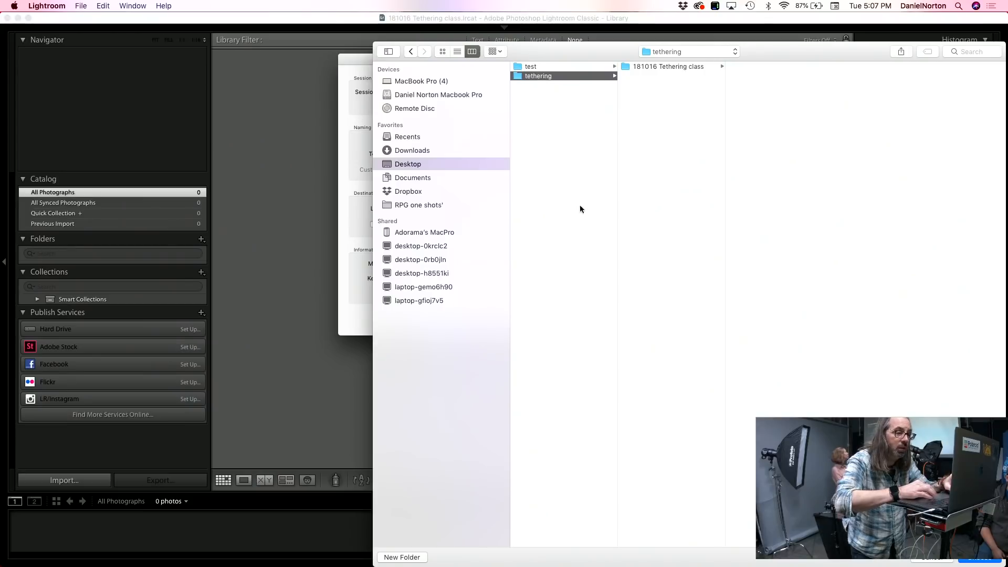
left_click(673, 67)
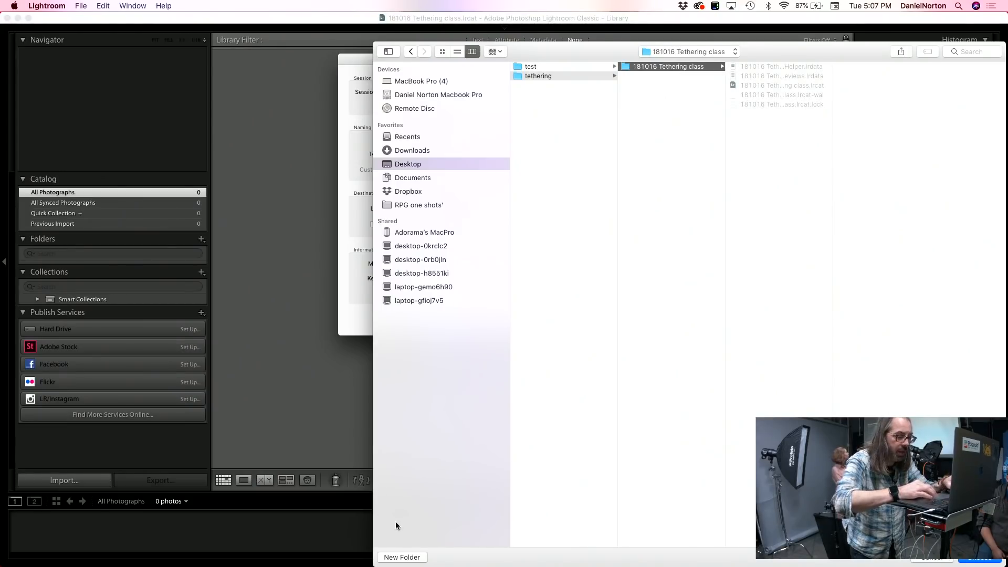
left_click(402, 557)
type("im")
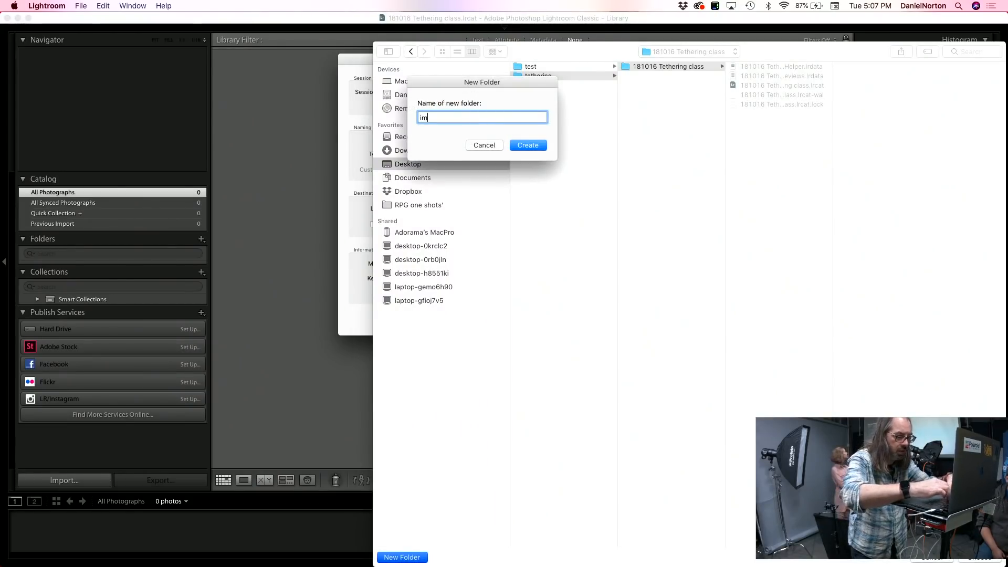
type("ages")
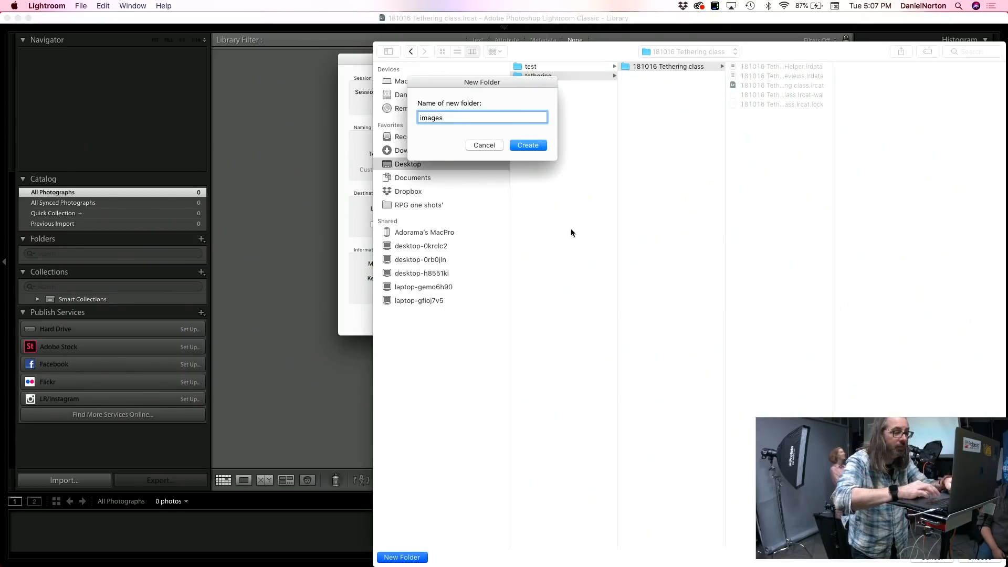
key("Return")
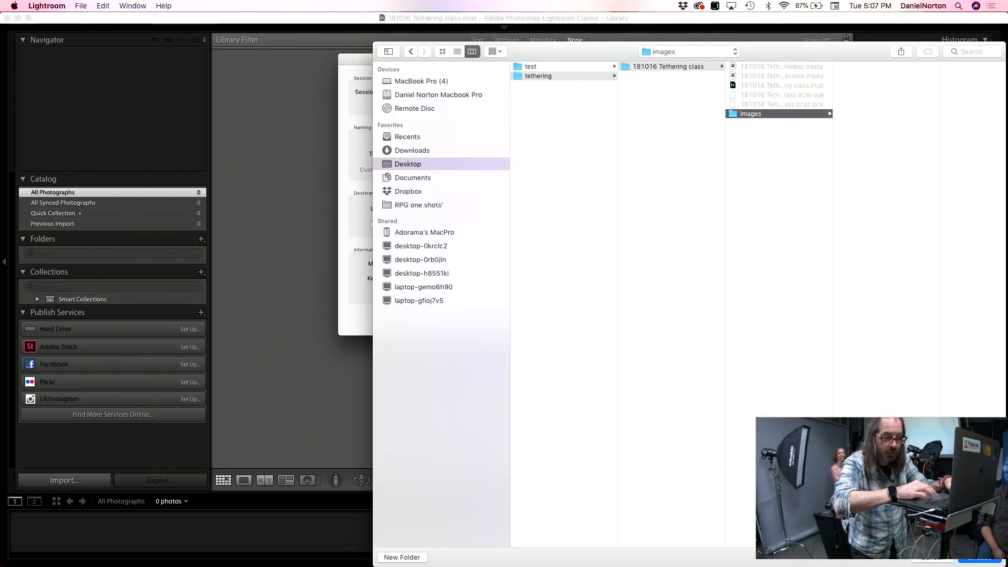
left_click(976, 562)
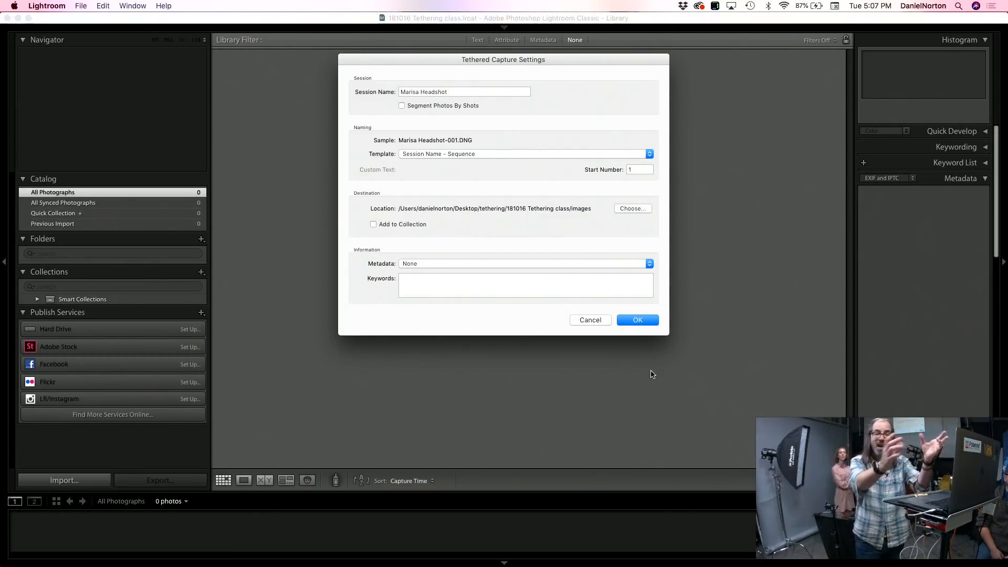
left_click(636, 320)
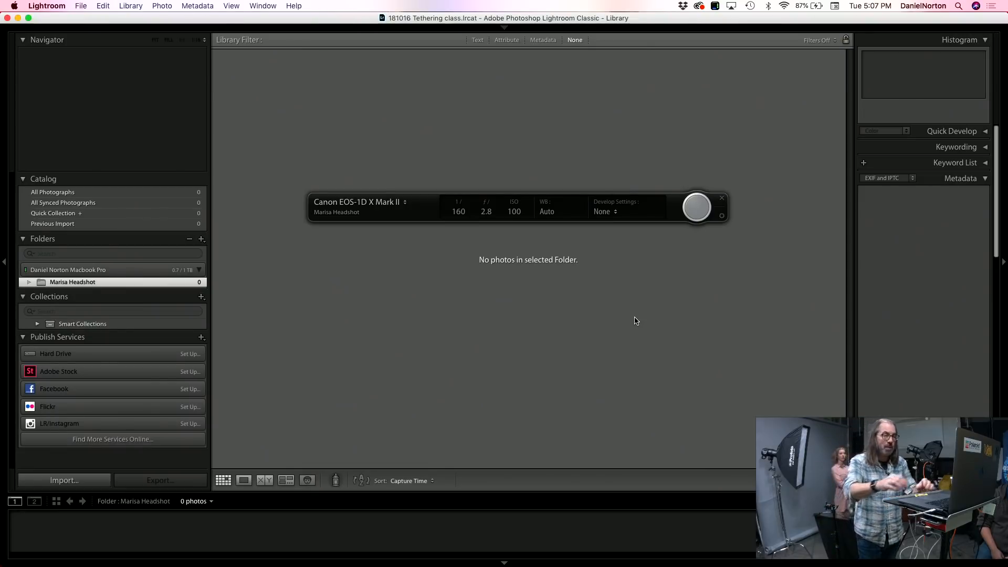
Step: Examine the camera choices and the develop settings presets available for the tethered session
left_click(405, 202)
left_click(405, 207)
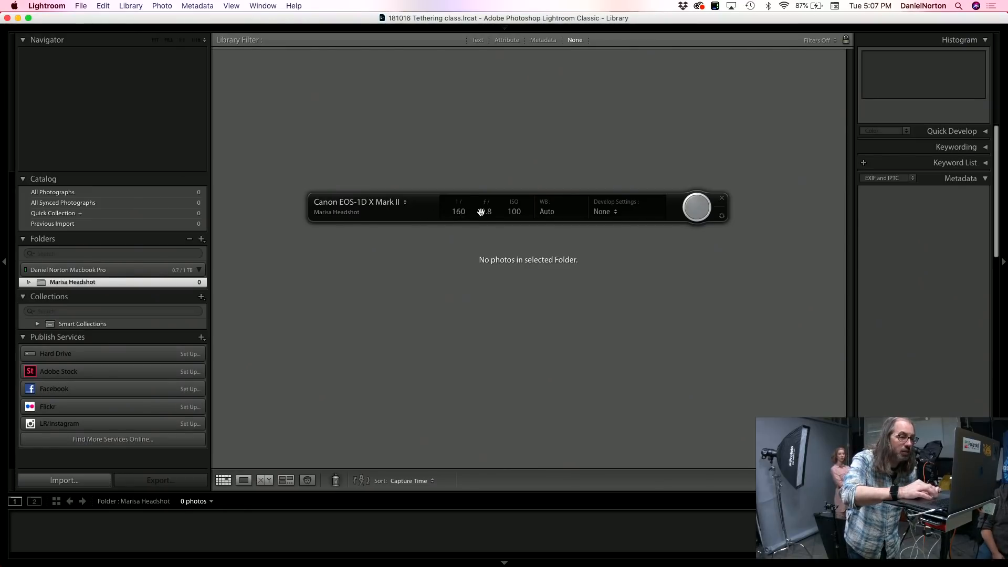
left_click(613, 211)
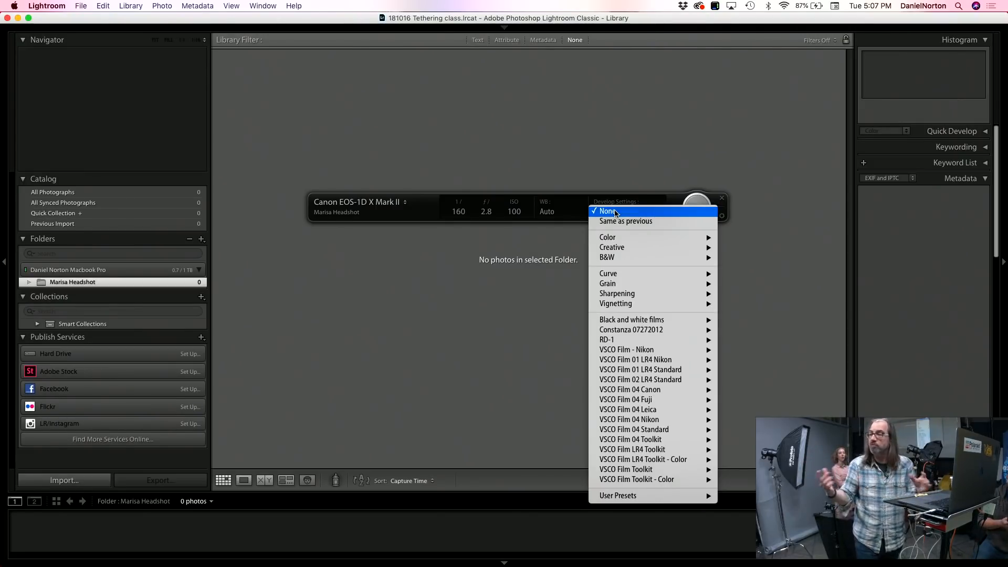
left_click(542, 324)
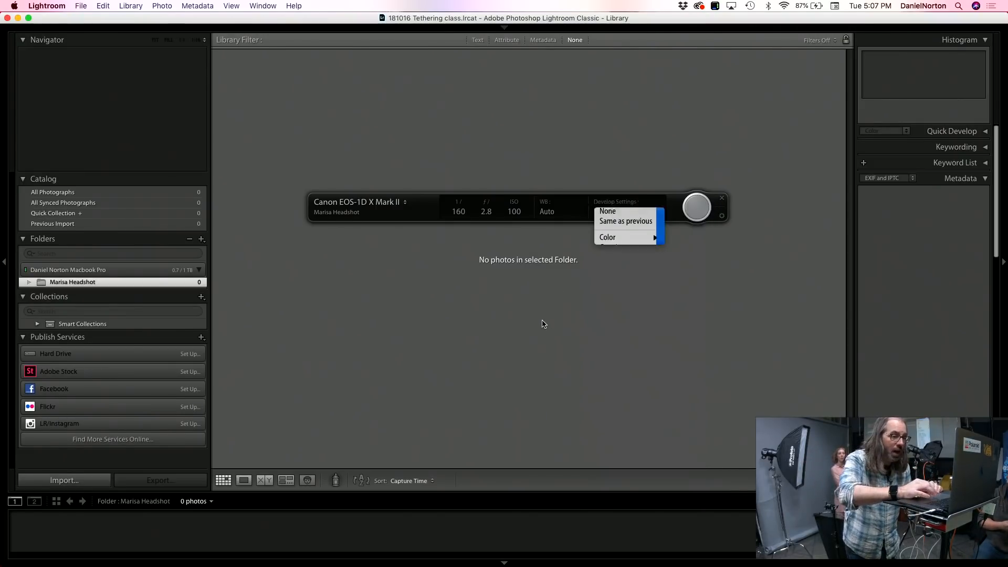
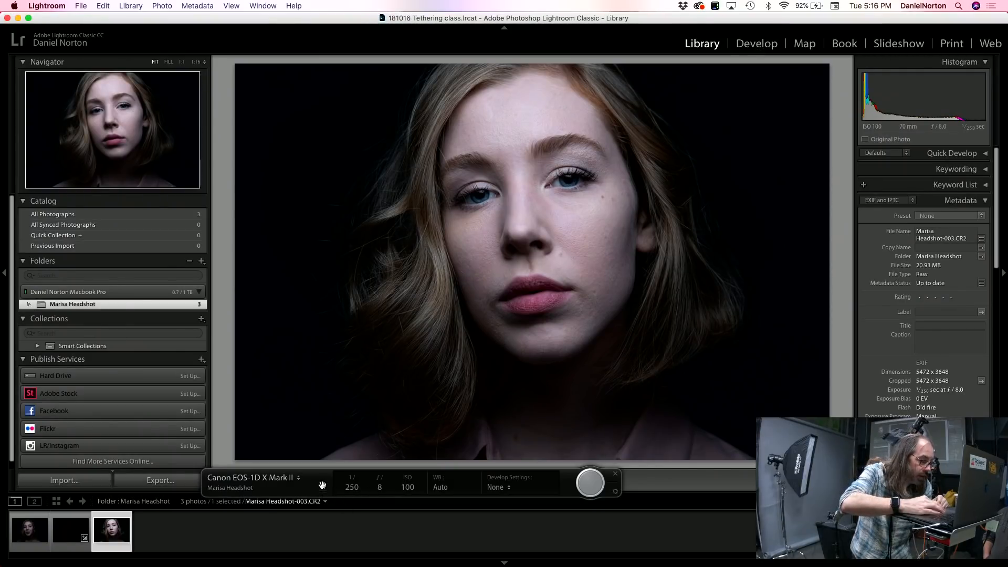
Step: Move the tethered capture bar up over the photo and back down below it
left_click_drag(322, 484, 392, 333)
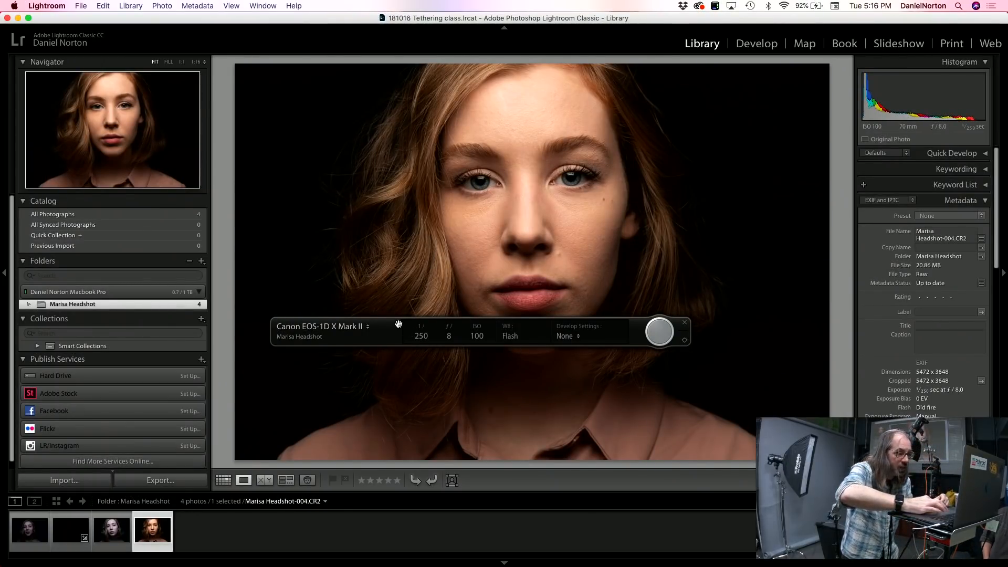
left_click_drag(398, 324, 402, 488)
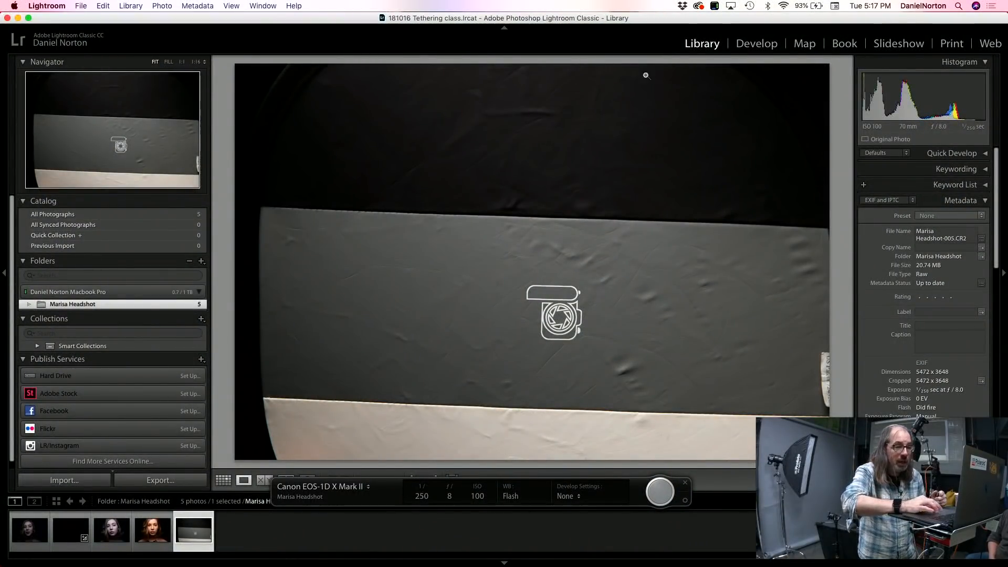
Step: Set a custom white balance by sampling the target photo's gray panel, and move the tethered capture bar lower in the Library
left_click(761, 44)
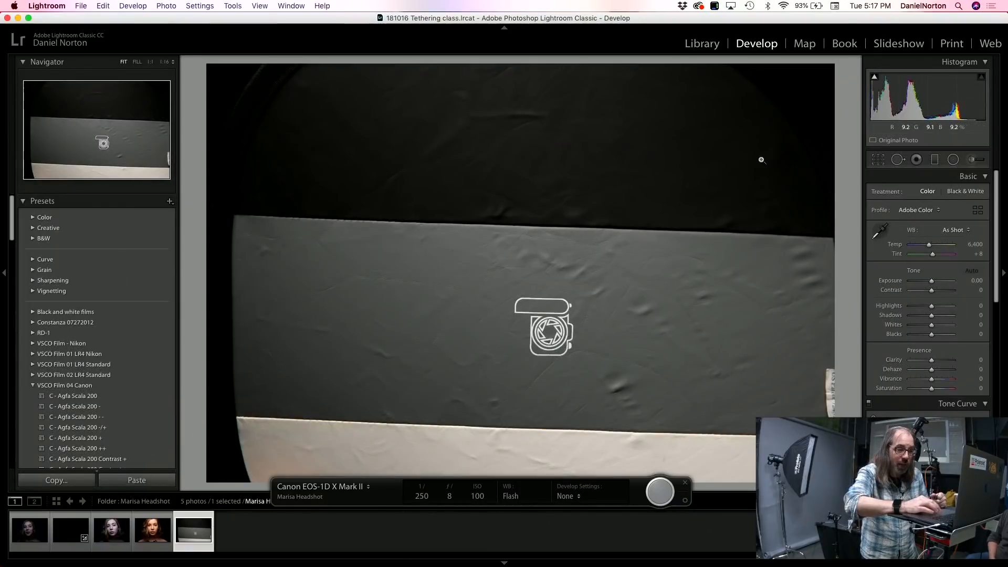
left_click(880, 231)
left_click(666, 295)
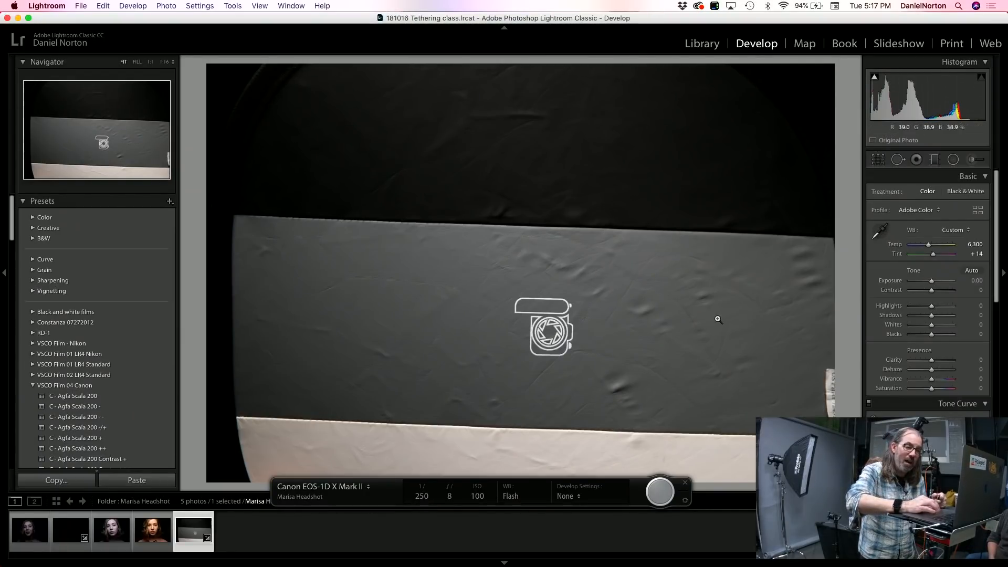
left_click(709, 44)
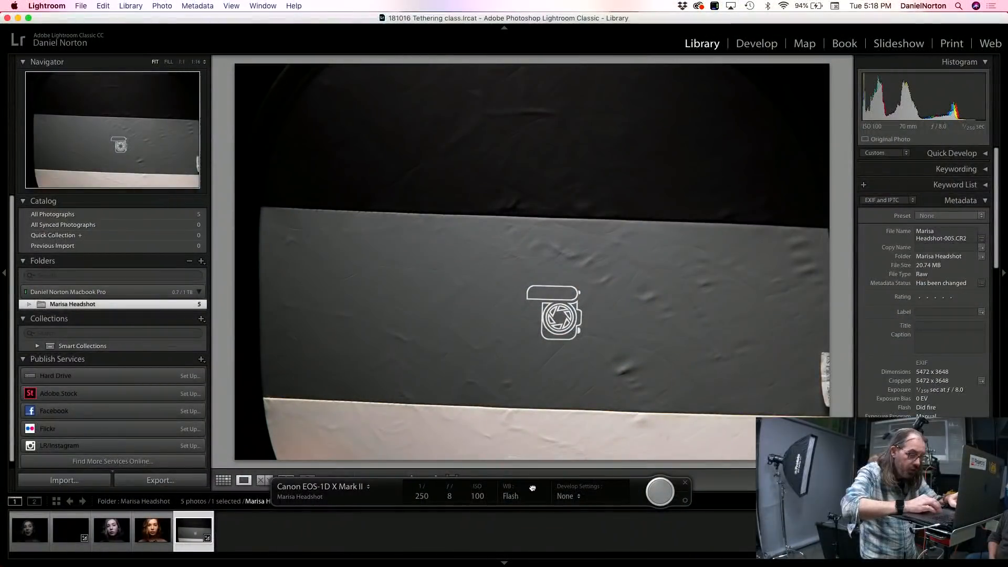
left_click_drag(532, 488, 533, 512)
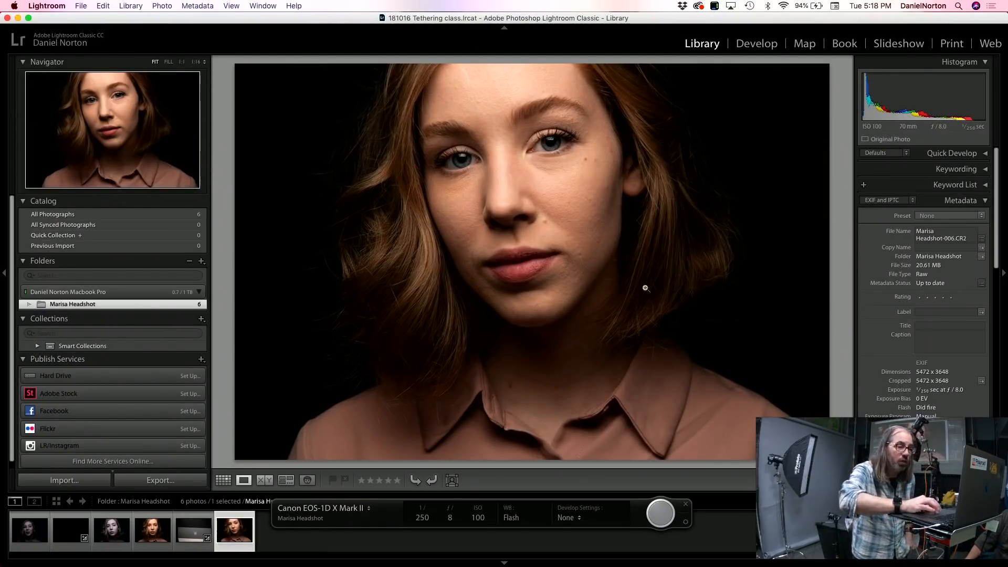
Step: Synchronize only the White Balance setting from the gray target photo to the newest headshot, and display a headshot for comparison
left_click(756, 43)
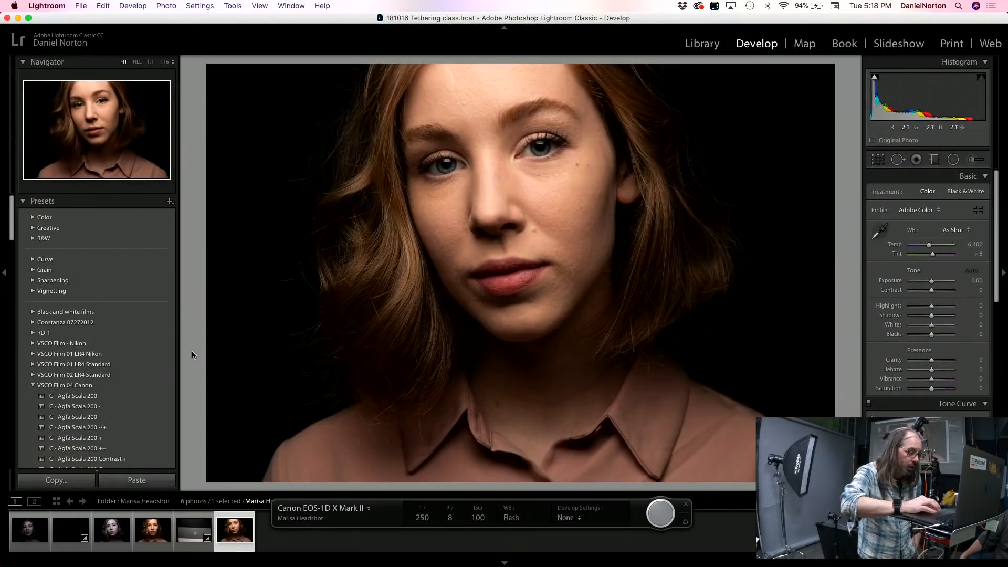
left_click(193, 530)
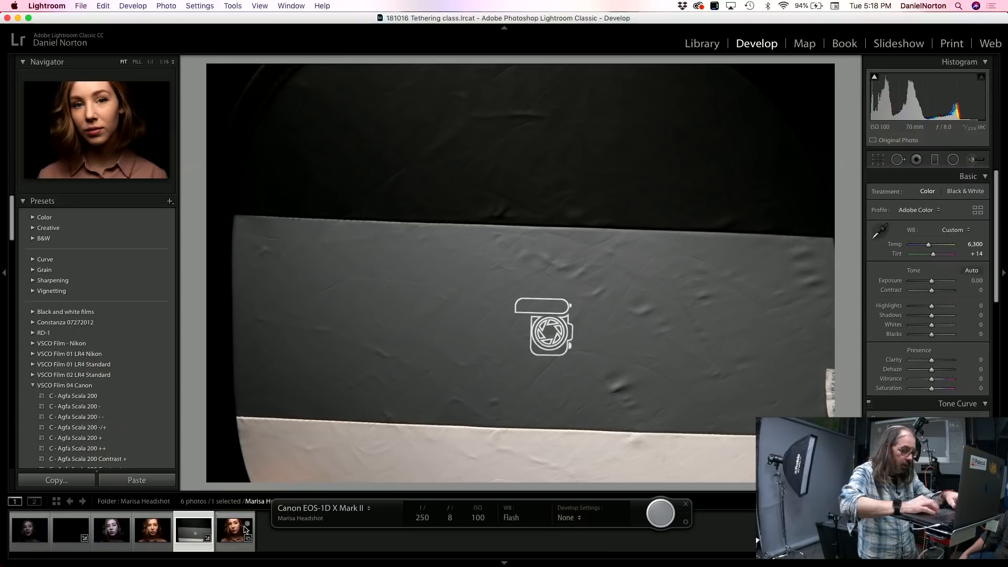
left_click(245, 530, "super")
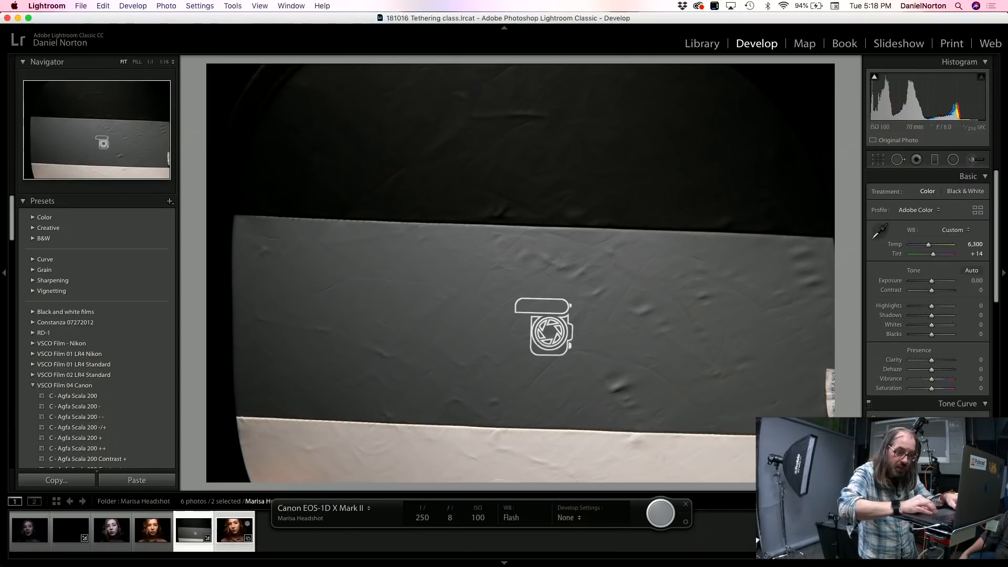
key("super+shift+s")
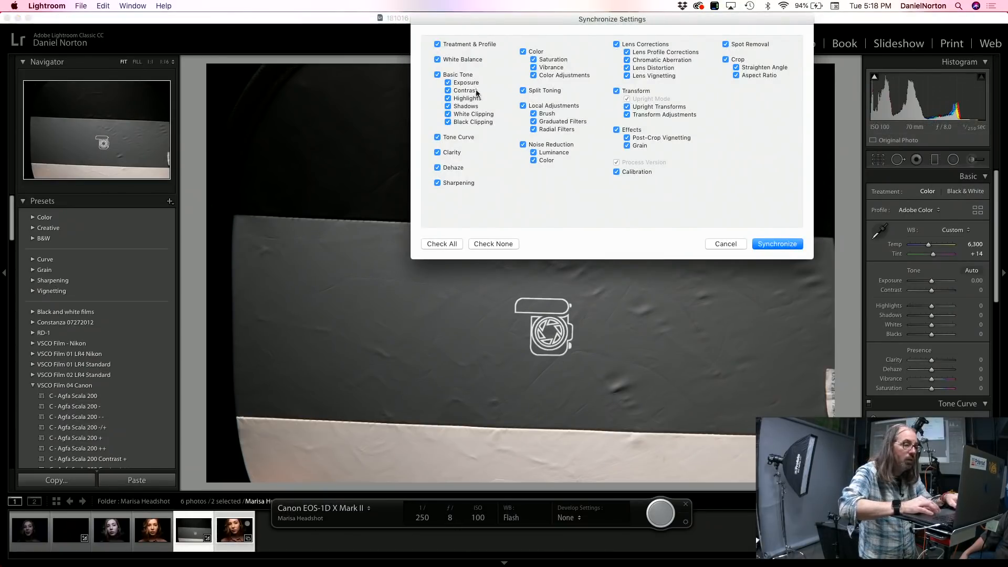
left_click(491, 244)
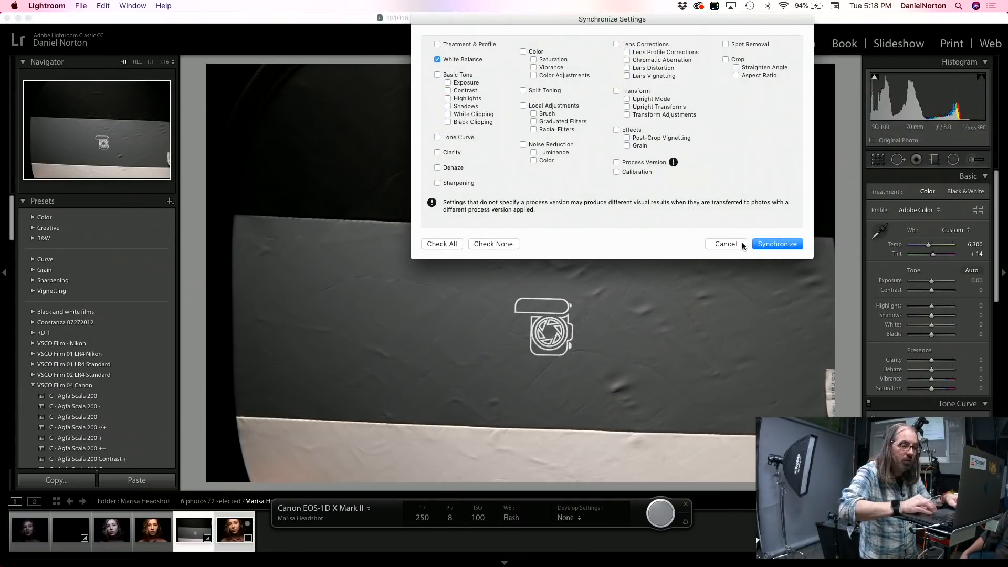
left_click(772, 244)
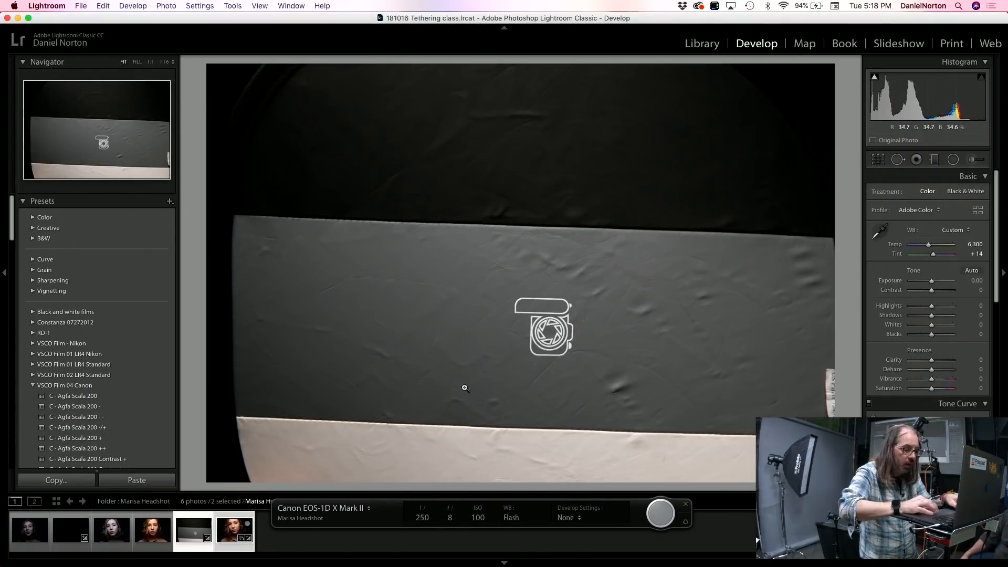
left_click(237, 531)
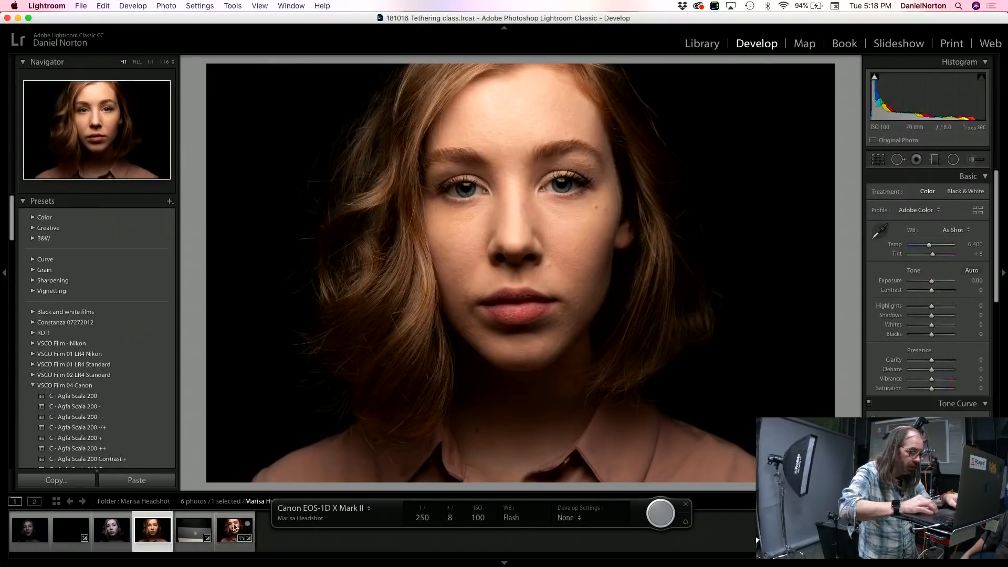
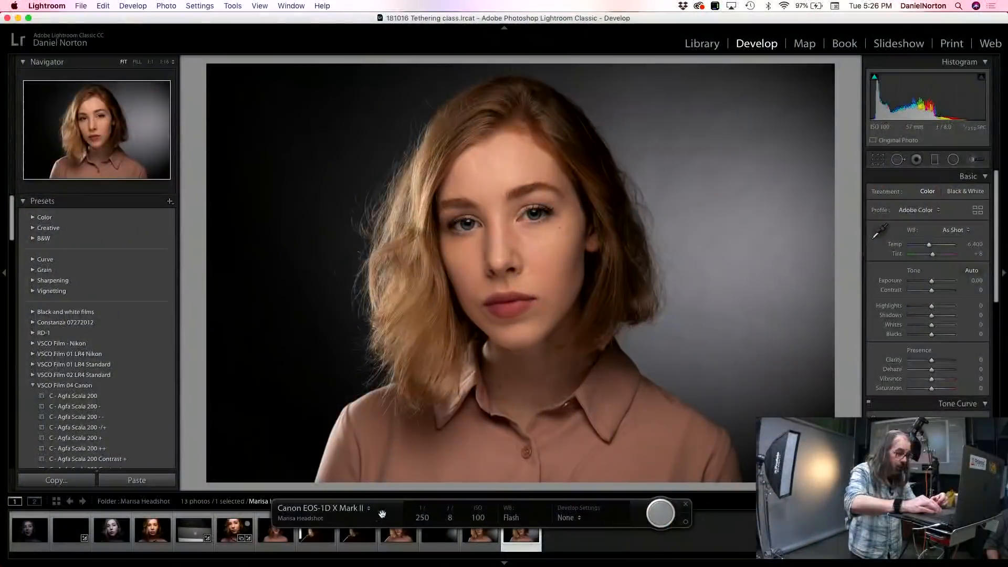
Step: Move the tethered capture bar above the photo and trigger the tethered camera to capture another headshot
left_click(388, 510)
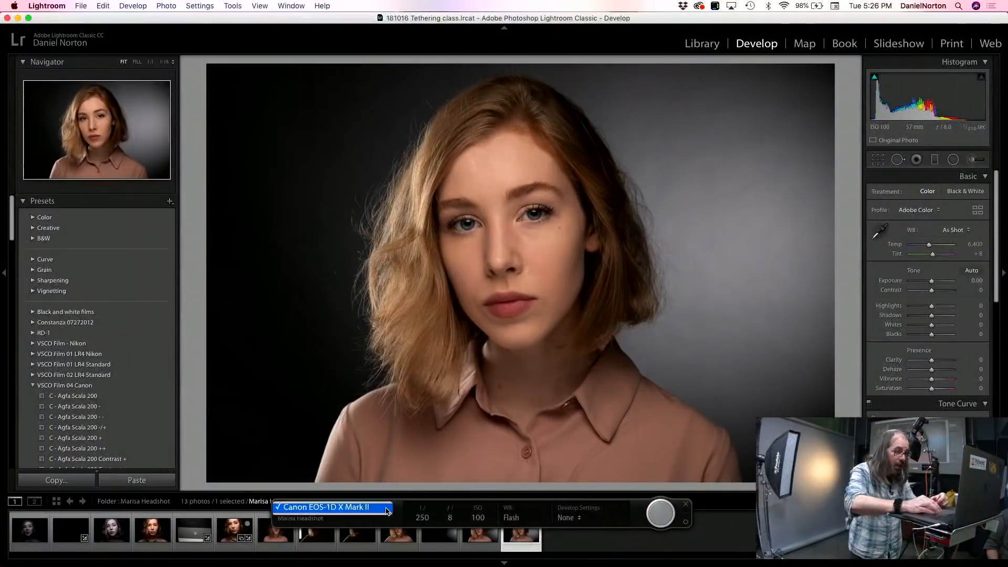
left_click(387, 508)
left_click_drag(414, 509, 430, 36)
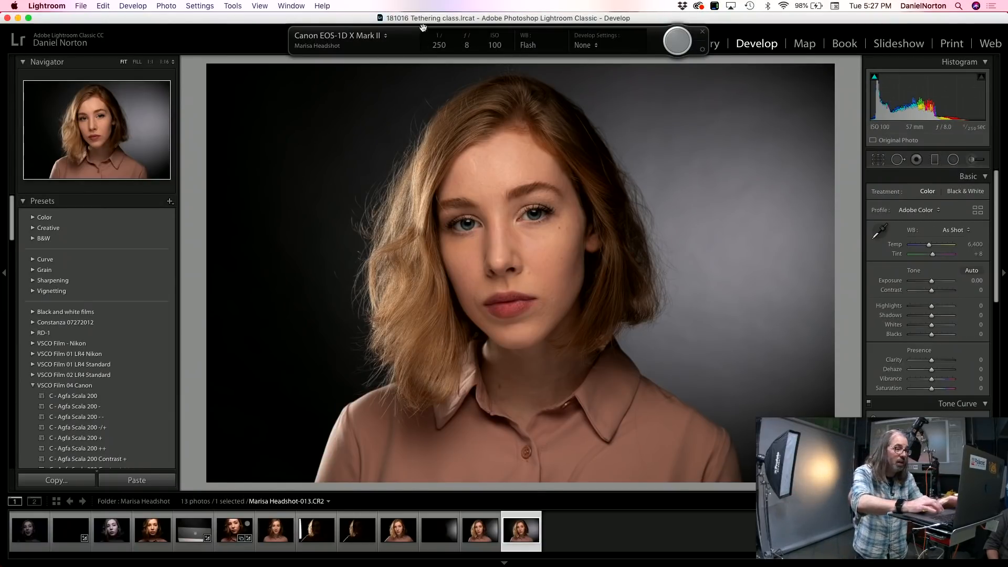
left_click(676, 42)
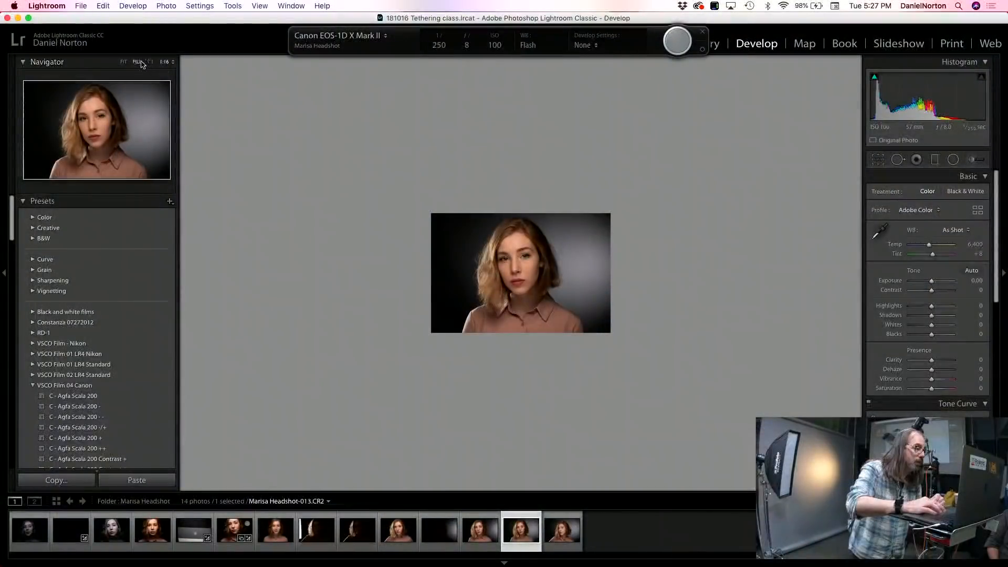
Step: Inspect the displayed headshot fitted to the view and then at 1:1 magnification around the eyes
left_click(132, 62)
left_click(123, 62)
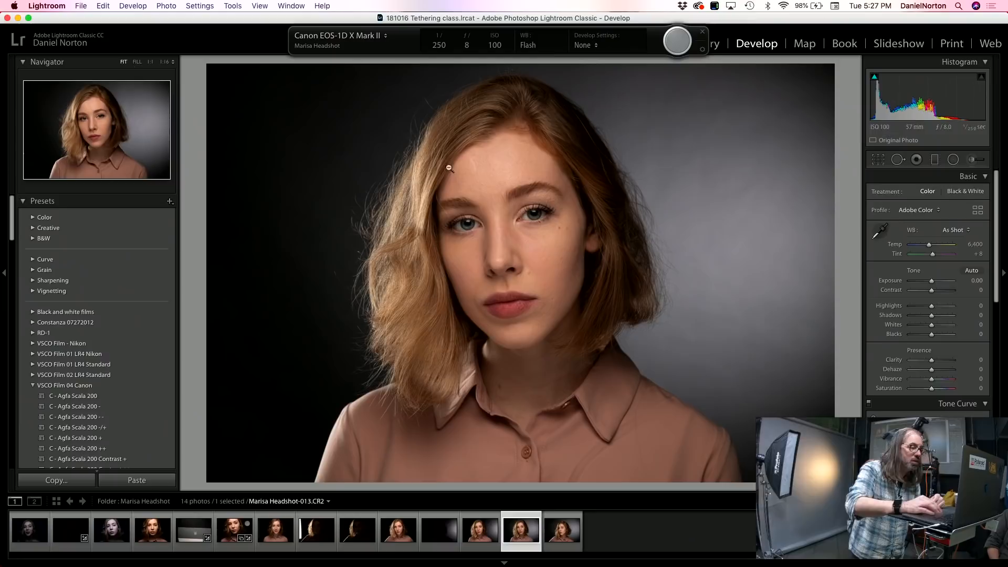
left_click(527, 228)
left_click(529, 254)
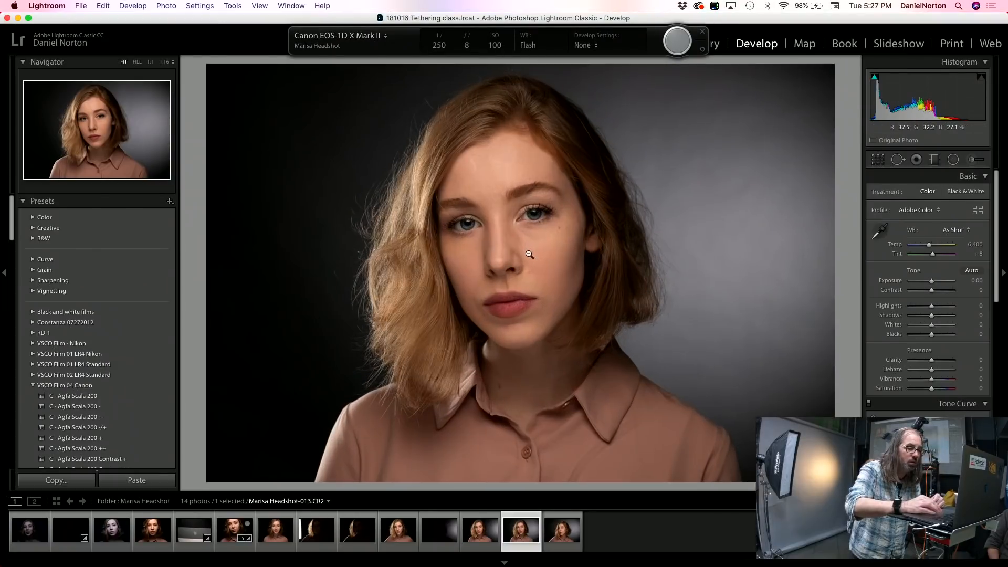
left_click(151, 63)
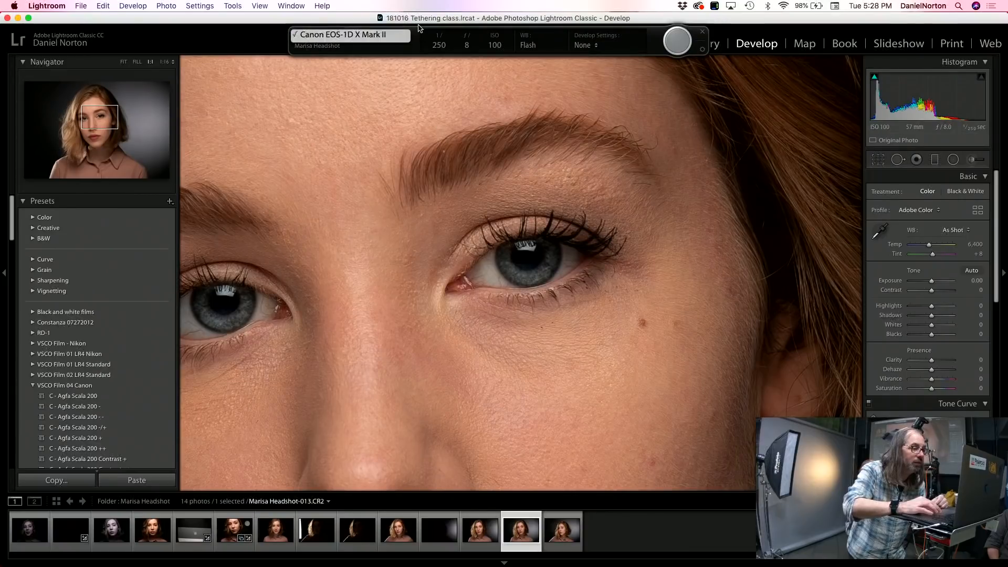
Step: Move the tethered capture bar down over the filmstrip, and hide and restore the module picker
left_click_drag(403, 27, 436, 100)
left_click_drag(531, 242, 643, 519)
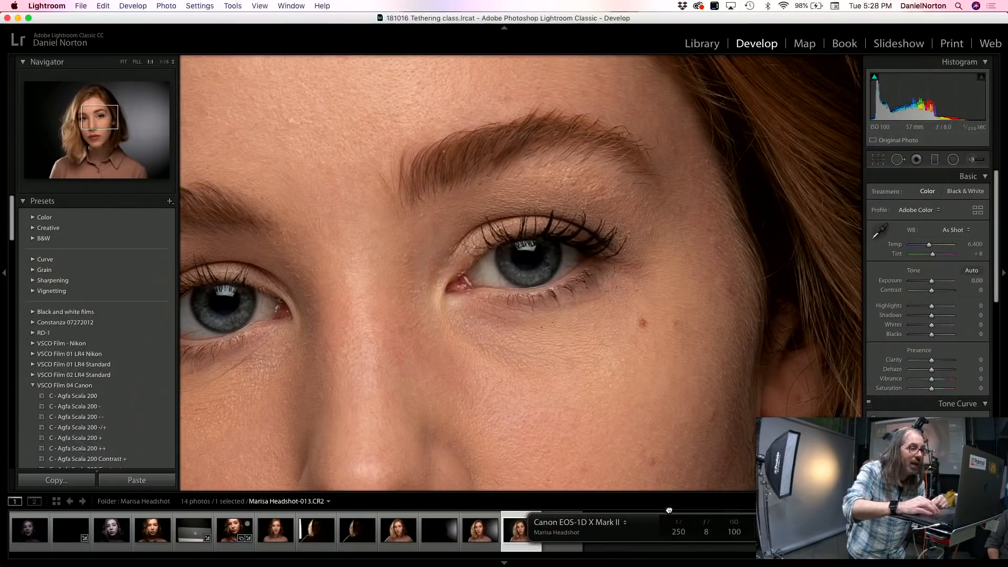
left_click(504, 27)
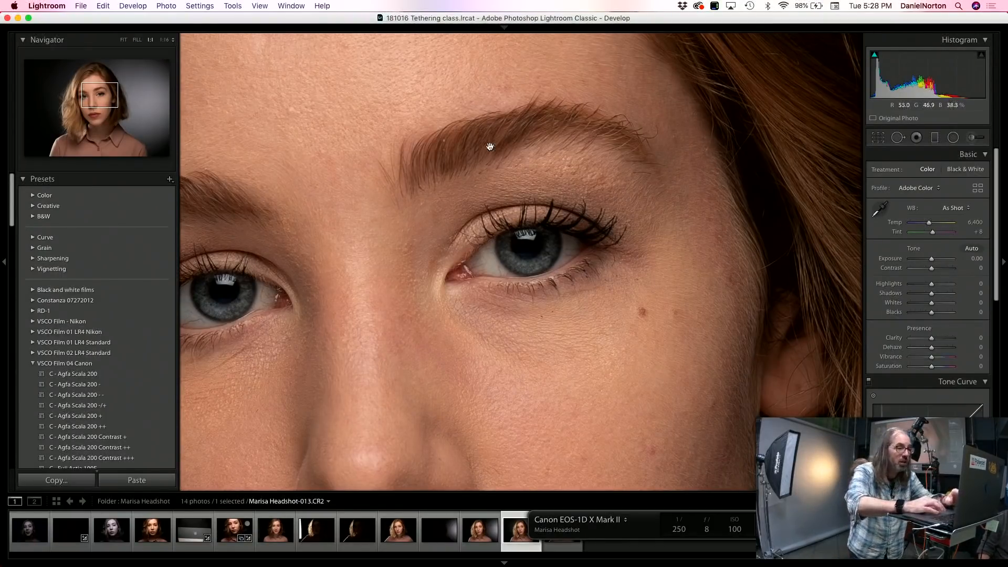
left_click(506, 26)
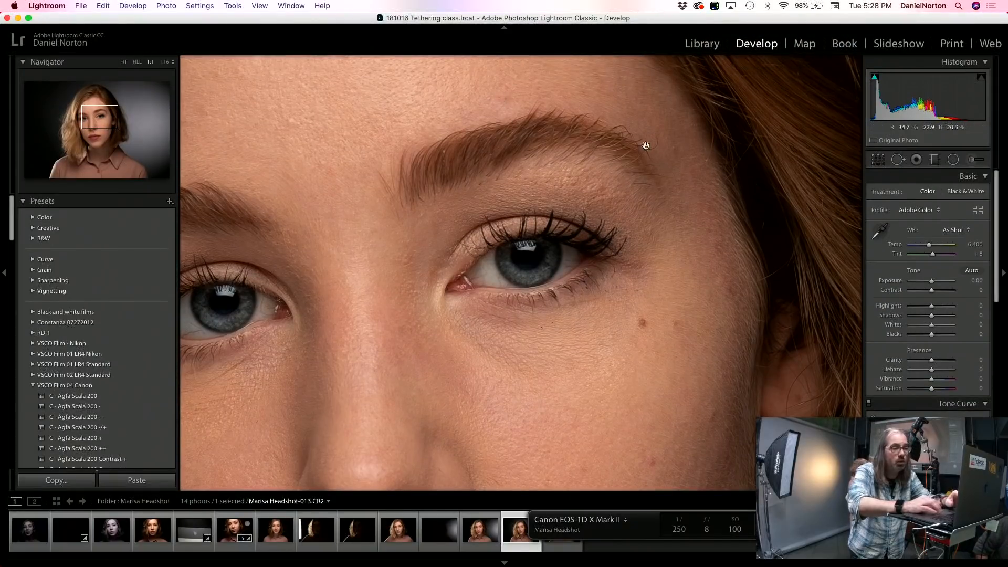
Step: Browse the headshots in the Library from photo 007 onward and rate photo 010 five stars
left_click(703, 44)
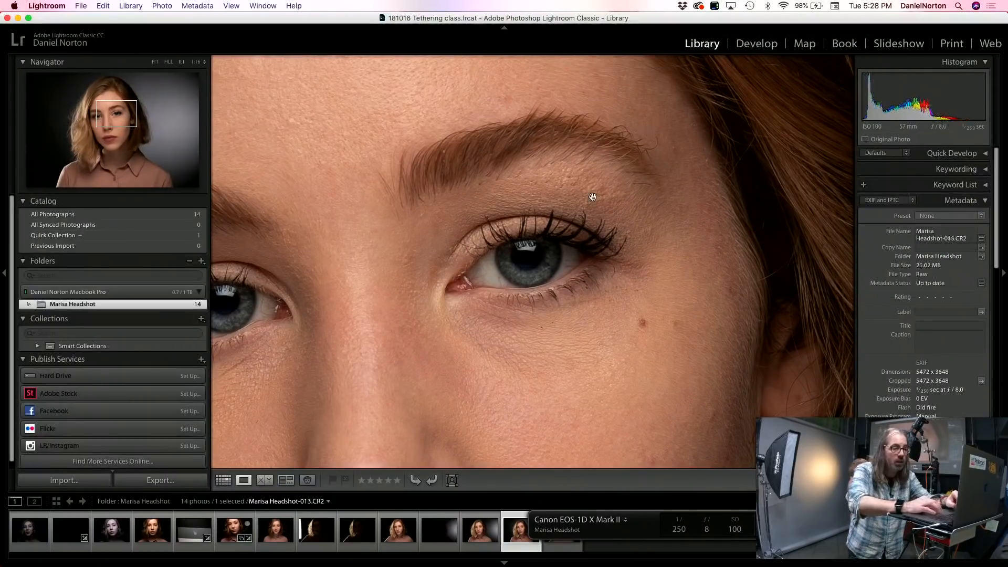
left_click(225, 480)
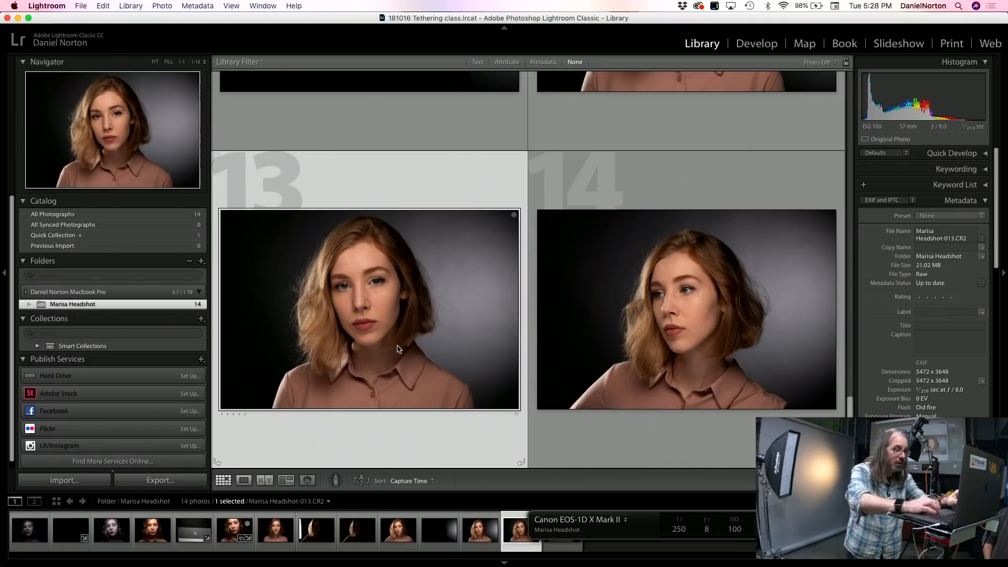
scroll(394, 411, "up", 5)
double_click(383, 125)
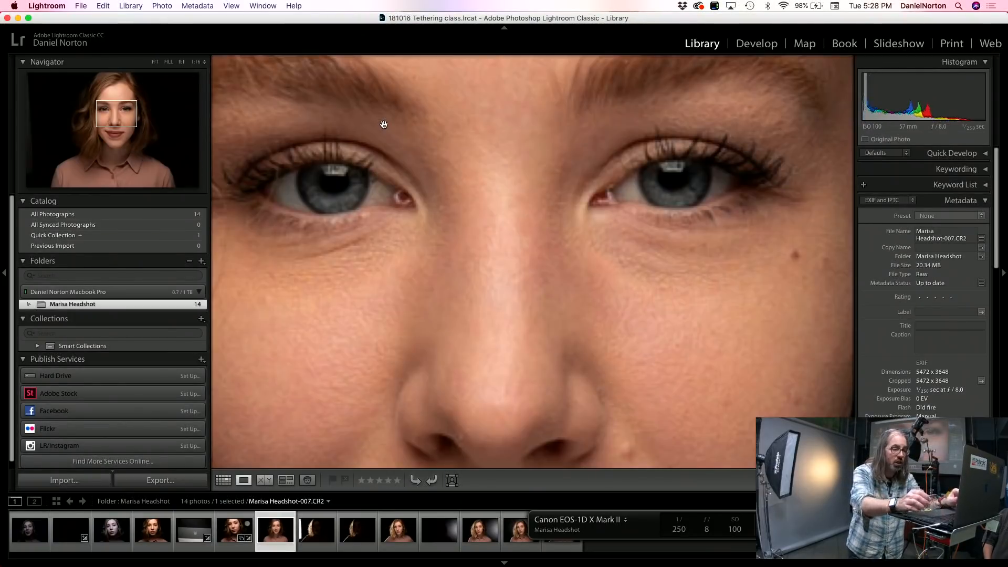
left_click(384, 124)
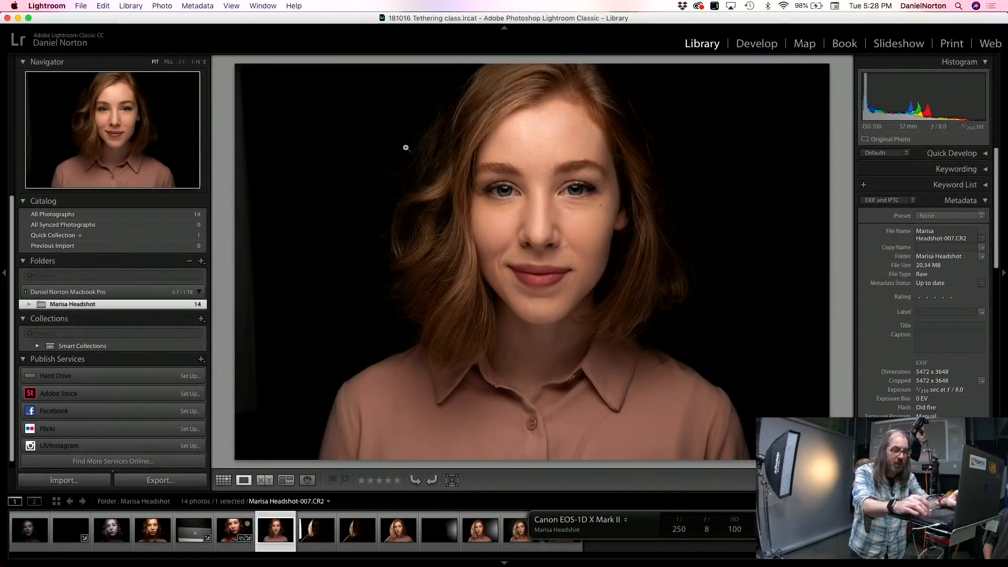
key("Right")
key("Right")
key("Right")
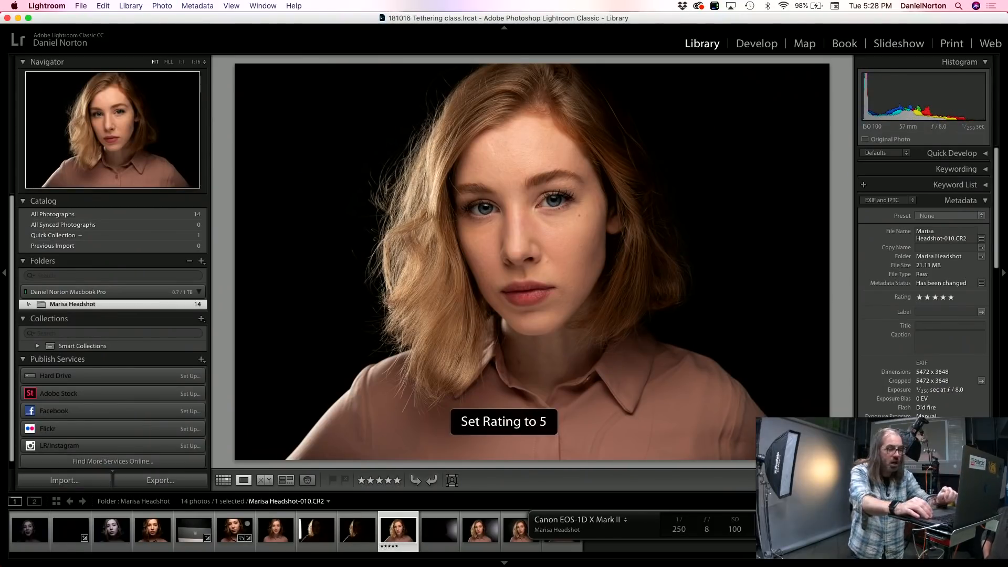
Step: Select headshots 13 and 14 in the grid and review the export settings for them without exporting
key("Right")
key("Right")
key("Right")
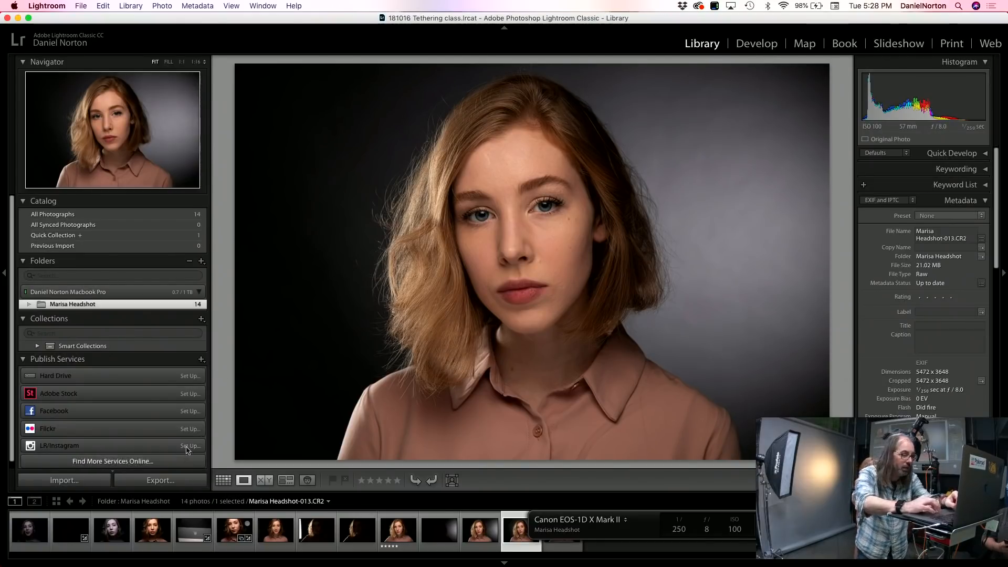
left_click(223, 481)
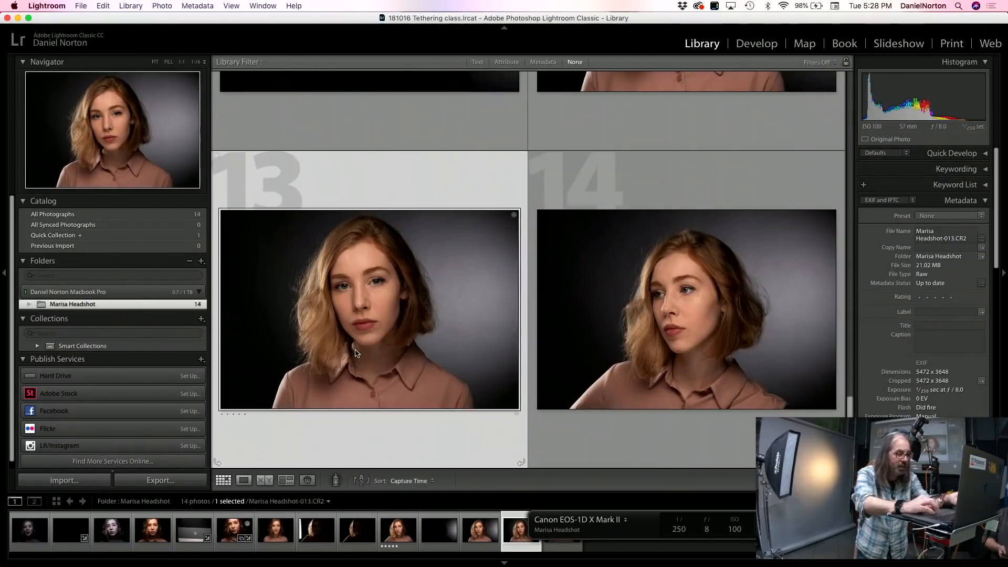
left_click(542, 331, "super")
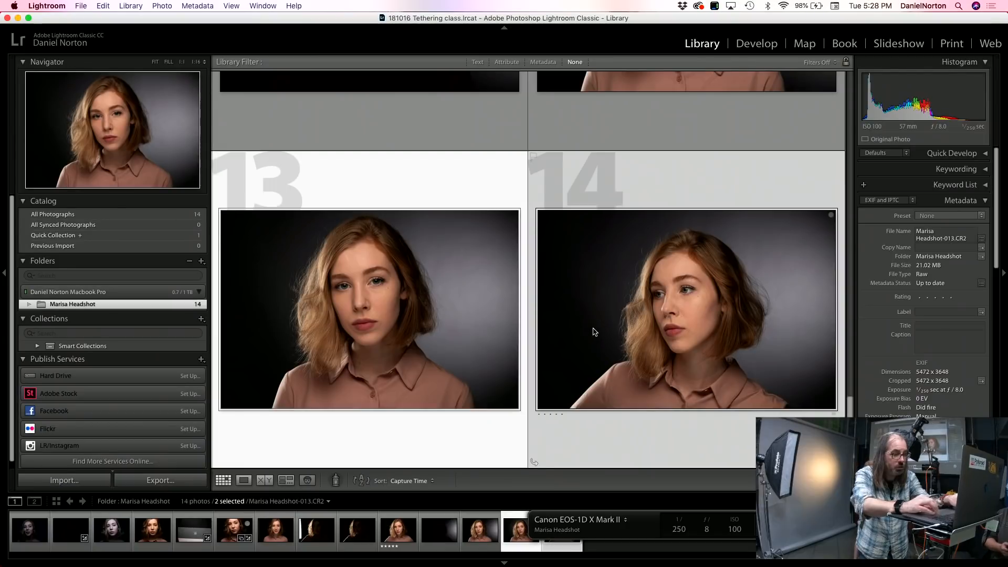
left_click(160, 480)
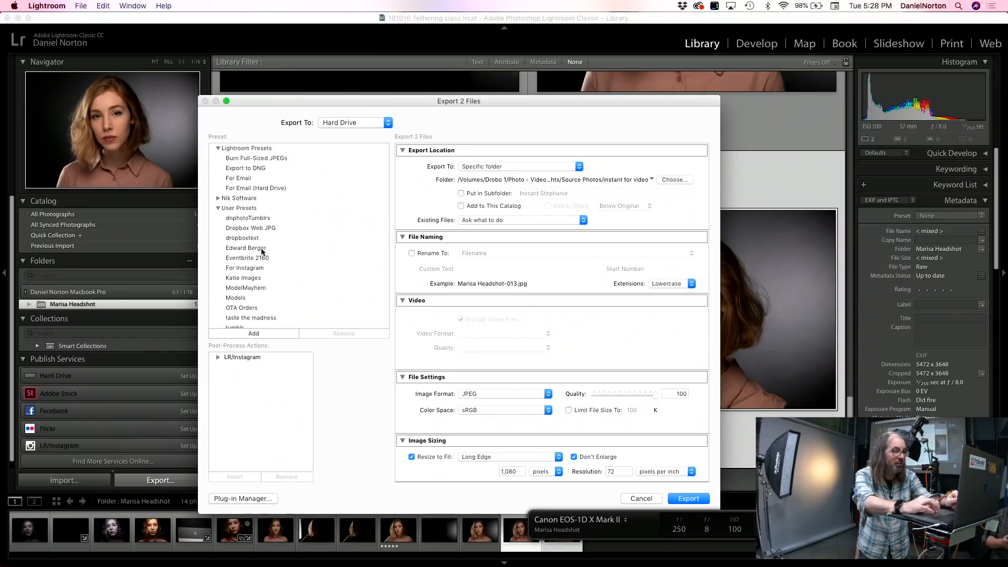
left_click(640, 497)
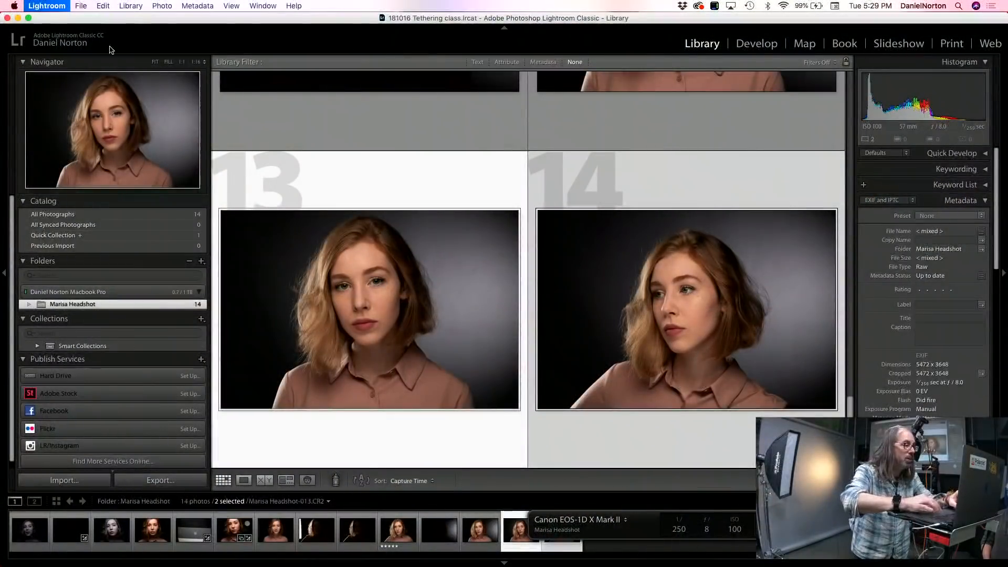
Step: Hide Lightroom, switch to Capture One 11, and close the open test session
key("super+h")
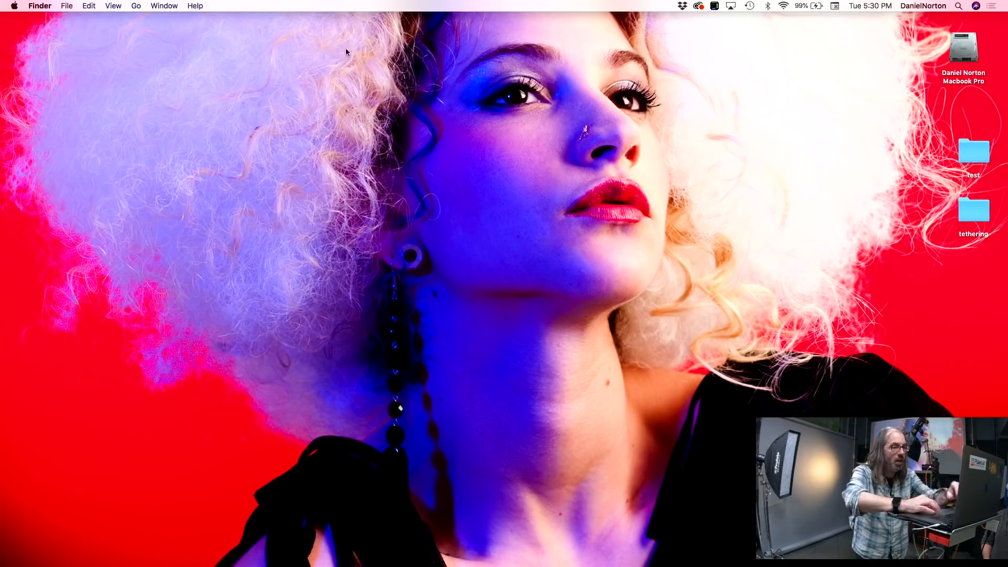
mouse_move(239, 566)
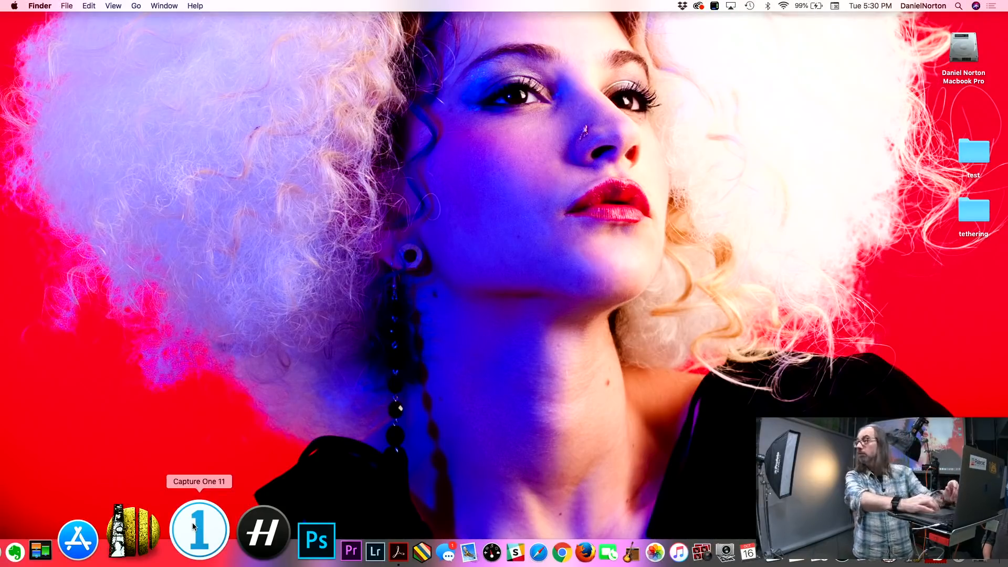
left_click(192, 526)
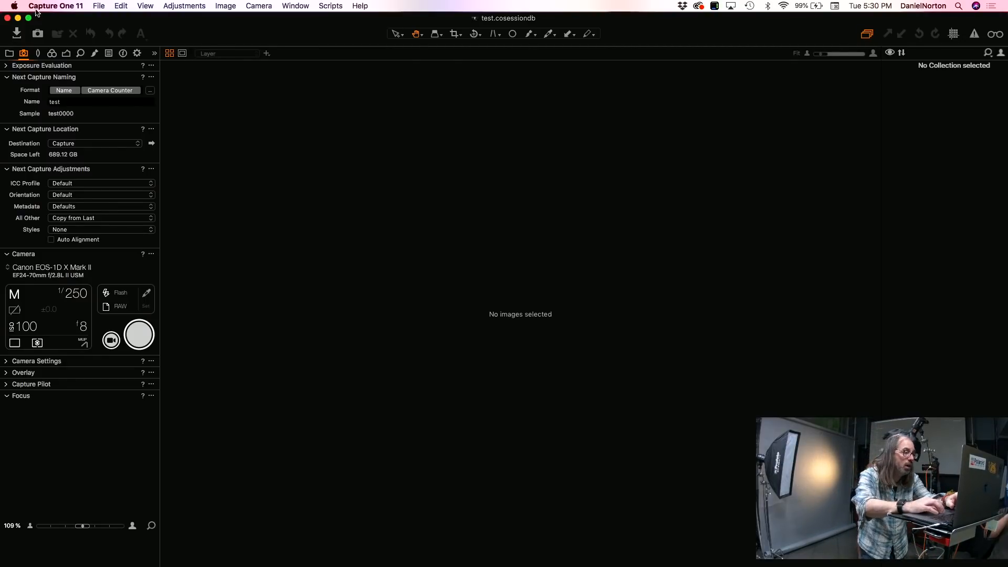
left_click(58, 5)
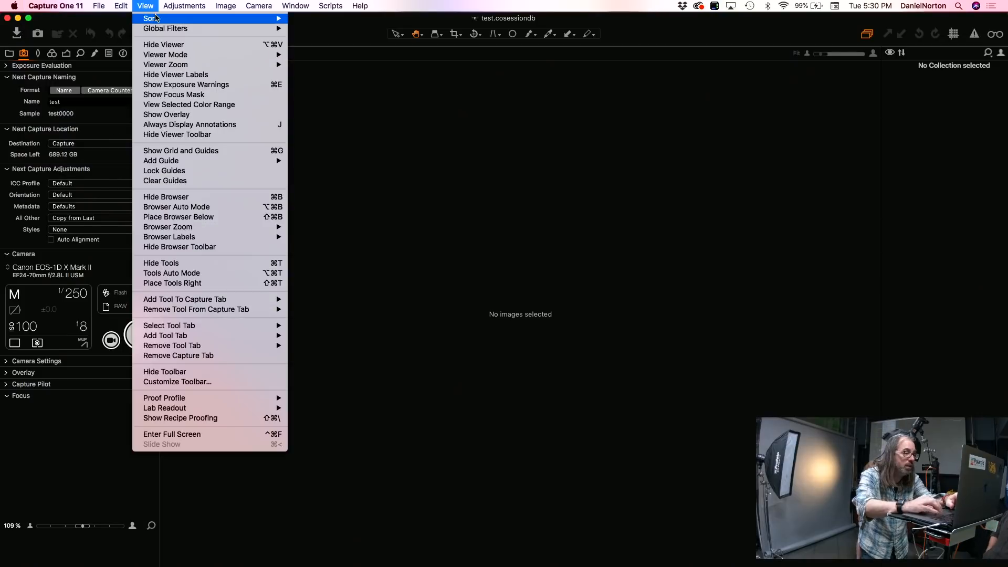
left_click(13, 23)
left_click(8, 19)
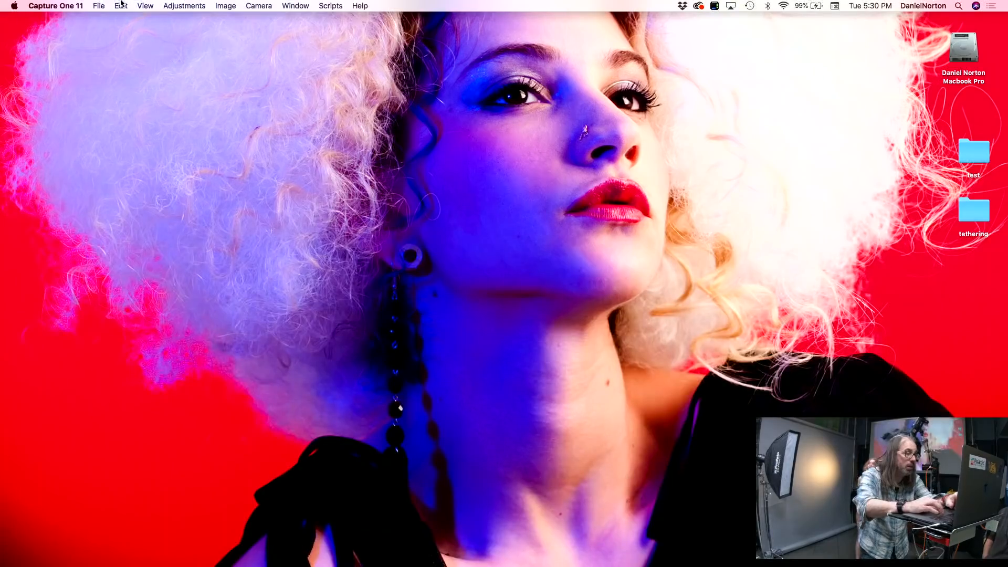
Step: Create a new Blank-template session on the Desktop, named with 181016, the model's first name and "Headsot"
left_click(93, 6)
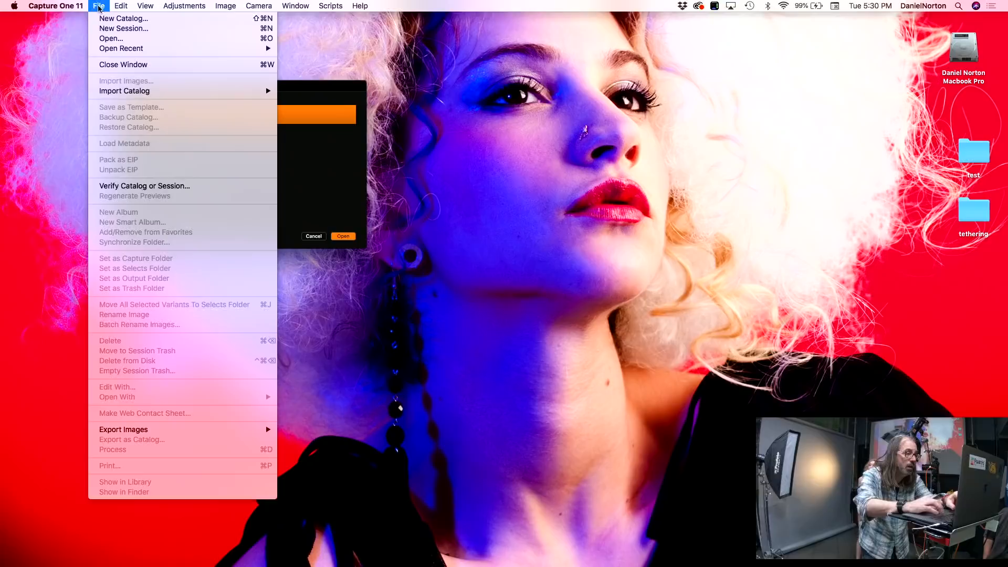
left_click(124, 30)
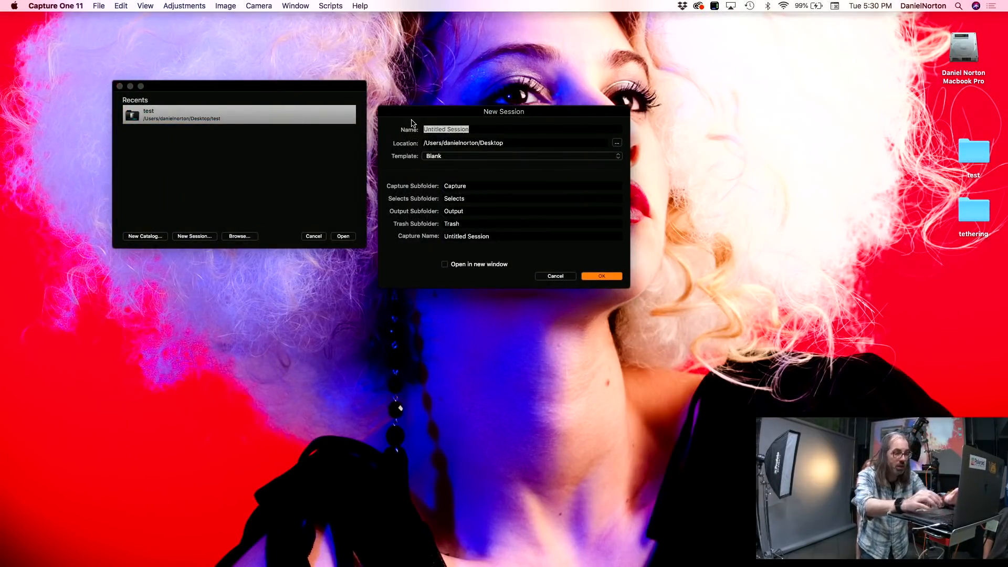
type("181016 Marisa Headsot")
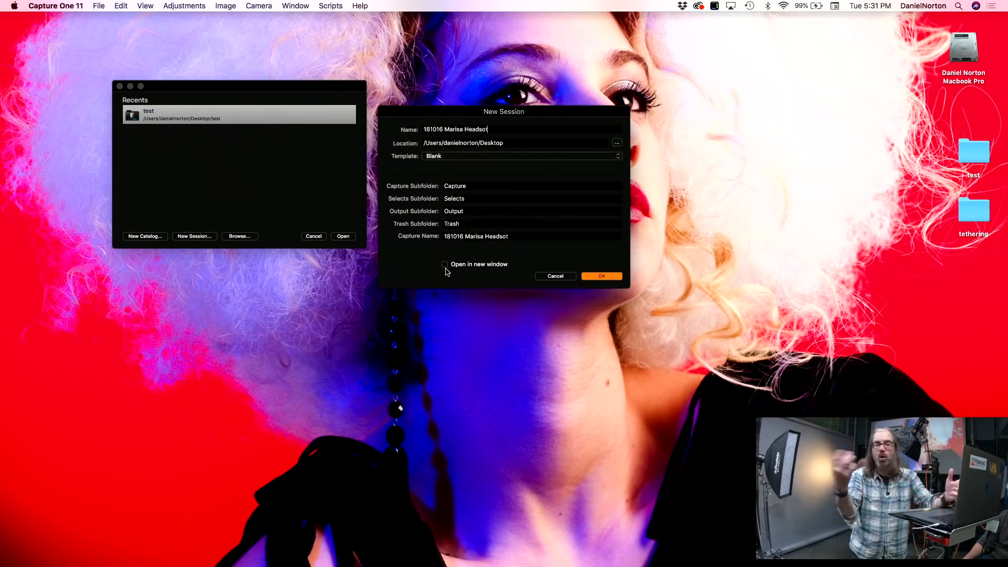
left_click(589, 277)
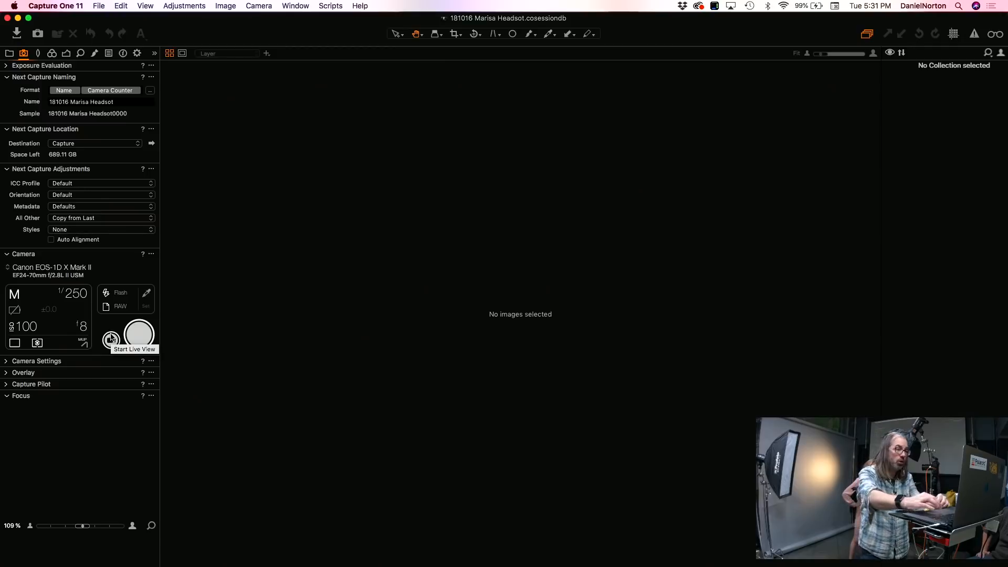
Step: Switch the tethered camera's ISO from the computer to 125 and back to 100, twice
left_click(27, 327)
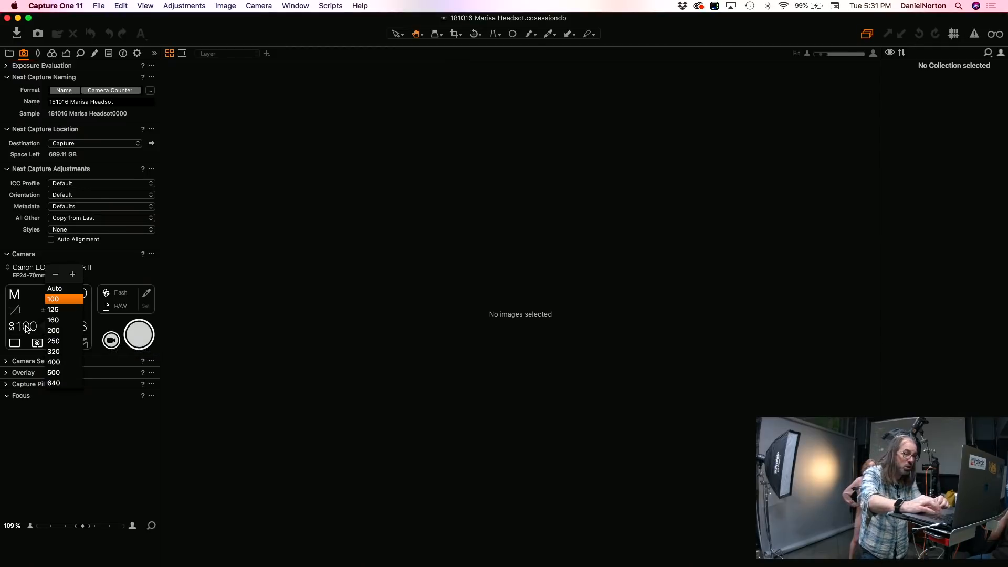
left_click(55, 310)
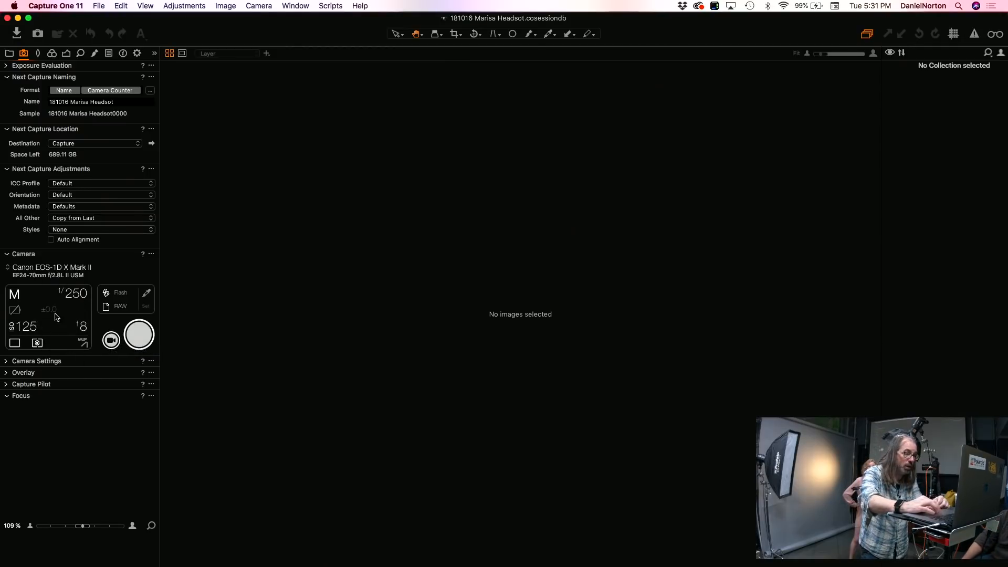
left_click(35, 331)
left_click(51, 300)
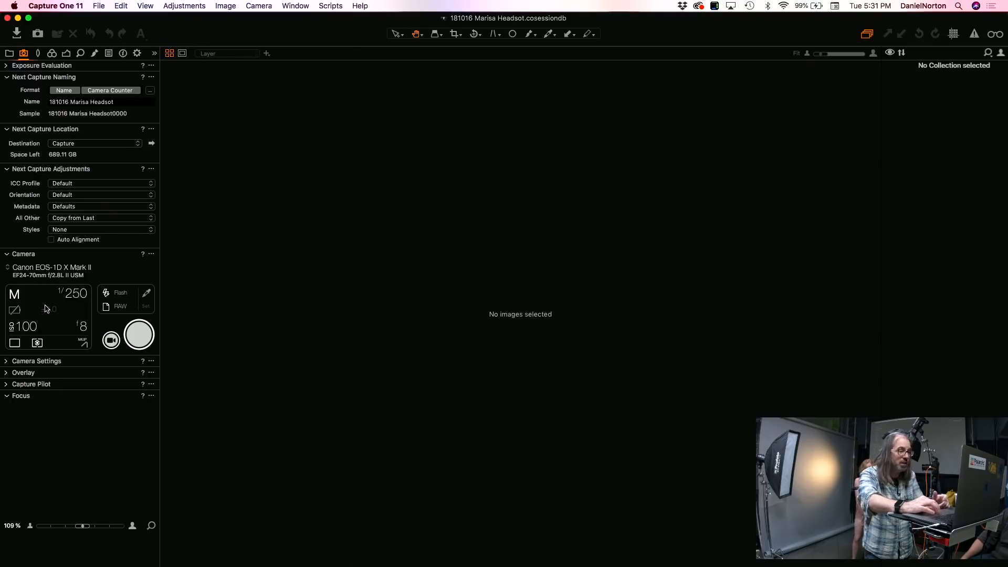
left_click(32, 325)
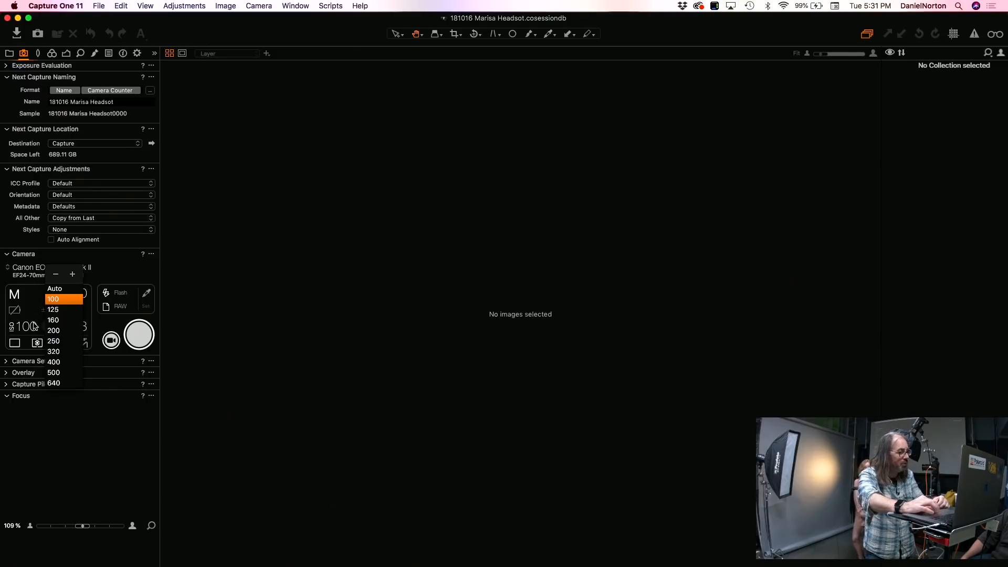
left_click(53, 311)
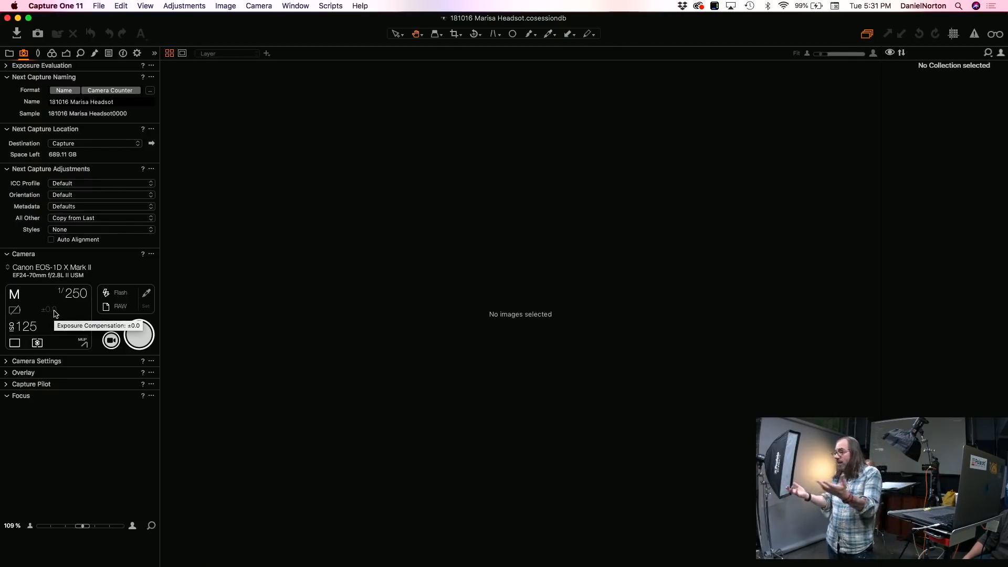
left_click(24, 327)
left_click(55, 299)
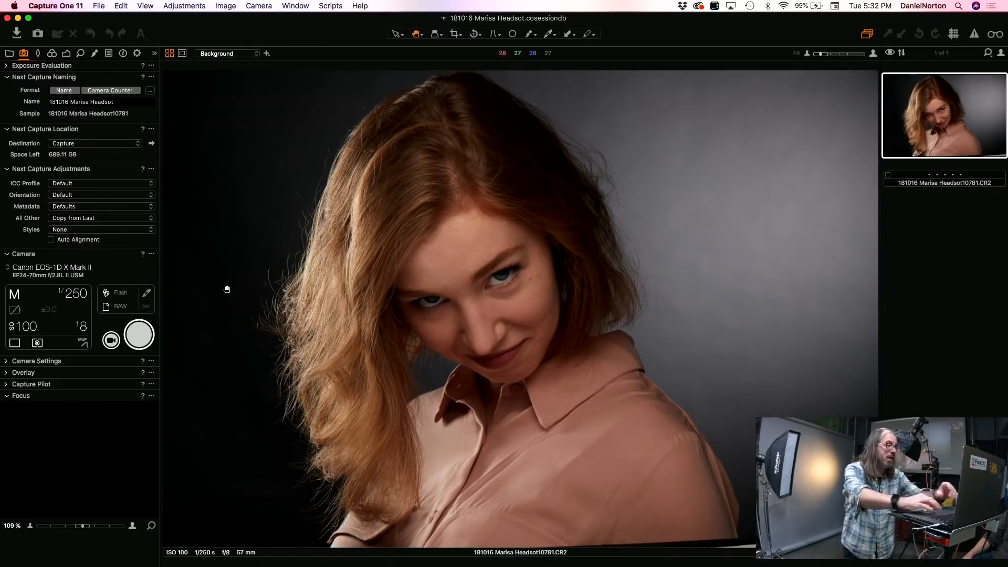
Step: Review the Capture preferences, including the enabled tethering camera providers, and close the preferences window
left_click(55, 6)
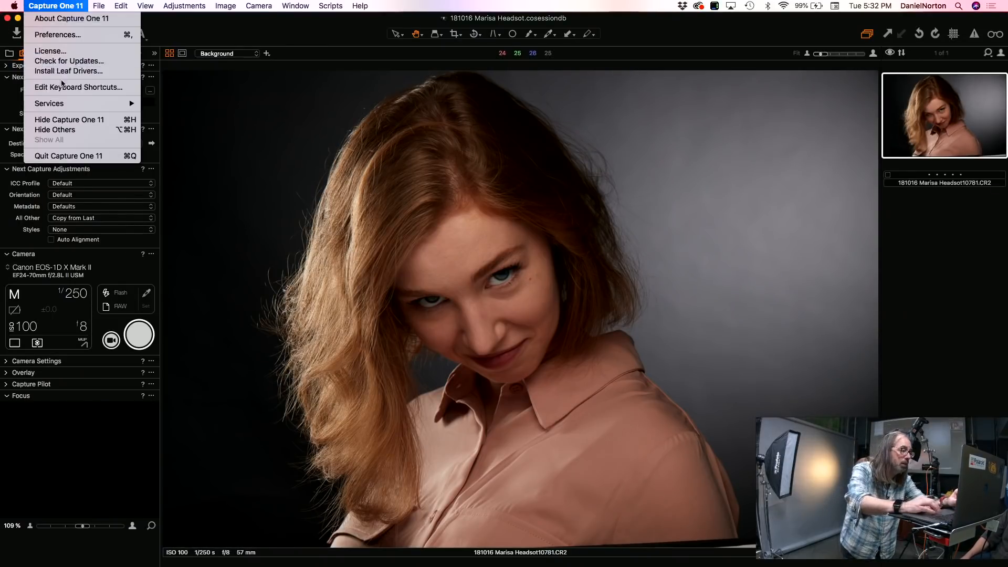
left_click(75, 34)
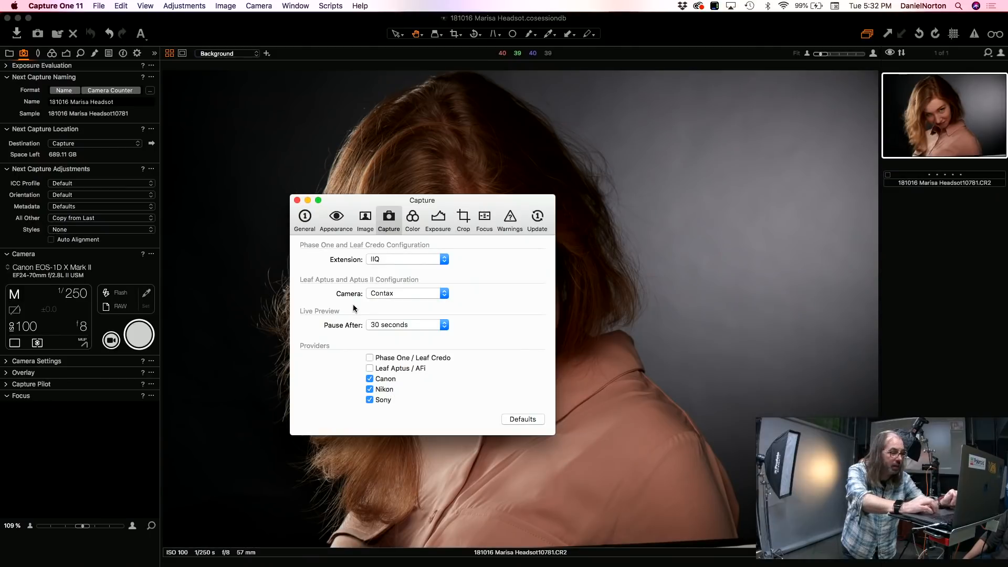
left_click(297, 200)
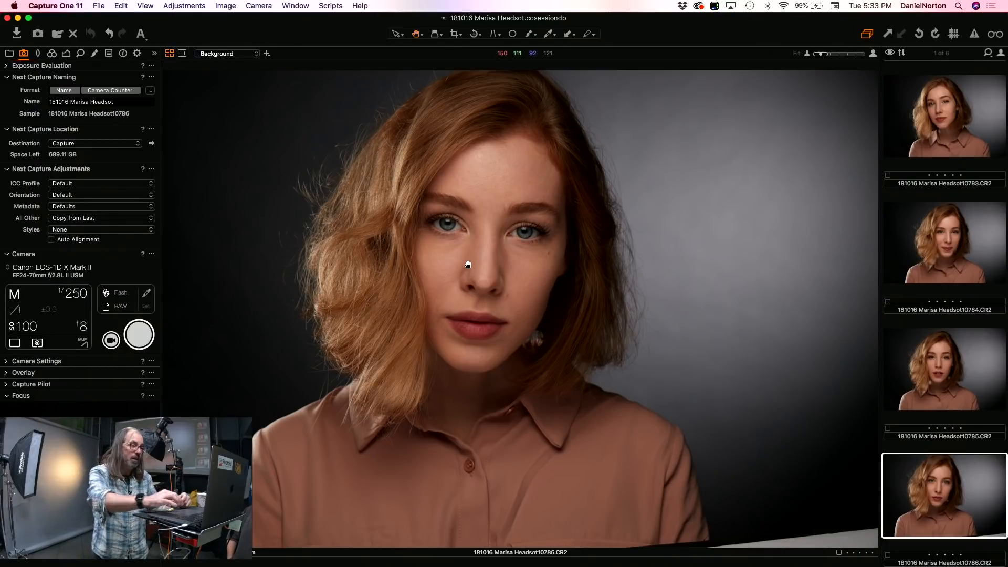
Step: Set the white balance by sampling the grey panel of the calibration target in the tethered target shot
left_click(523, 231)
left_click(522, 231)
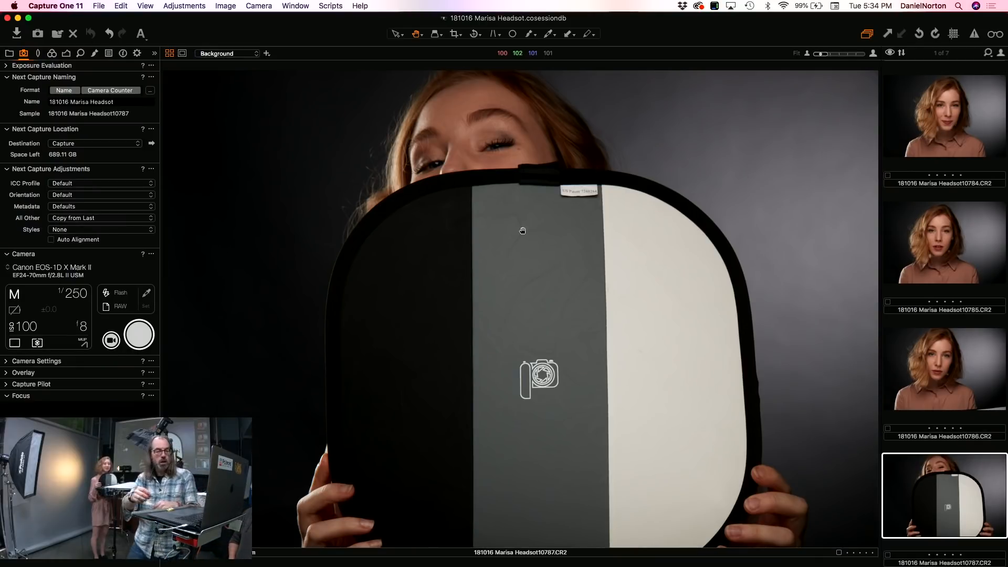
left_click(146, 293)
left_click(573, 247)
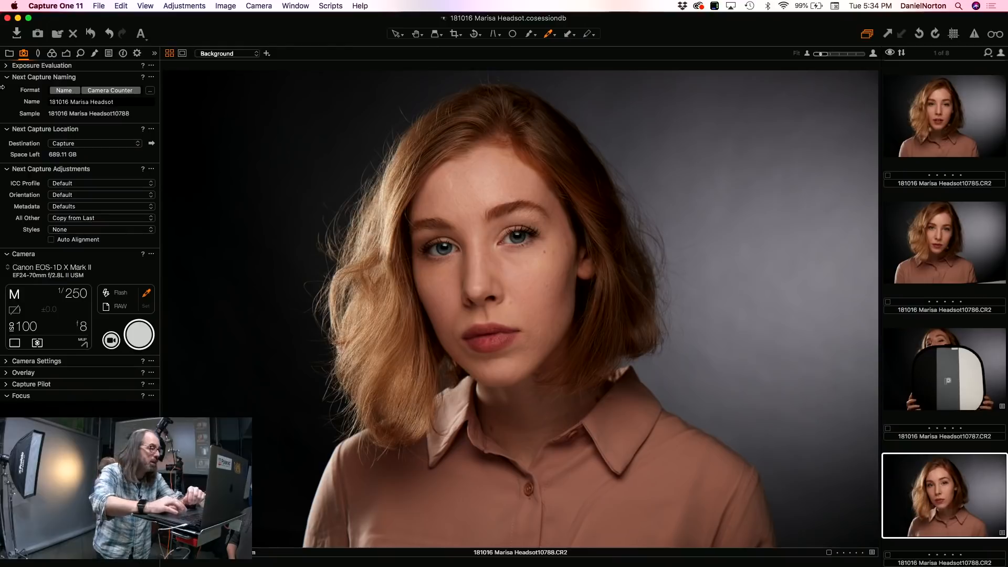
Step: Set the headshot's levels to shadow 20, midtone 0.20 and highlight 223, and its saturation to -16
left_click(66, 53)
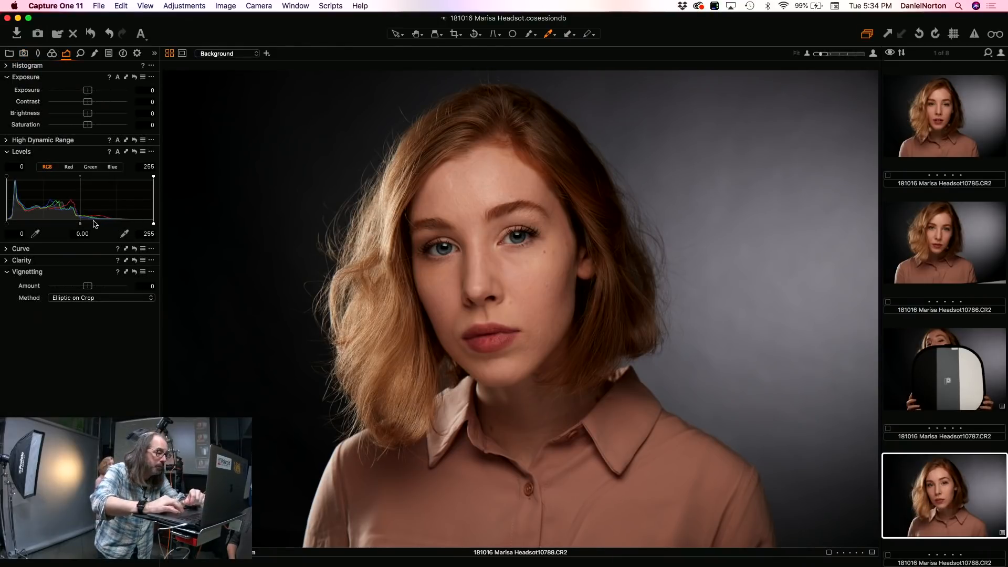
left_click_drag(80, 226, 19, 225)
left_click_drag(154, 223, 136, 224)
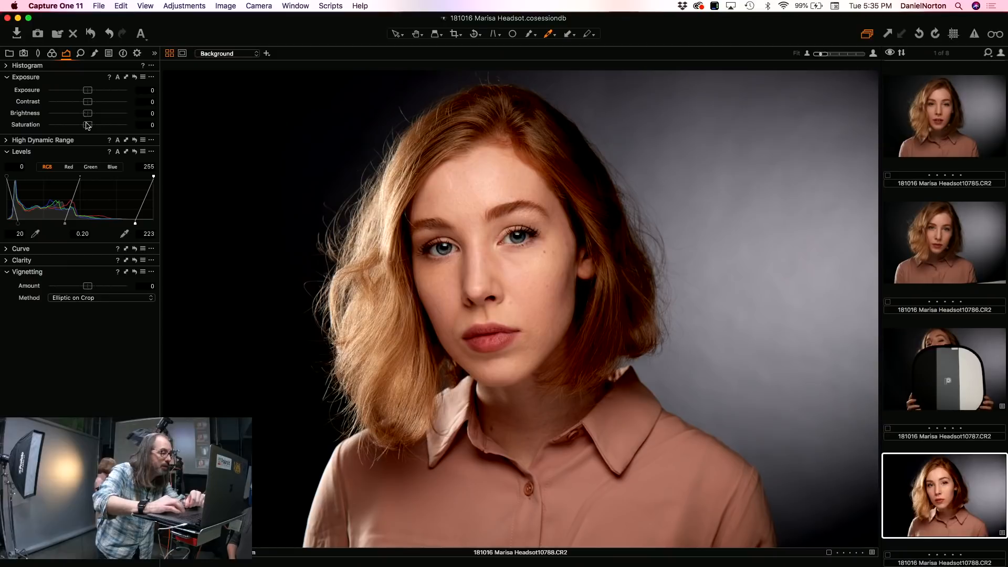
left_click_drag(88, 126, 81, 128)
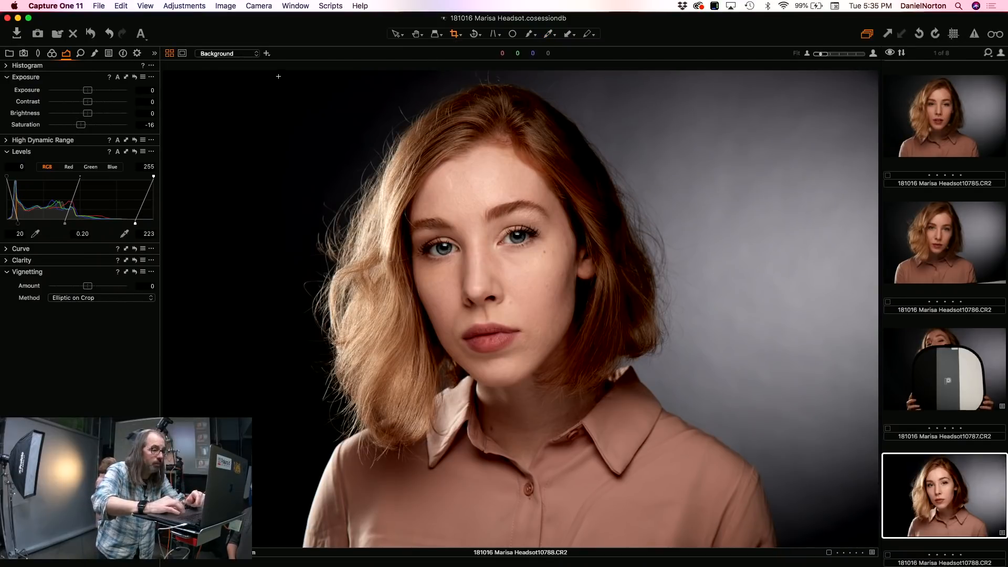
Step: Crop the headshot nearly square around the model, about 3000 × 2952 px, and apply the crop
left_click_drag(278, 77, 762, 537)
left_click_drag(762, 548, 761, 551)
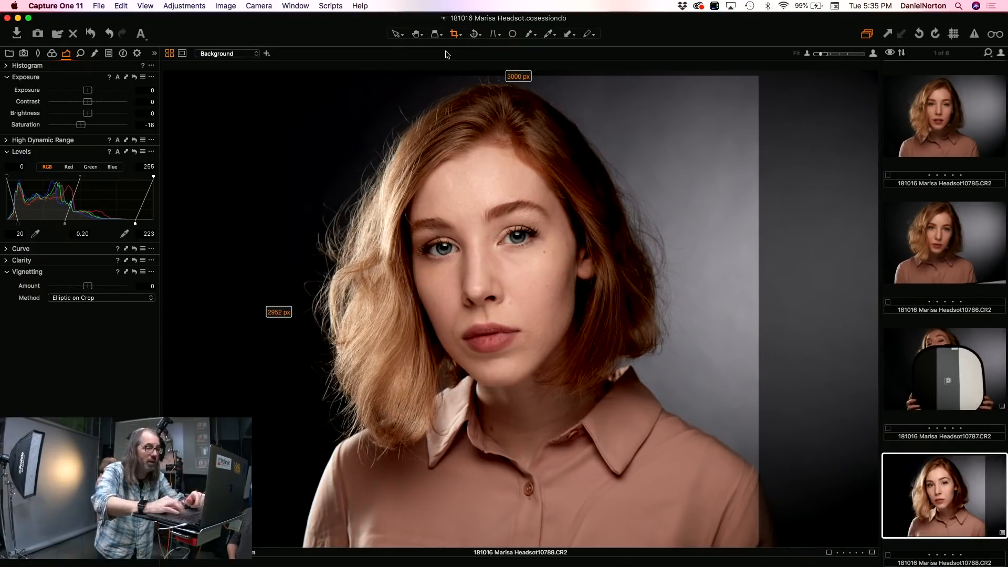
left_click(417, 34)
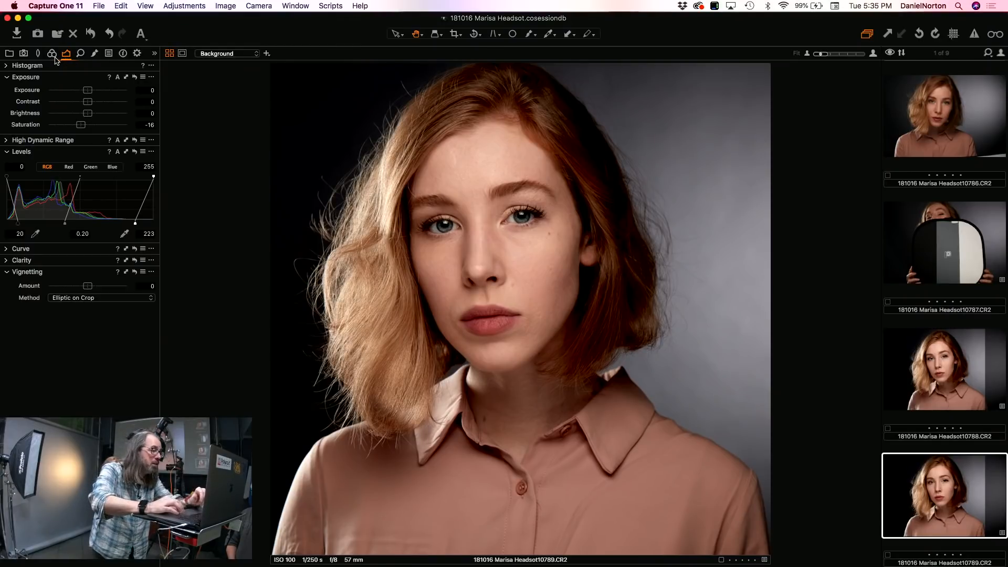
Step: Return to the capture tools and pick the model's eye as the area for the magnified focus check
left_click(24, 53)
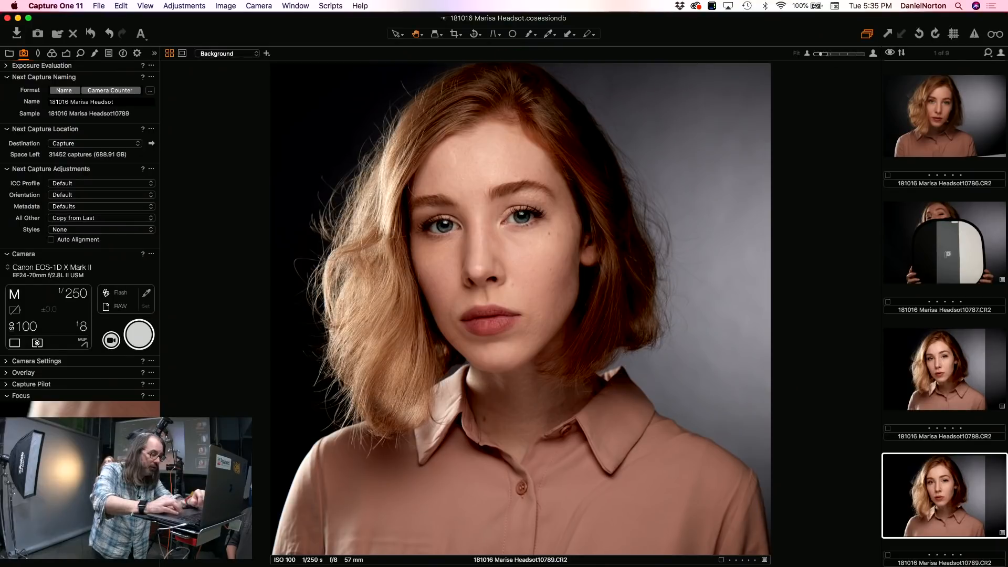
key("p")
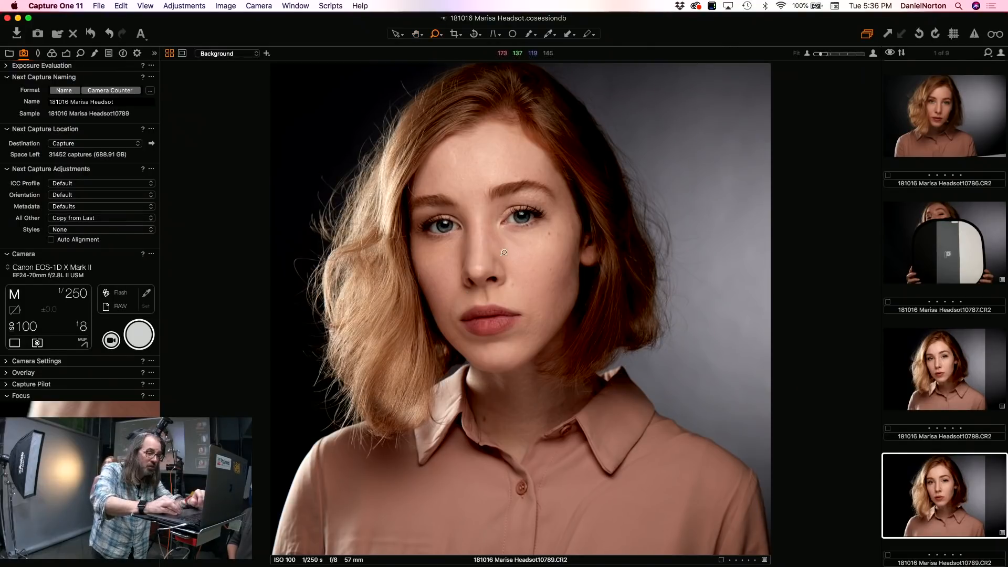
left_click(524, 217)
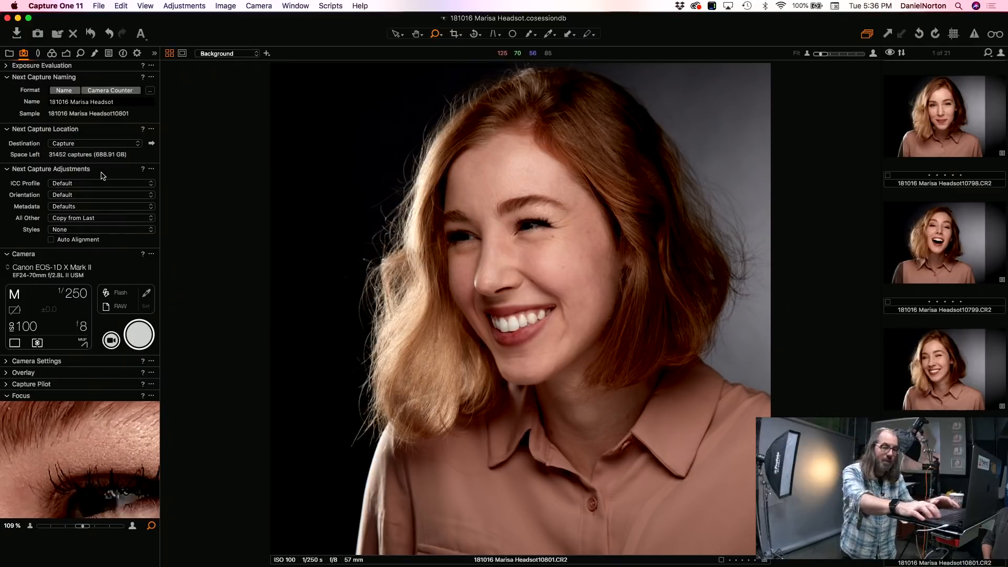
Step: Select frame 10797 among the captured headshots and rate it five stars
left_click(942, 264)
key("Up")
key("Up")
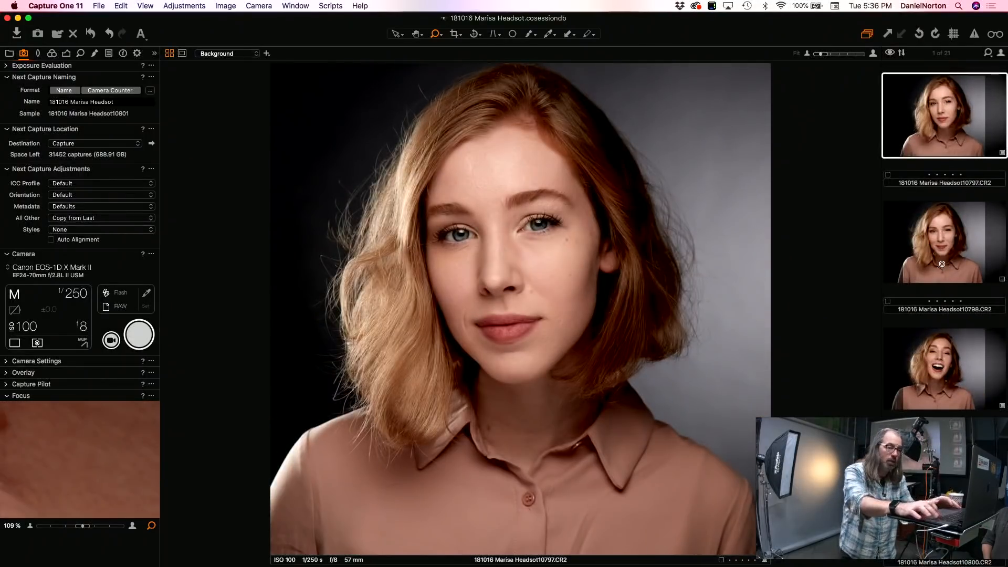
key("5")
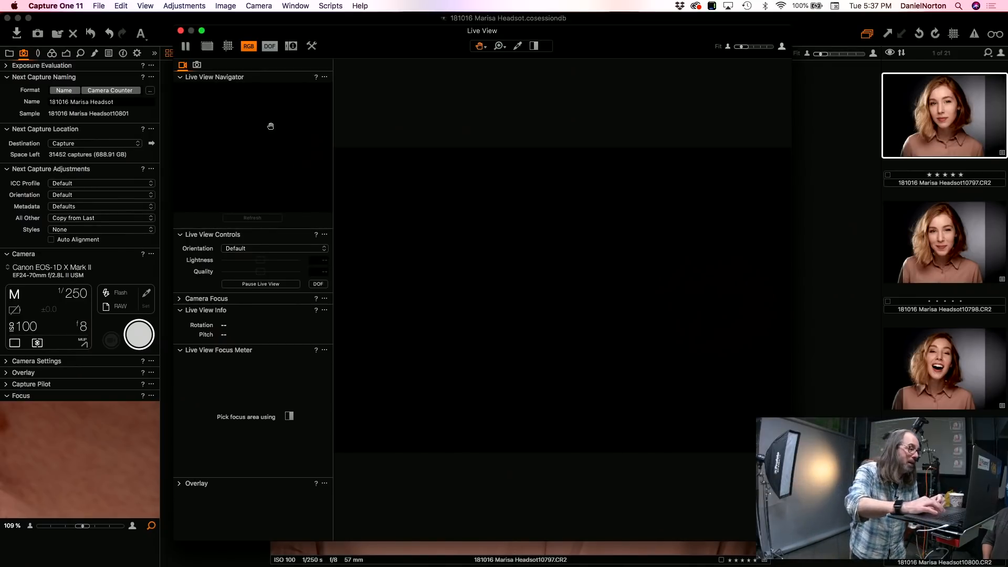
Step: Close the Live View window, set the tethered camera's shutter speed to 0.8 s, and reopen Live View
left_click(181, 31)
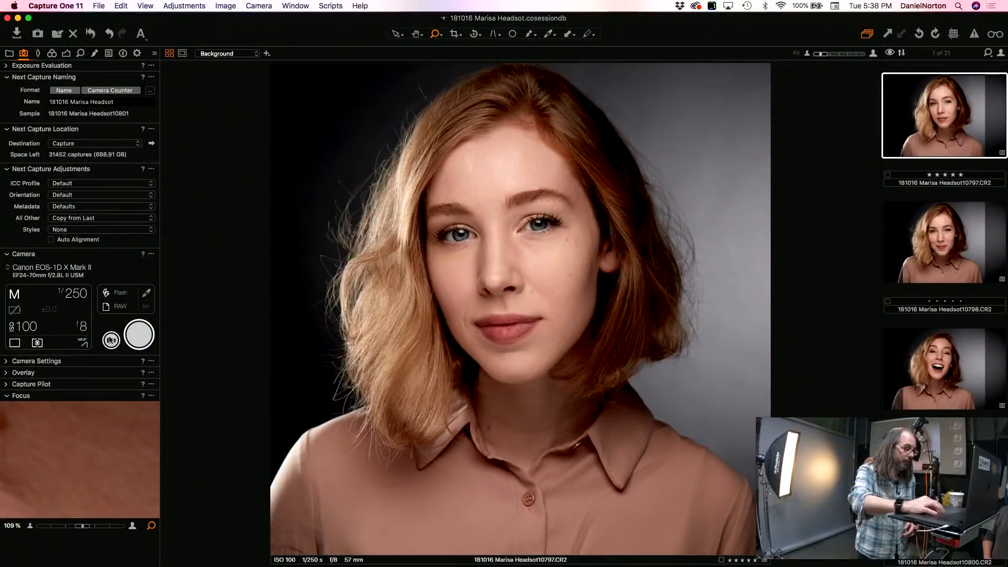
left_click(110, 341)
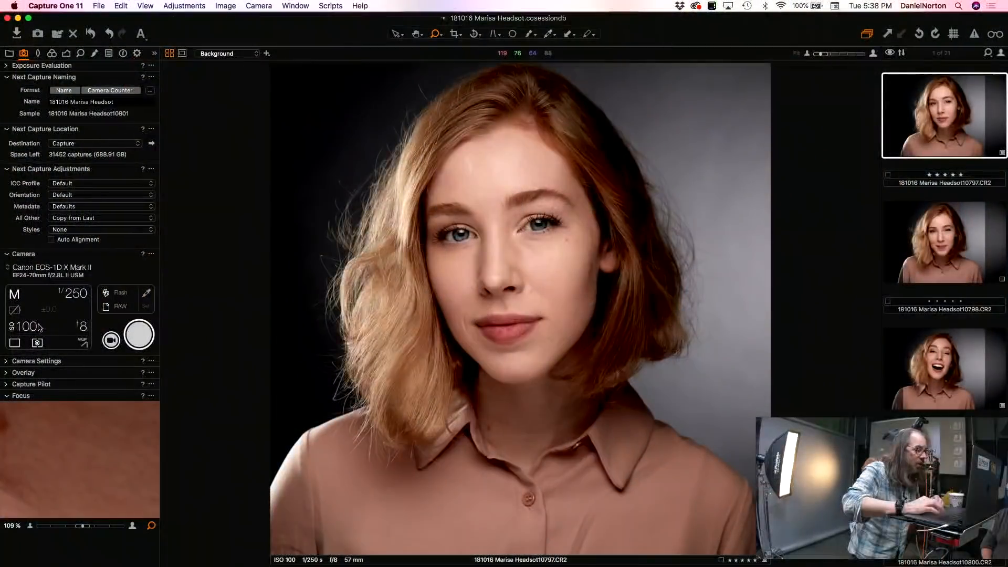
left_click(76, 297)
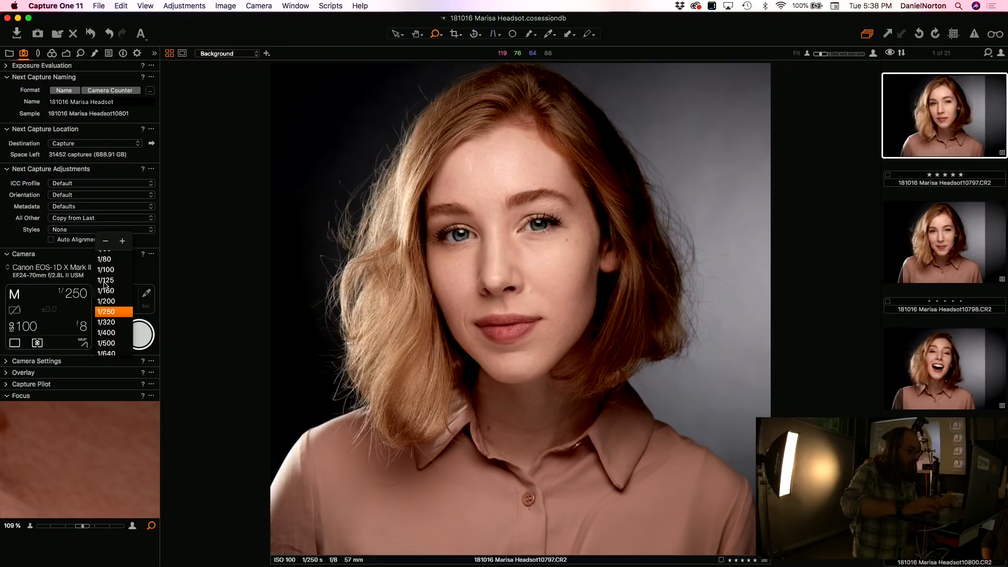
left_click(221, 340)
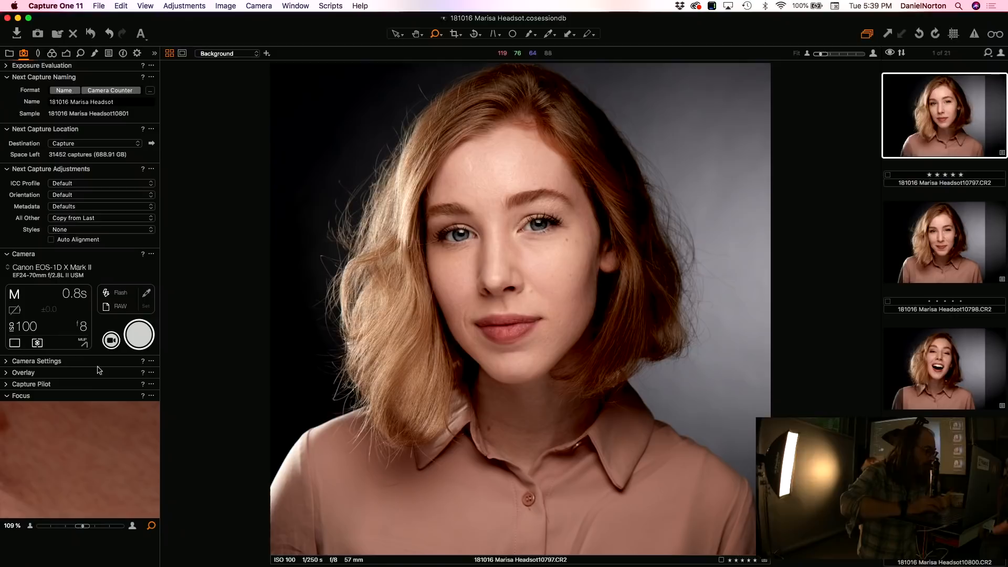
left_click(111, 340)
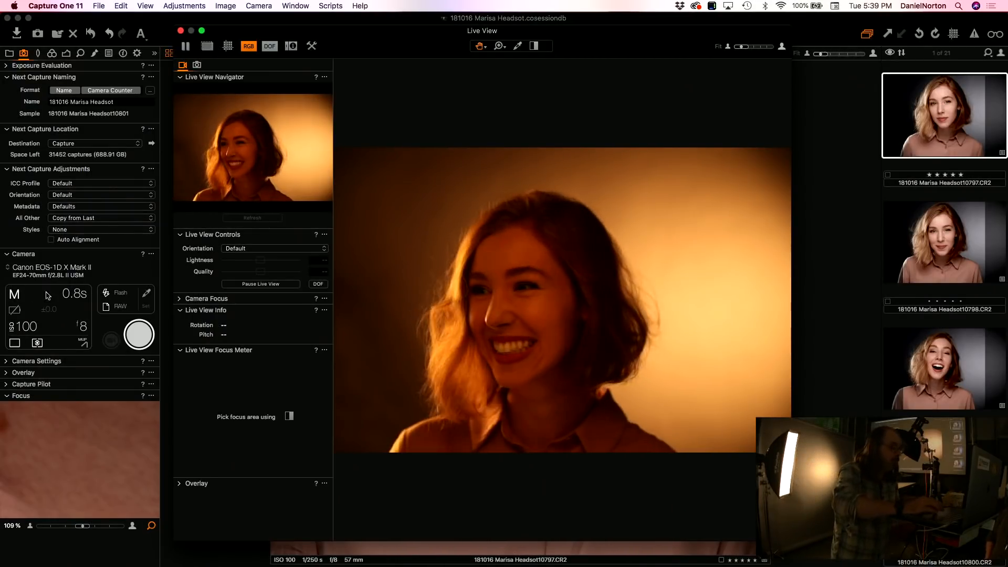
Step: Reposition the Live View window, show its camera controls, and capture a frame from the computer
left_click_drag(412, 43, 387, 38)
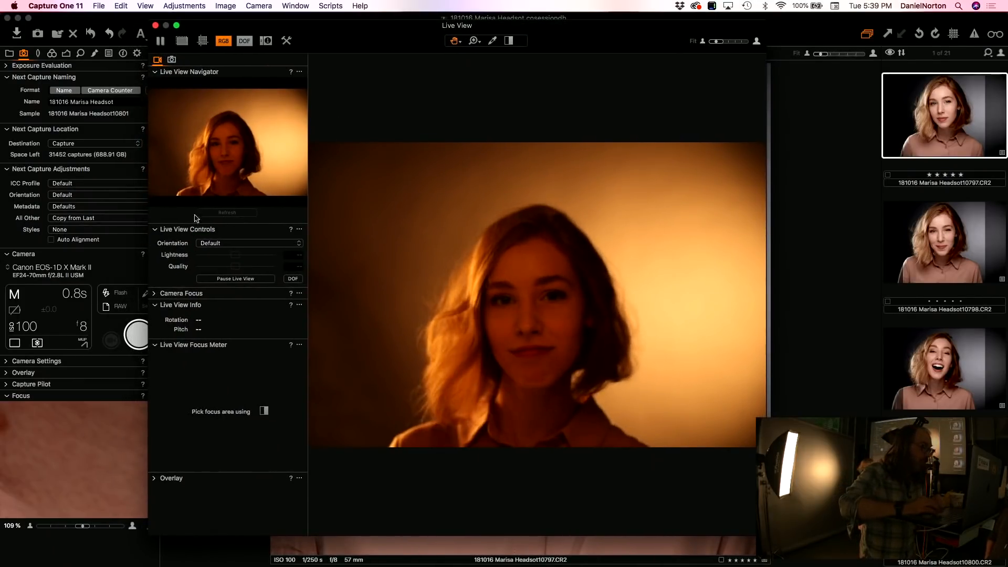
left_click(172, 60)
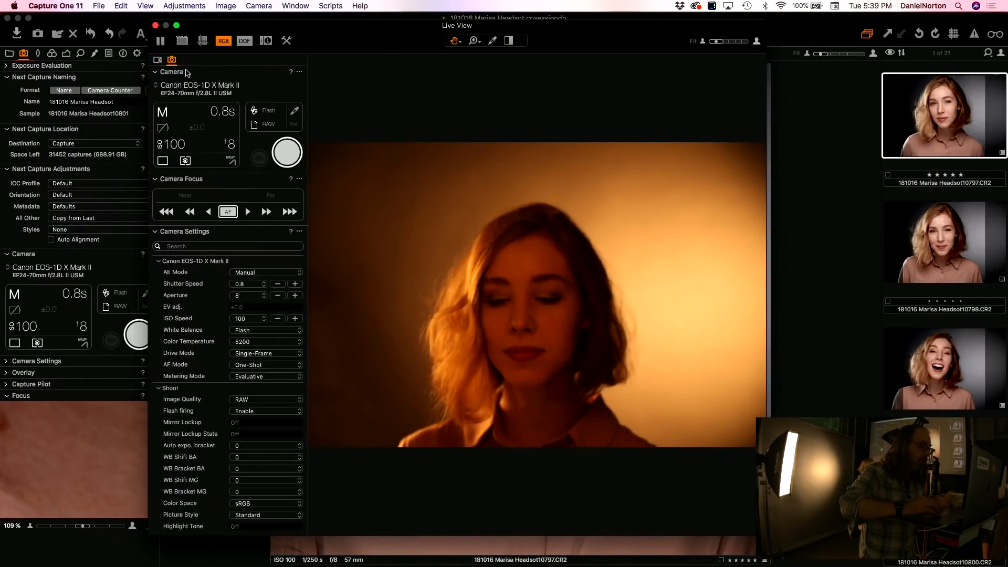
left_click(288, 153)
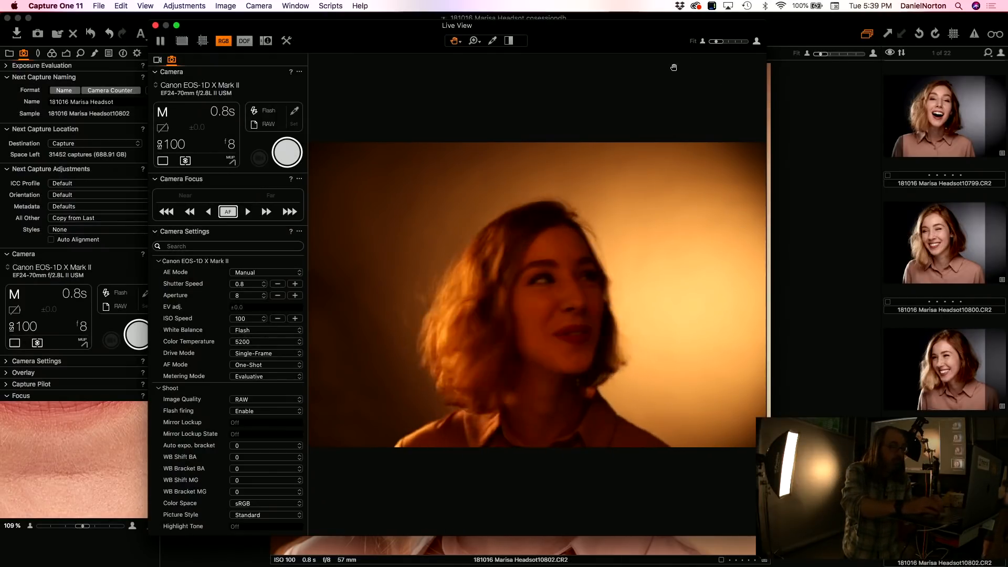
Step: Move the Live View window aside and close it to return to the latest capture
left_click_drag(422, 44, 449, 60)
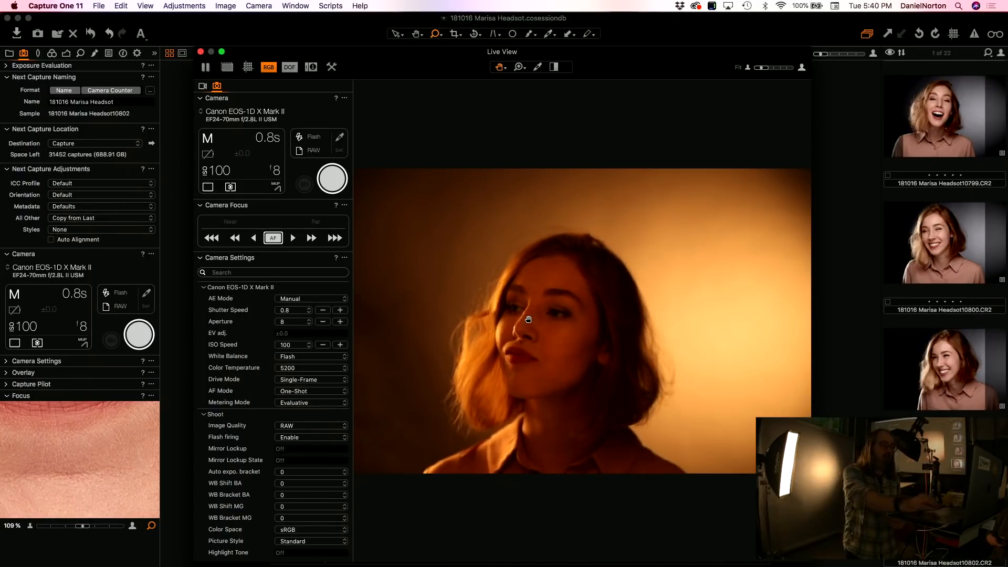
left_click_drag(279, 57, 282, 53)
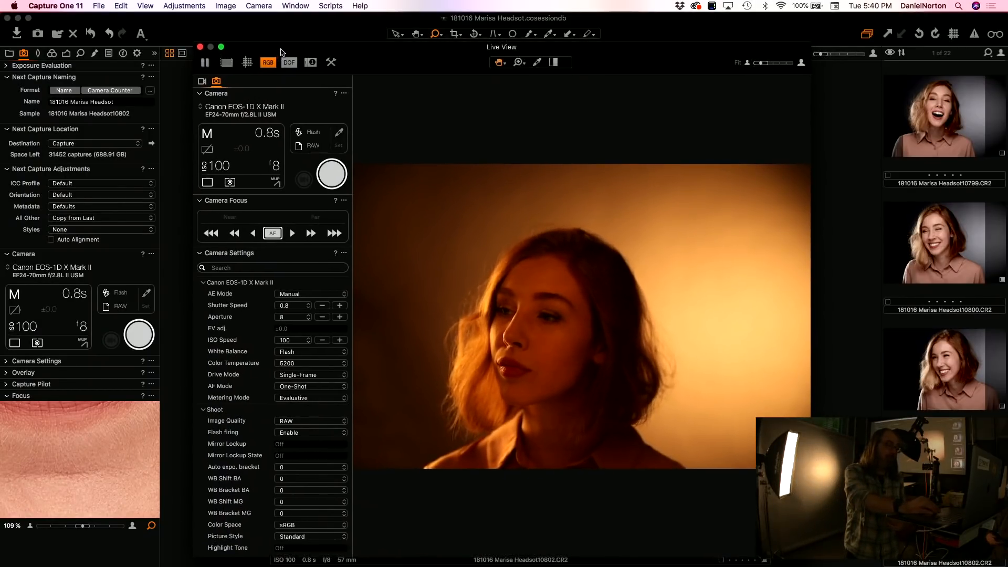
left_click(201, 48)
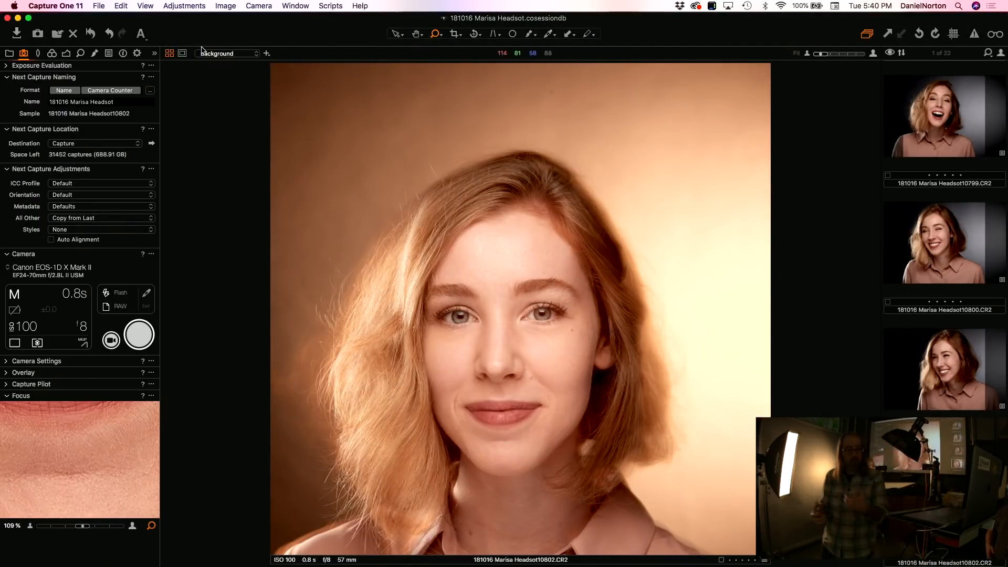
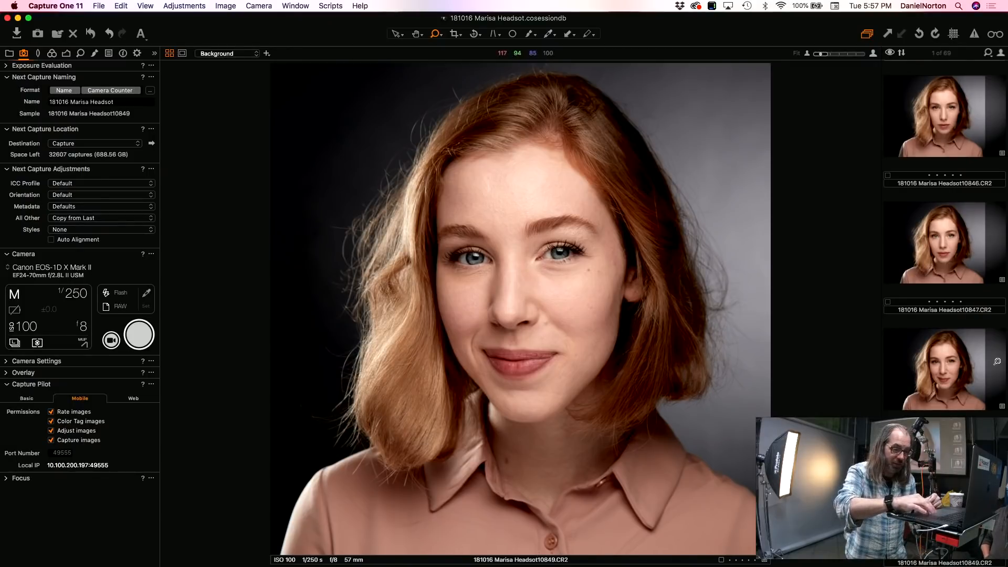
Step: Step back through the headshots from the latest captures and compare frames 10841 and 10842
left_click(935, 365)
key("Up")
key("Up")
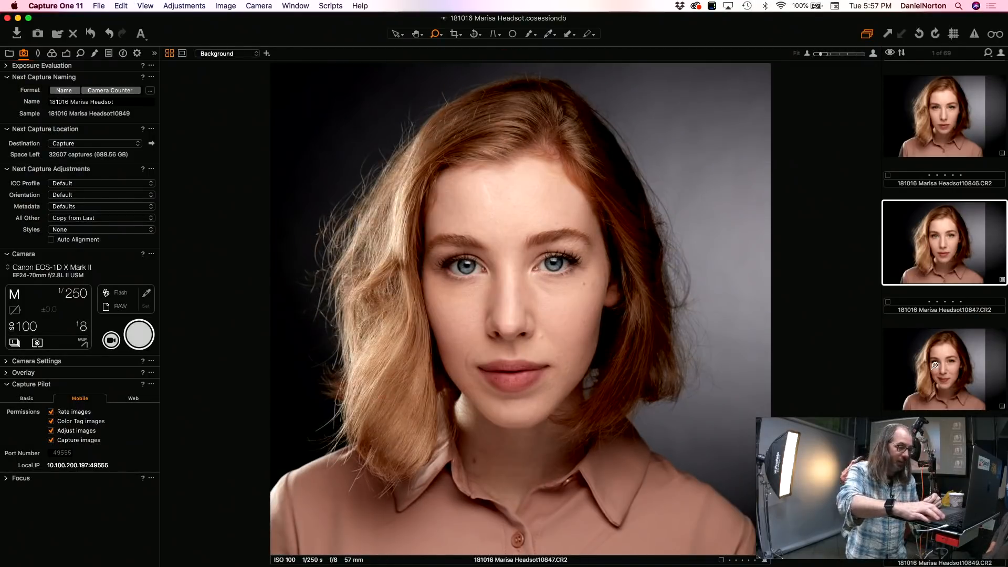
key("Up")
key("Up")
key("Up")
key("Up")
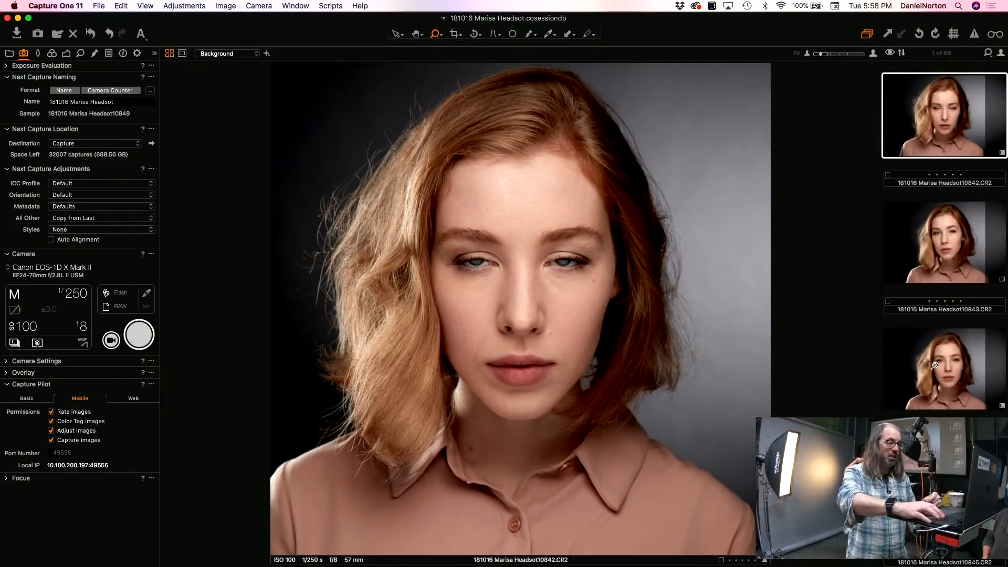
key("Up")
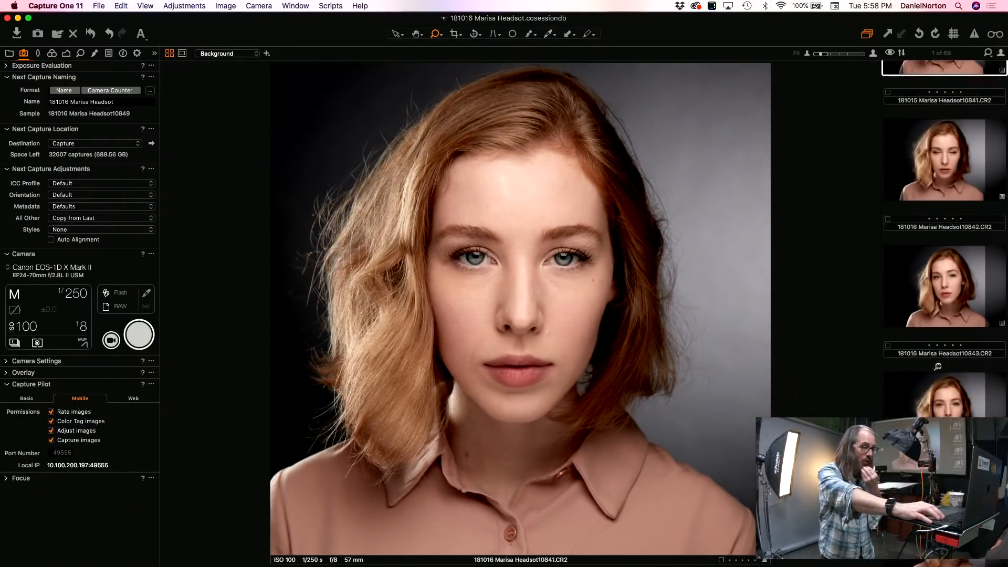
key("Down")
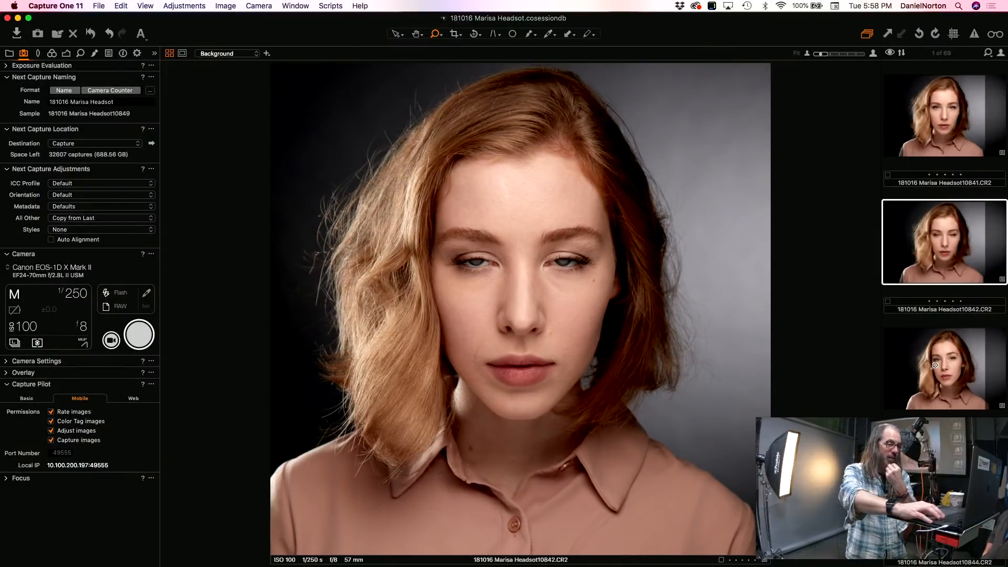
key("Up")
key("Up")
key("Down")
key("Down")
key("Up")
key("Down")
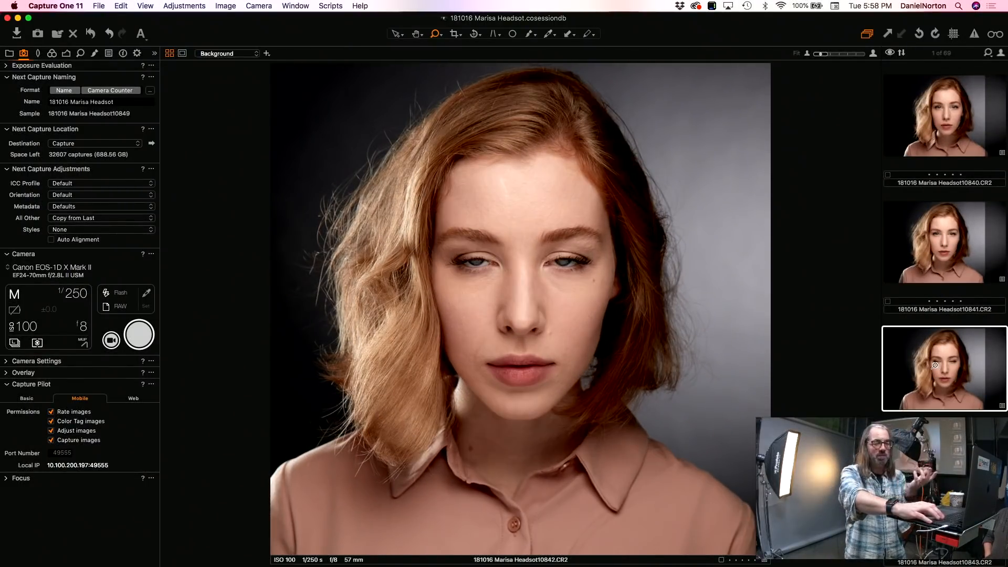
Step: Browse the earlier headshots back to frame 10832 and return forward through the following frames
key("Up")
key("Up")
key("Up")
key("Up")
key("Up")
key("Up")
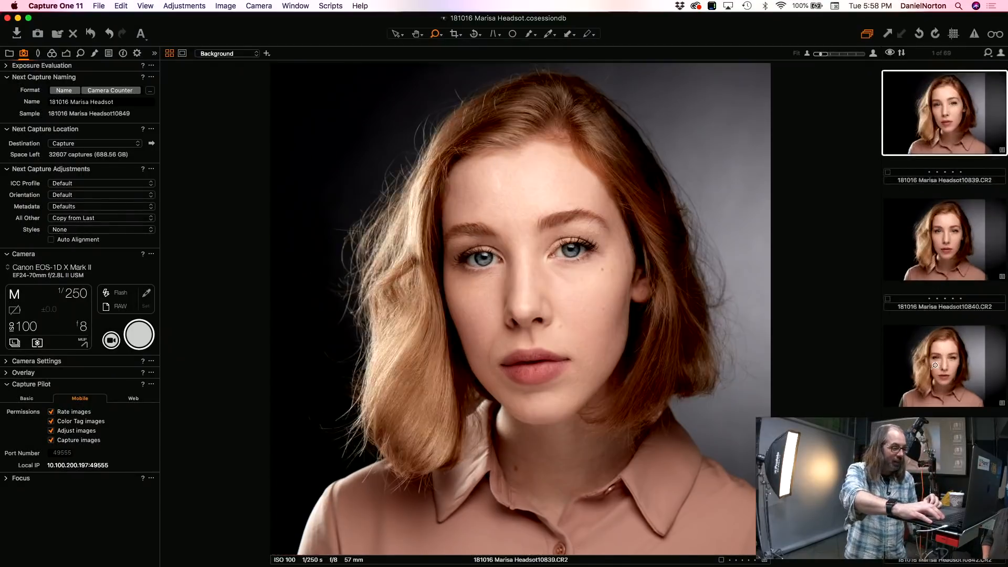
key("Up")
key("Up")
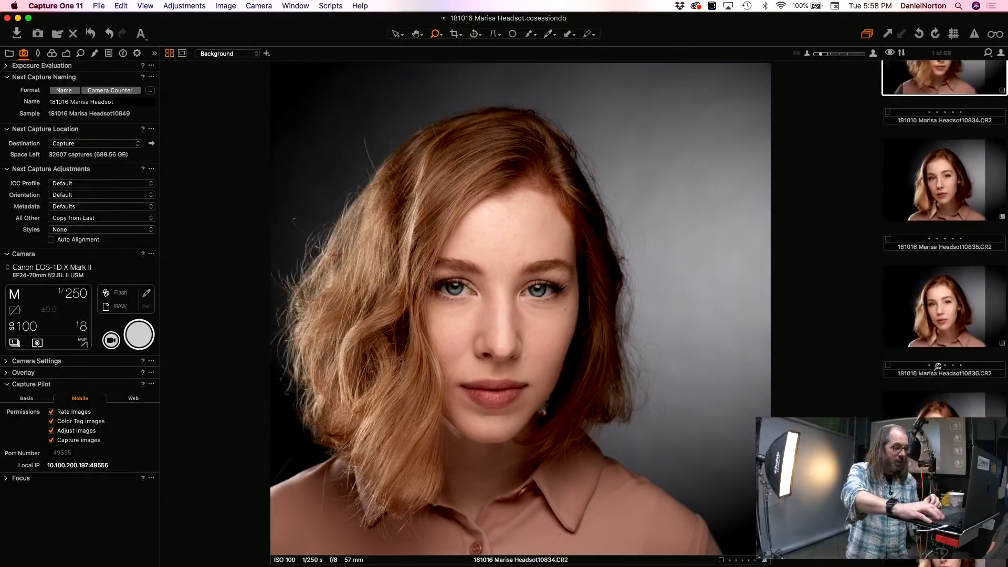
key("Up")
key("Up")
key("Up")
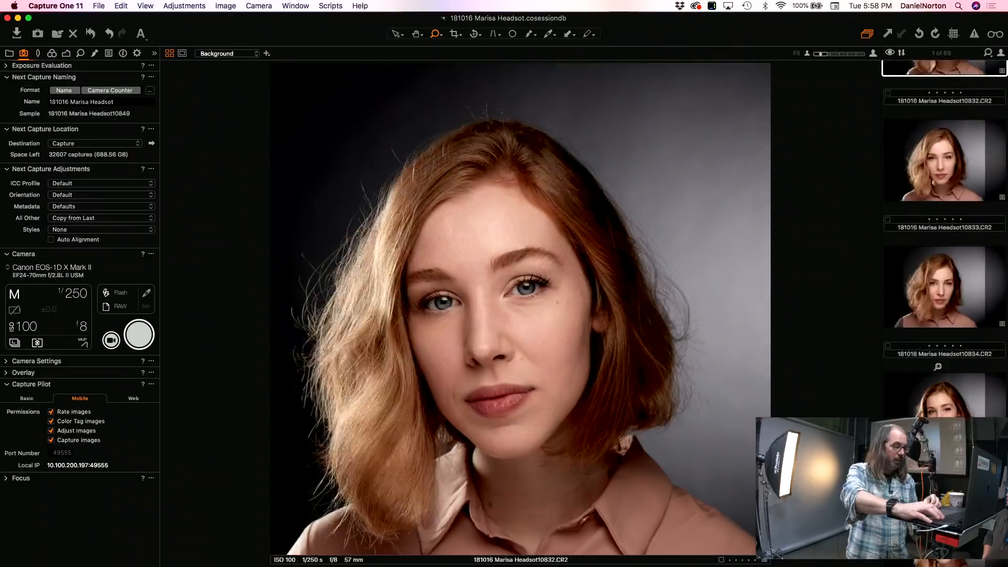
key("Down")
key("Down")
key("Down")
key("Down")
key("Down")
key("Down")
key("Down")
key("Down")
key("Down")
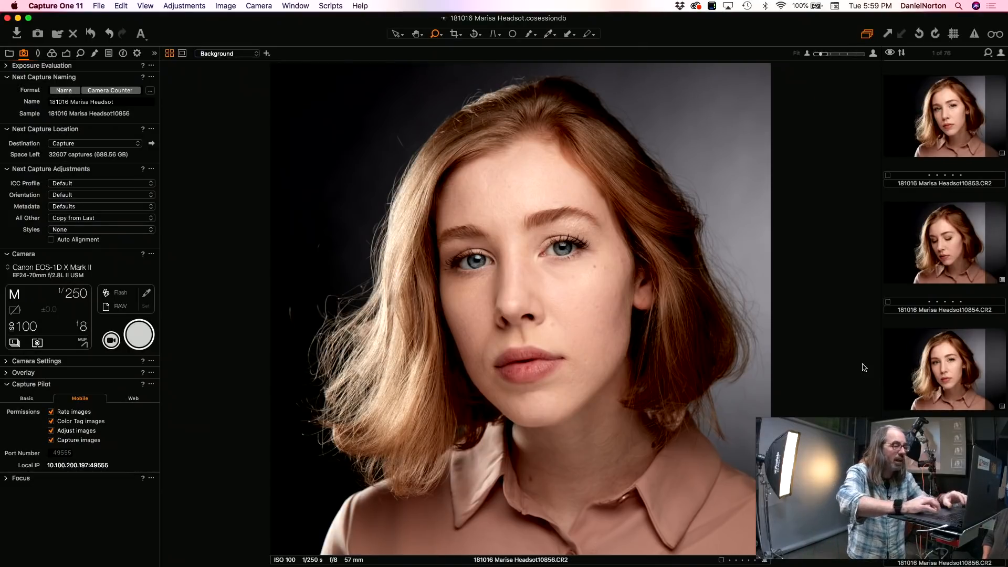
Step: Check the focus on both eyes of frame 10856 at high magnification, and return to the full-image view
left_click(564, 245)
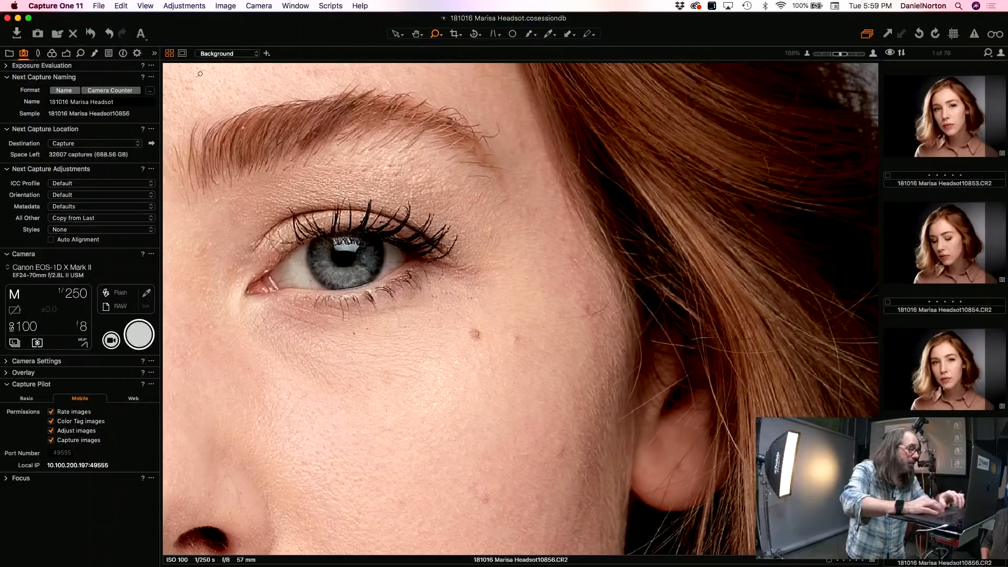
left_click(417, 34)
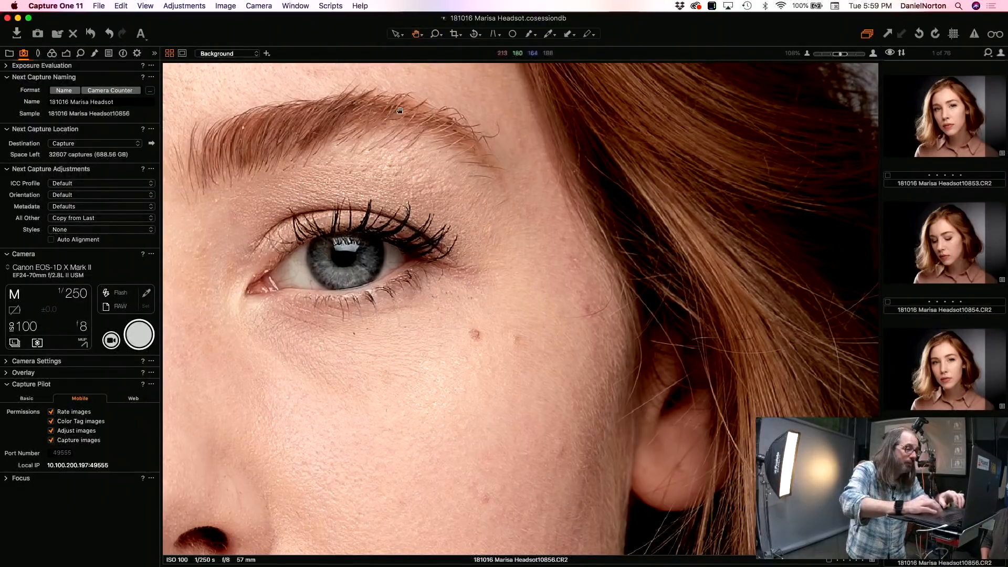
left_click_drag(353, 197, 593, 208)
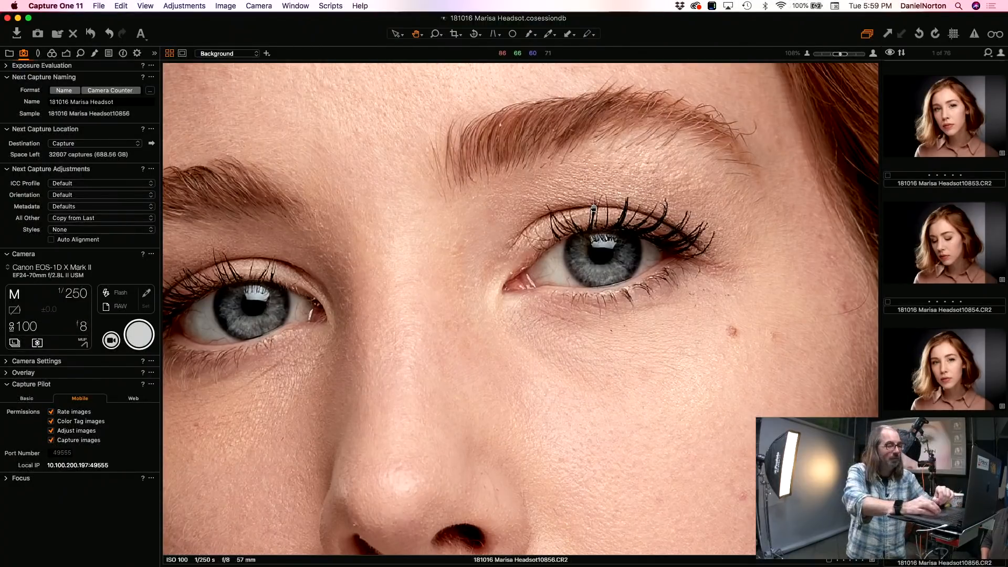
scroll(593, 207, "up", 5)
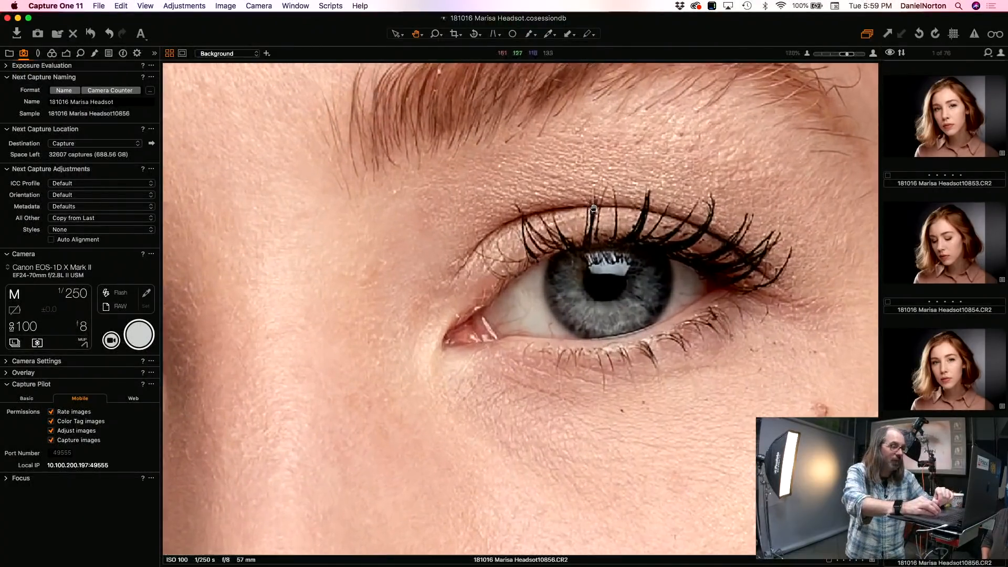
scroll(593, 208, "up", 8)
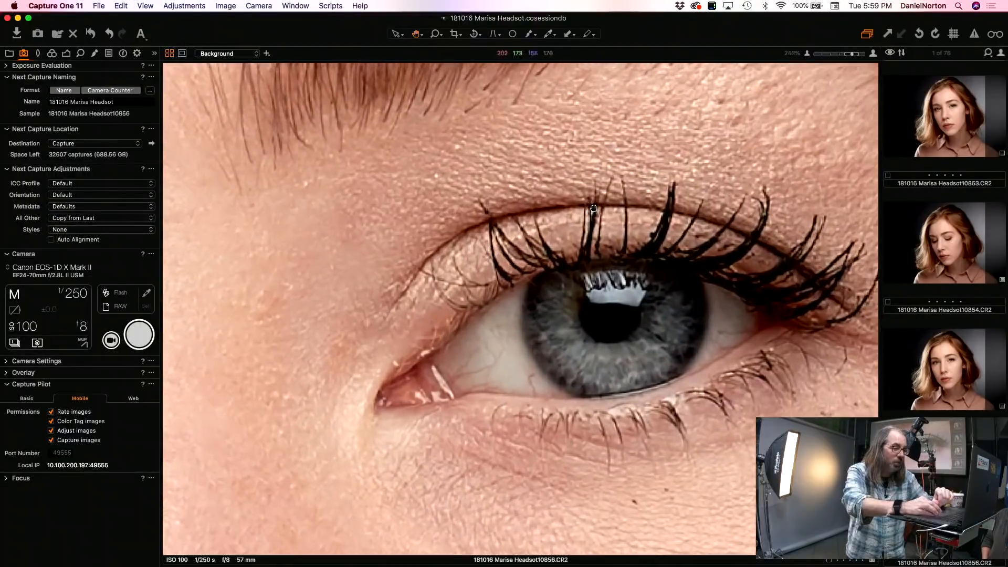
scroll(594, 207, "up", 4)
scroll(594, 205, "up", 1)
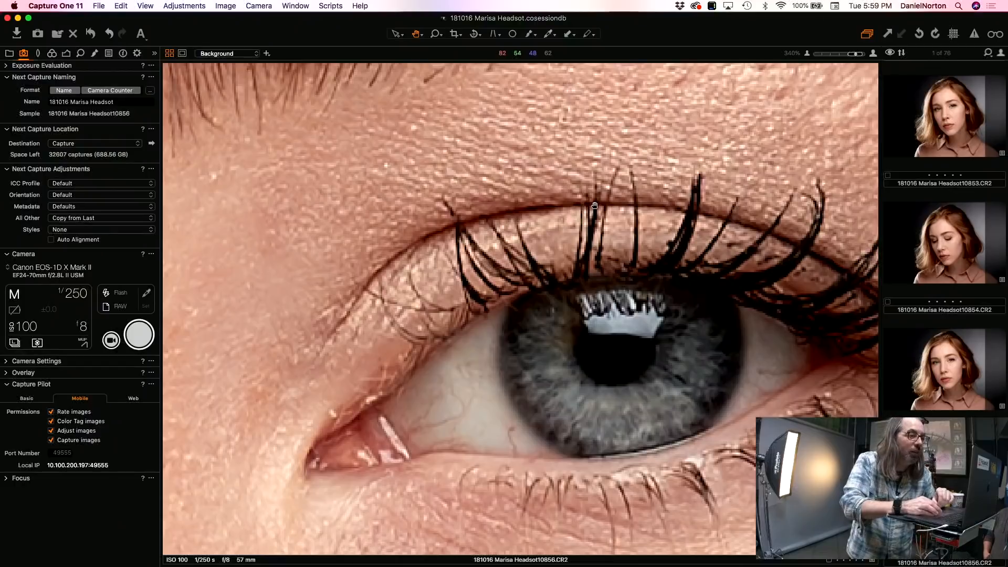
scroll(594, 205, "down", 6)
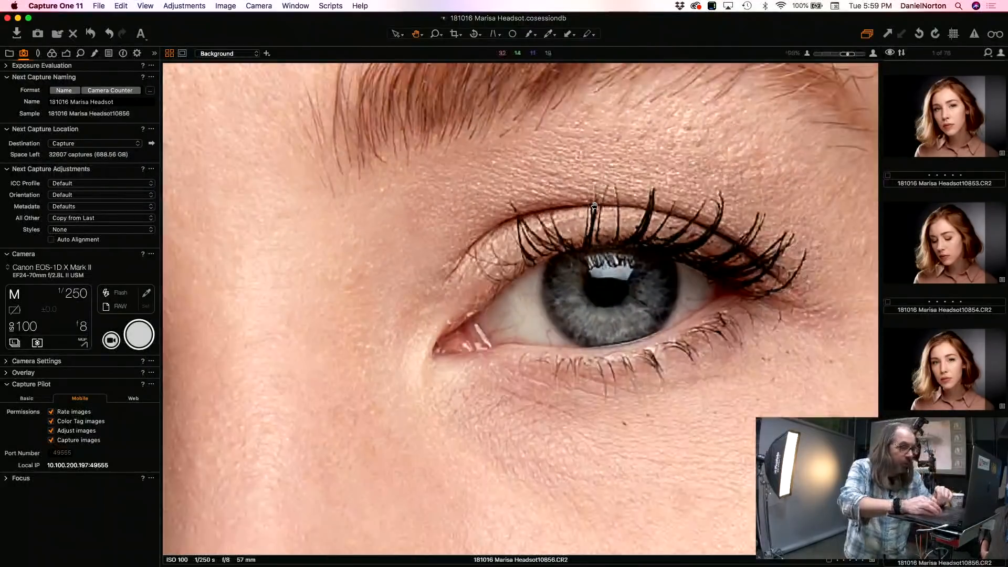
scroll(595, 205, "down", 5)
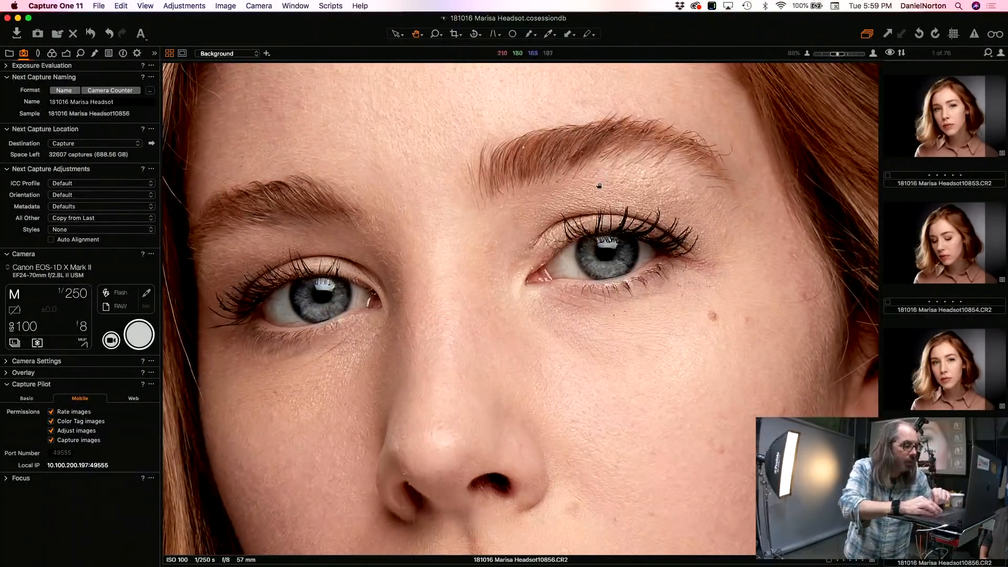
scroll(593, 323, "down", 4)
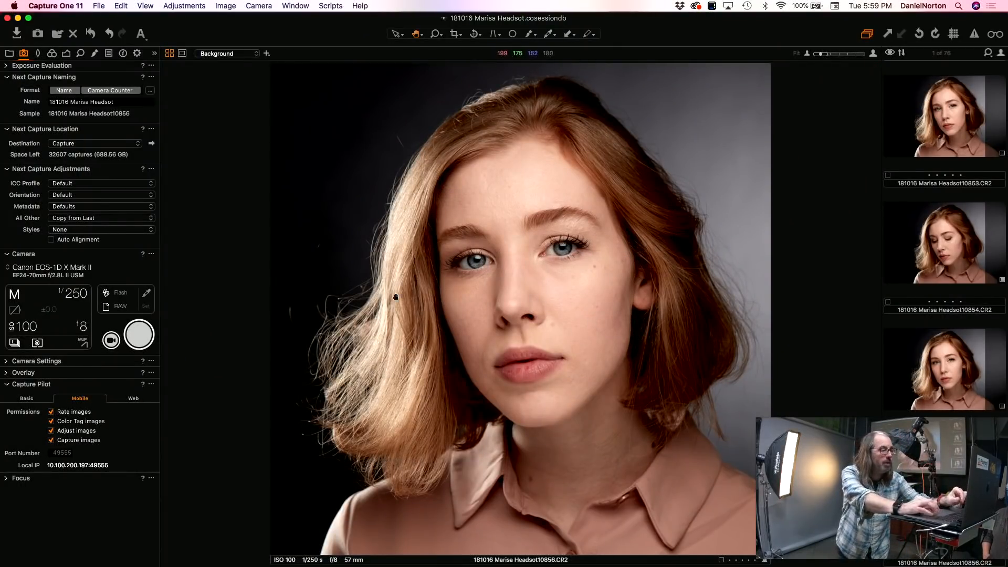
Step: Reset the Levels and Exposure adjustments of frame 10856 to their defaults
left_click(52, 53)
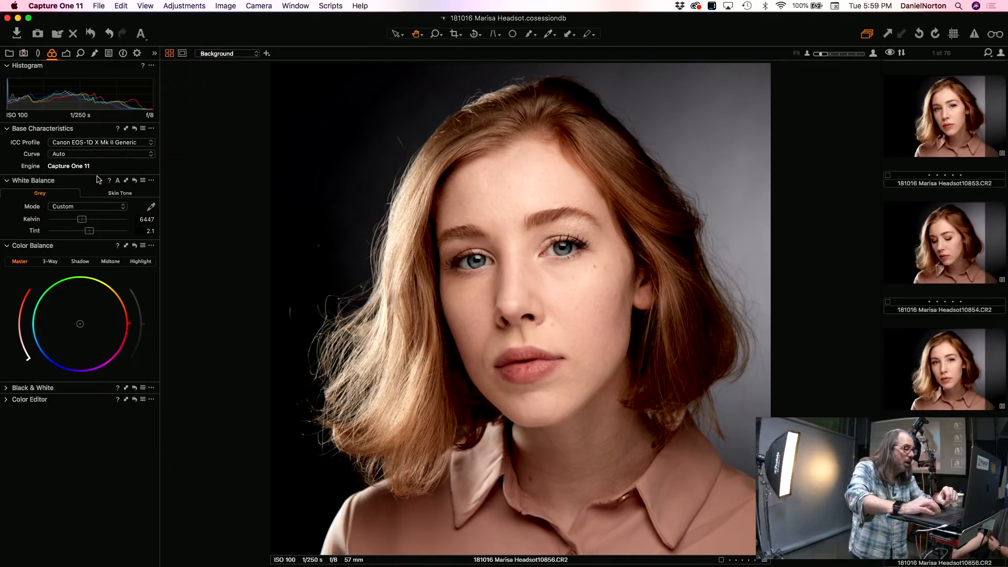
left_click(68, 55)
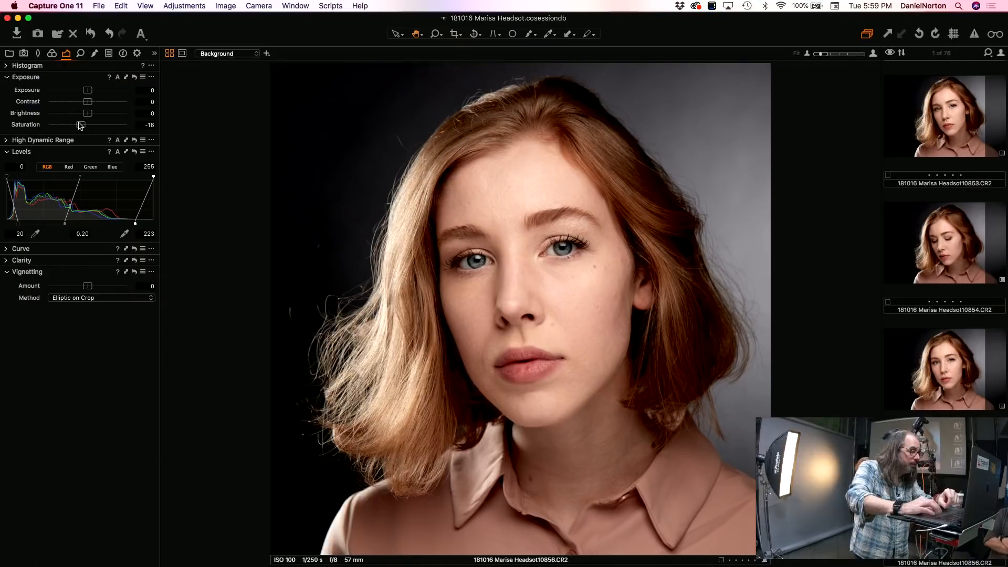
left_click(135, 152)
left_click(135, 77)
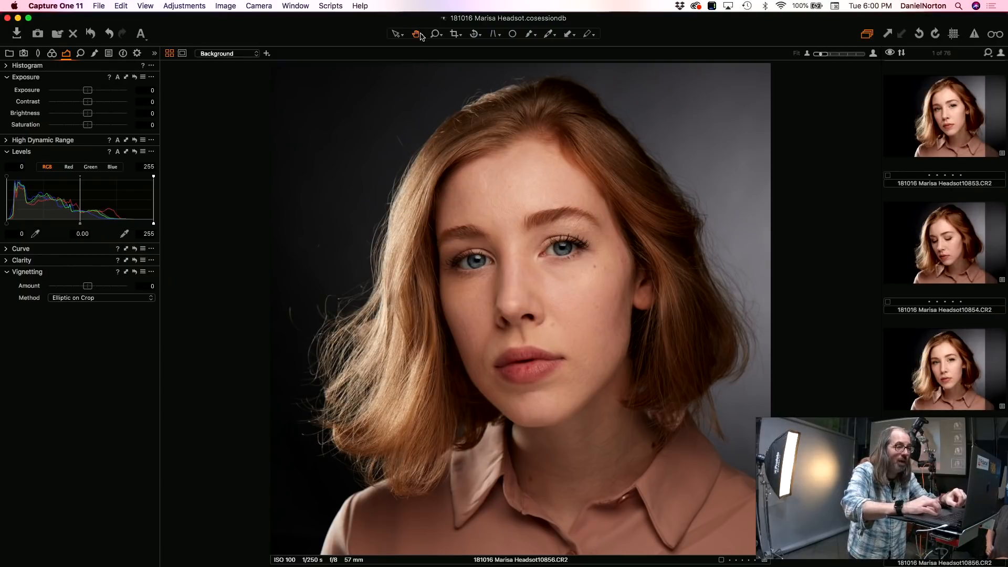
Step: Widen the crop of frame 10856 on both sides to include the image's full width
left_click(456, 34)
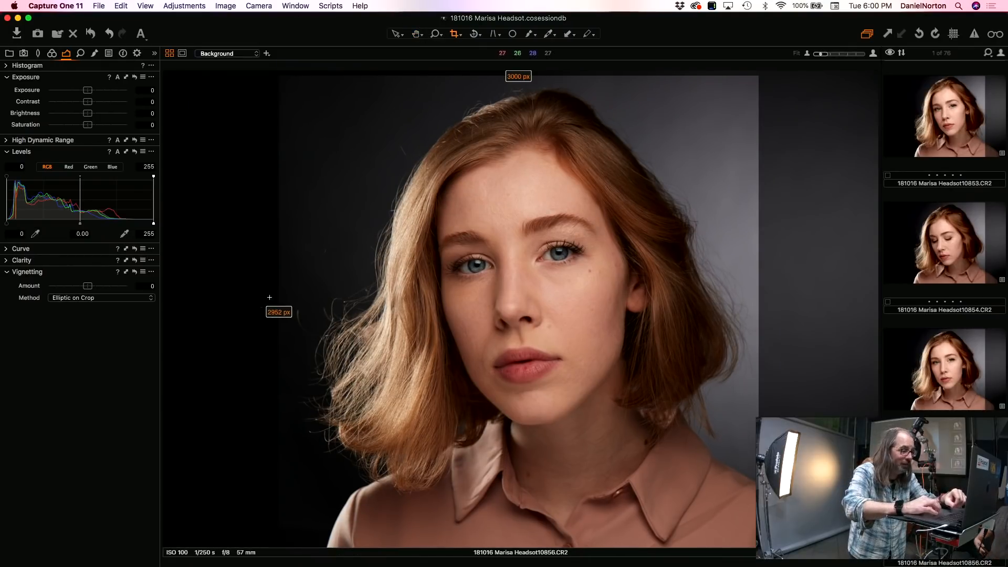
left_click_drag(277, 289, 163, 288)
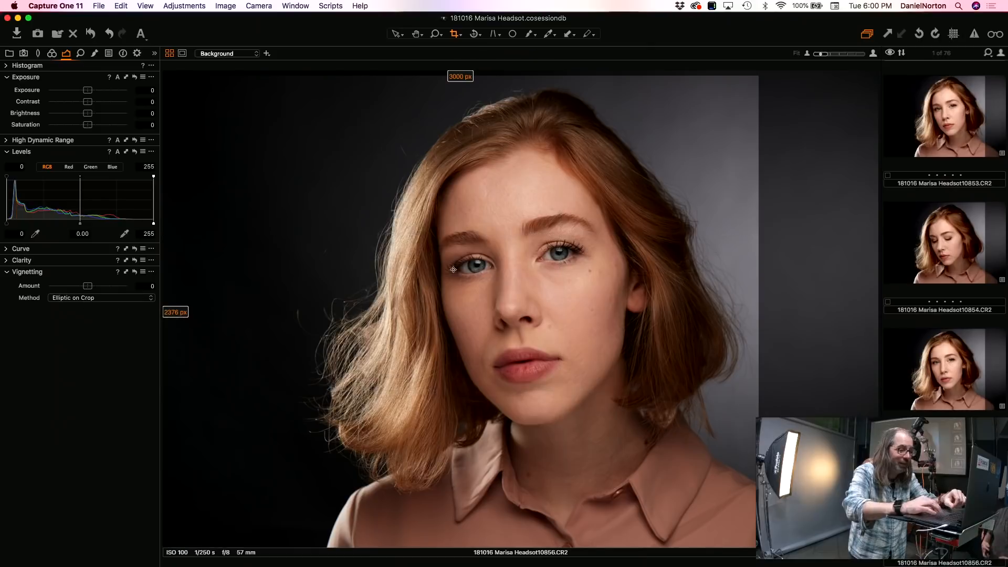
left_click_drag(758, 233, 920, 290)
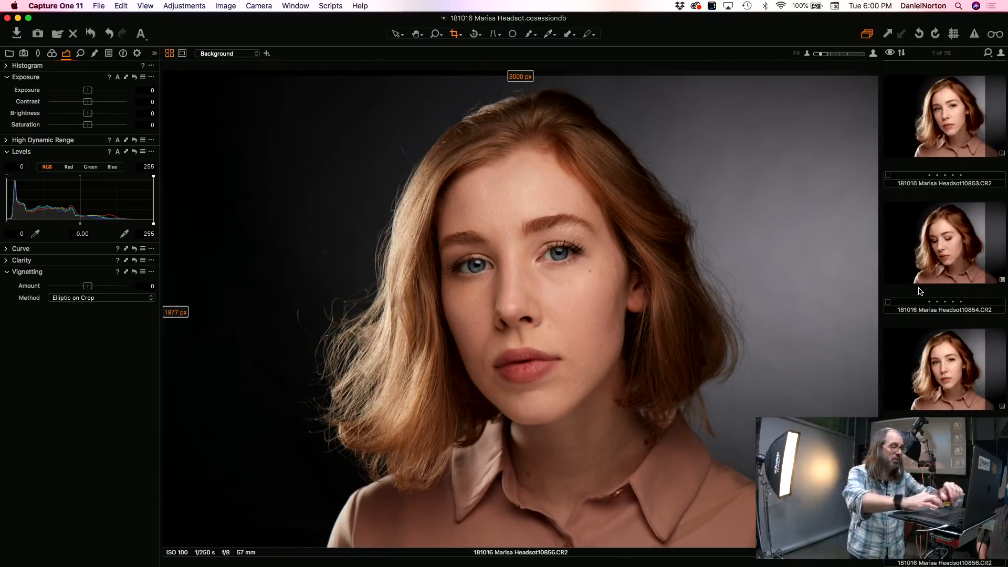
left_click(417, 34)
left_click(191, 6)
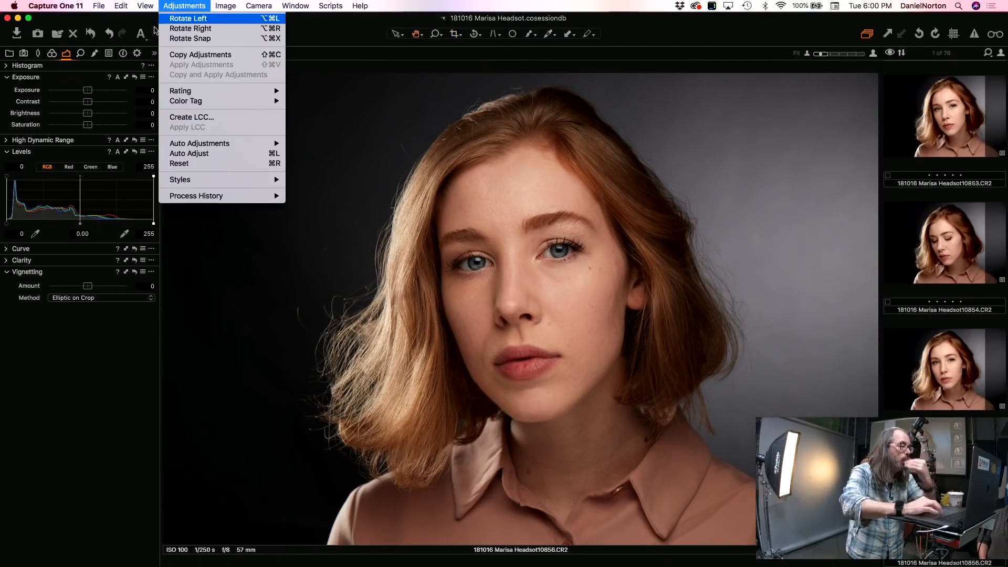
left_click(101, 381)
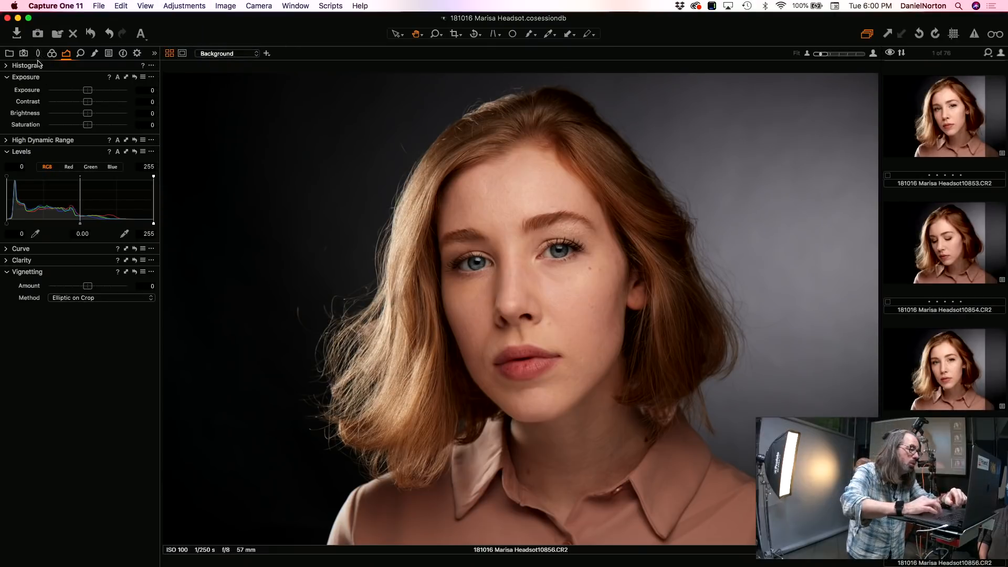
Step: Set frame 10856's white balance to 6152 Kelvin with a tint of 0.2, and raise its exposure to 0.26
left_click(52, 54)
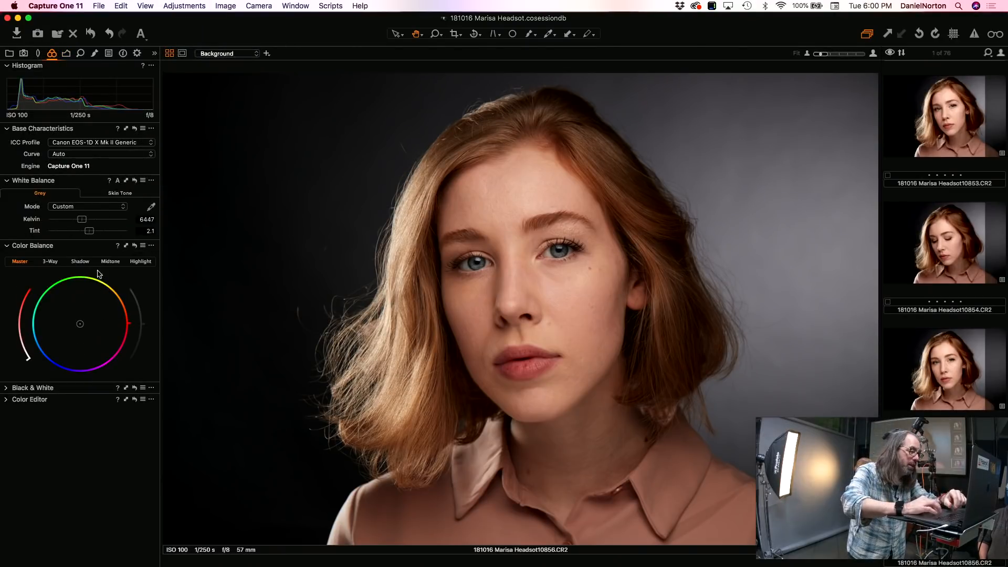
left_click(151, 207)
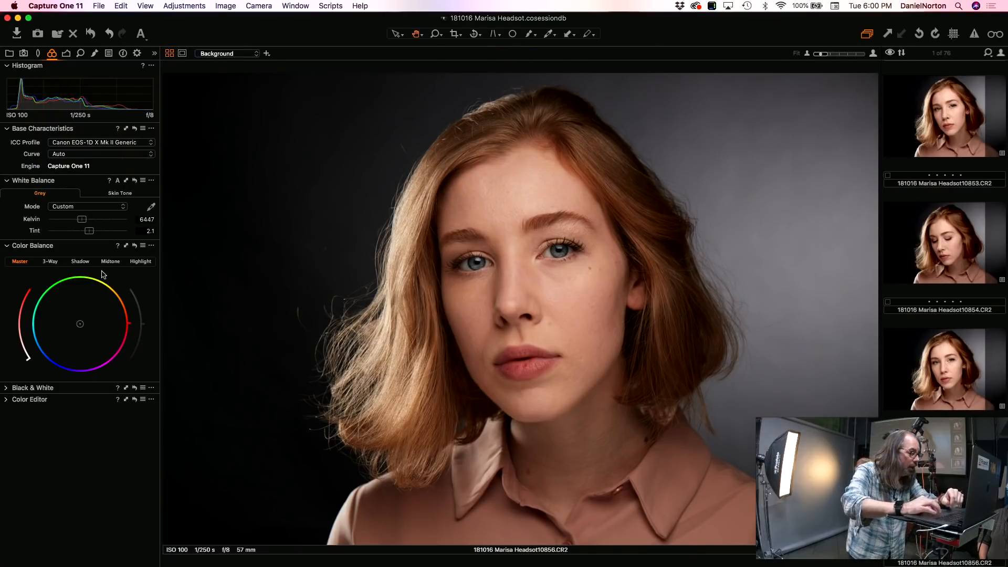
left_click_drag(82, 221, 80, 220)
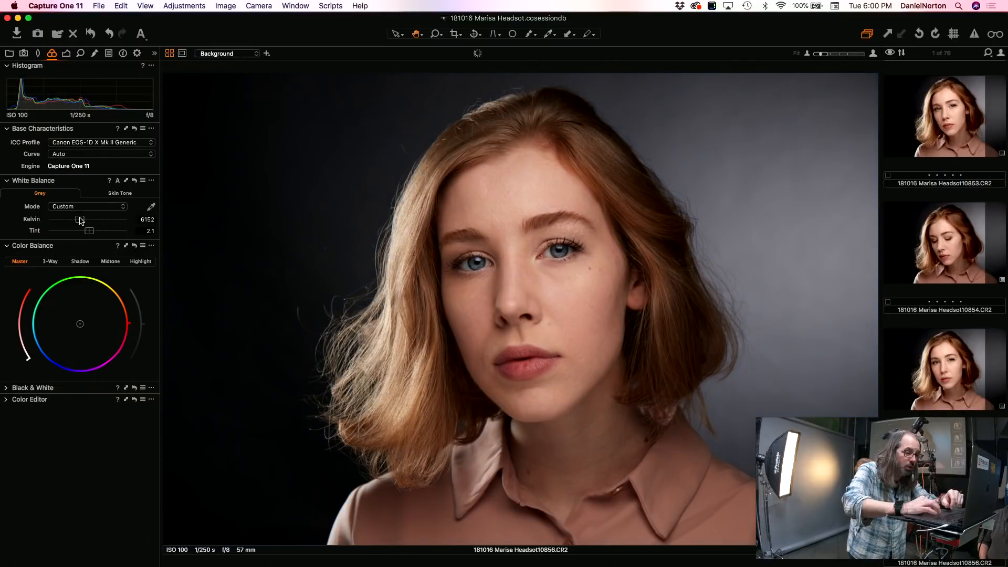
left_click_drag(88, 231, 86, 232)
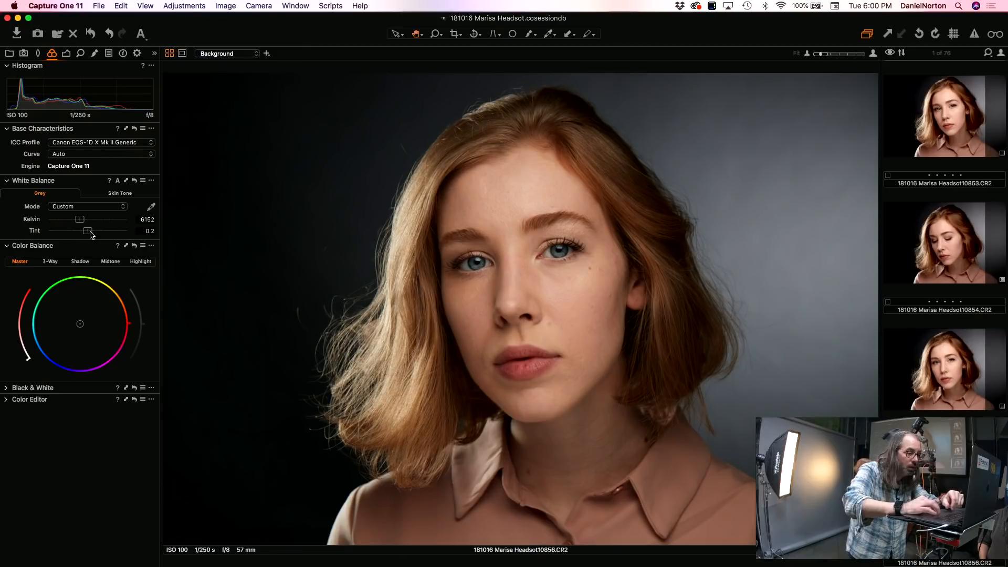
left_click(67, 53)
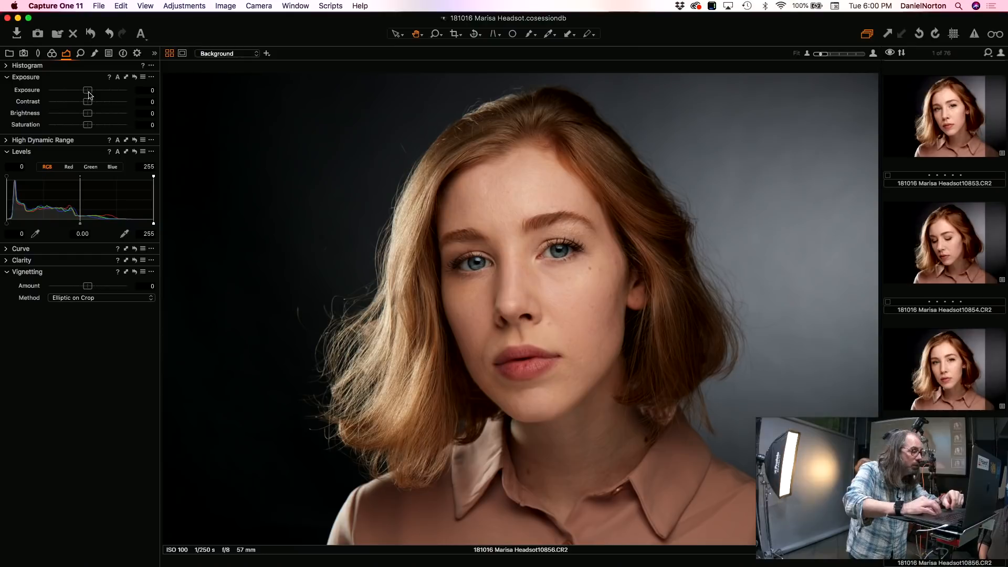
left_click_drag(89, 92, 91, 92)
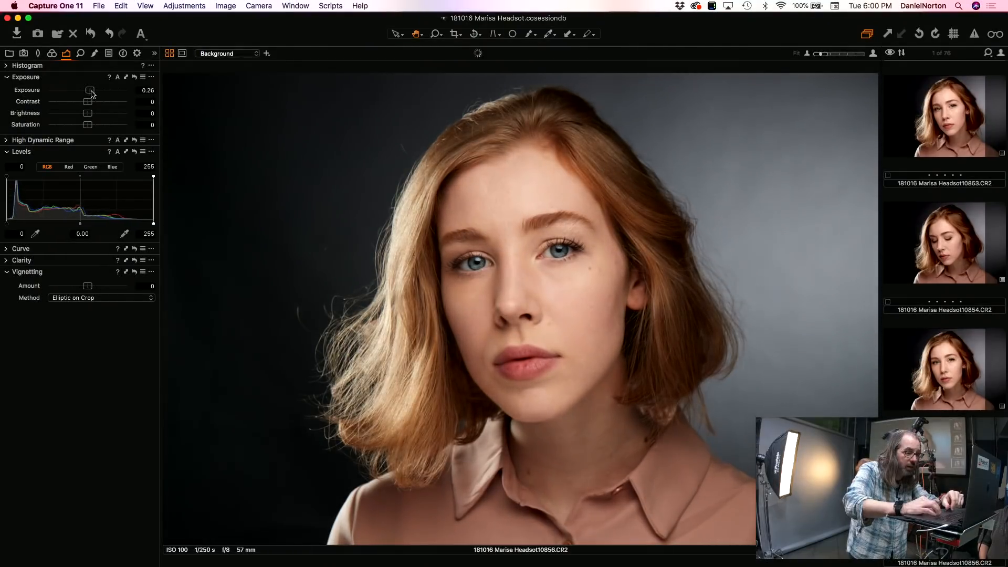
Step: Apply the kaydenceBW user style to frame 10856, and set its Levels midtone to 0.05 and output highlight to 240
left_click(183, 6)
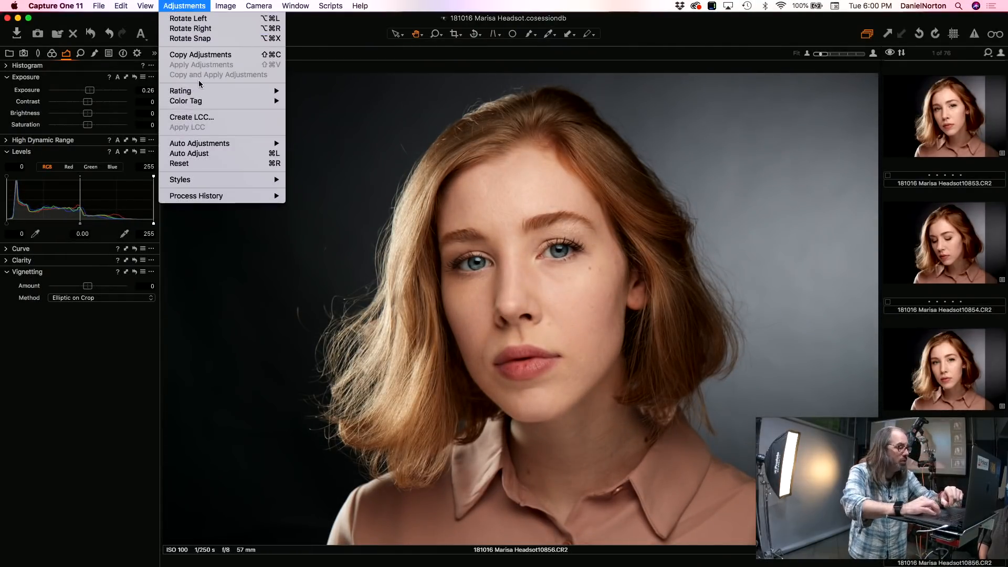
mouse_move(203, 181)
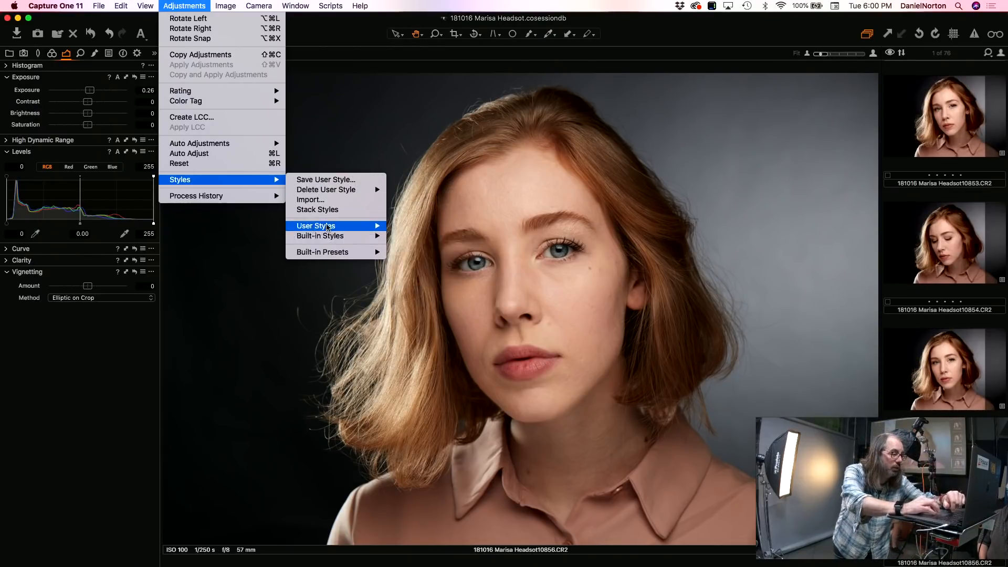
mouse_move(328, 227)
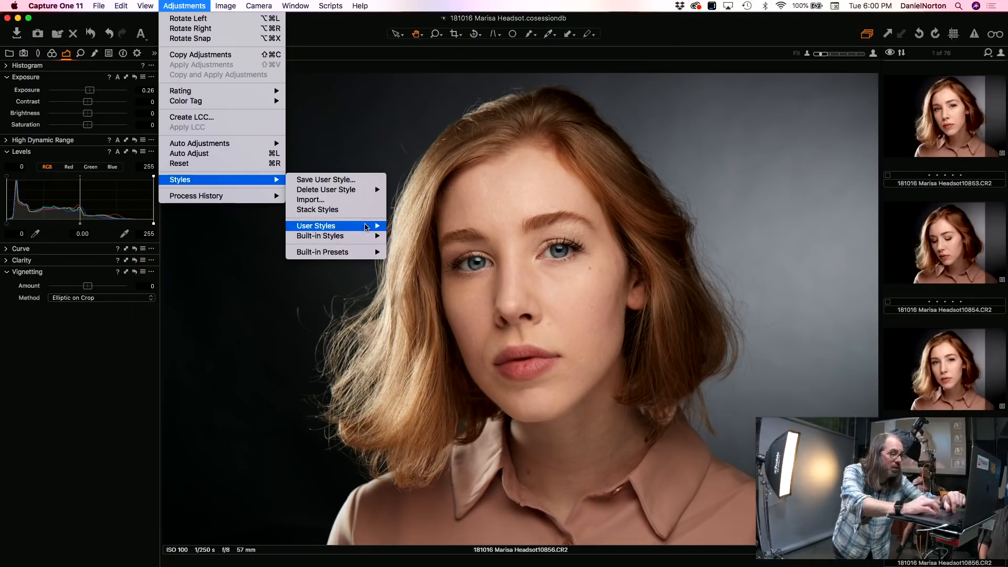
mouse_move(367, 227)
mouse_move(453, 236)
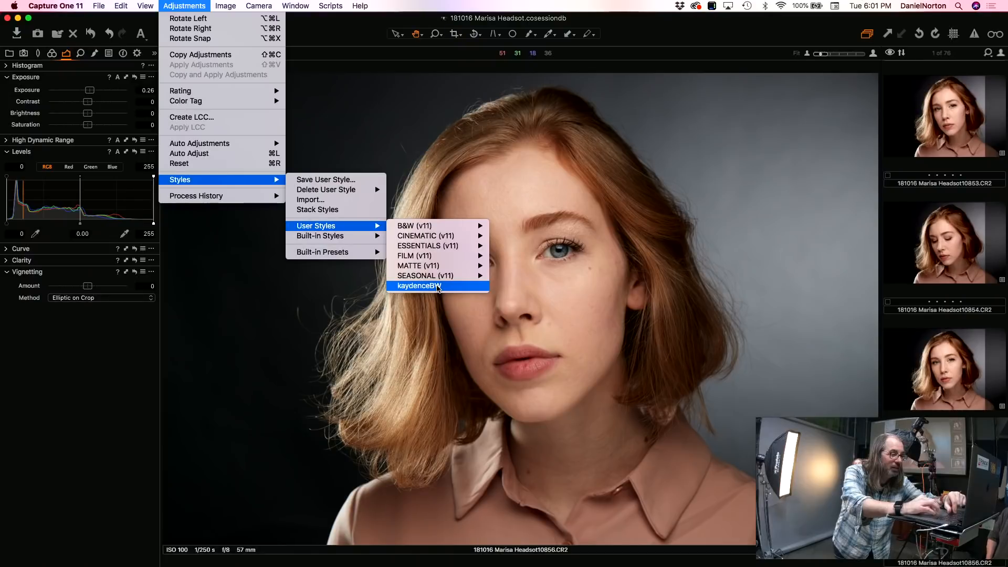
left_click(439, 287)
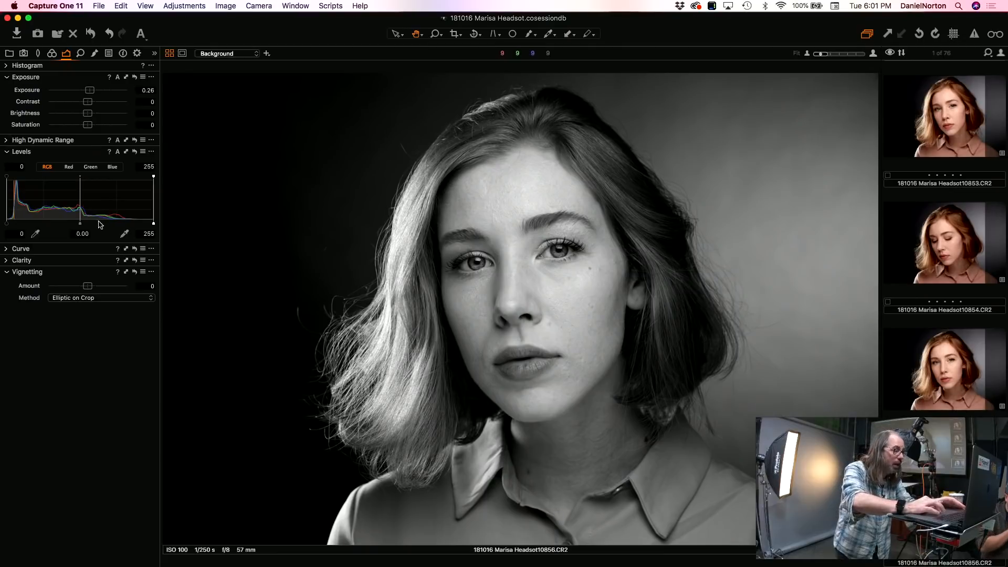
left_click_drag(81, 226, 78, 223)
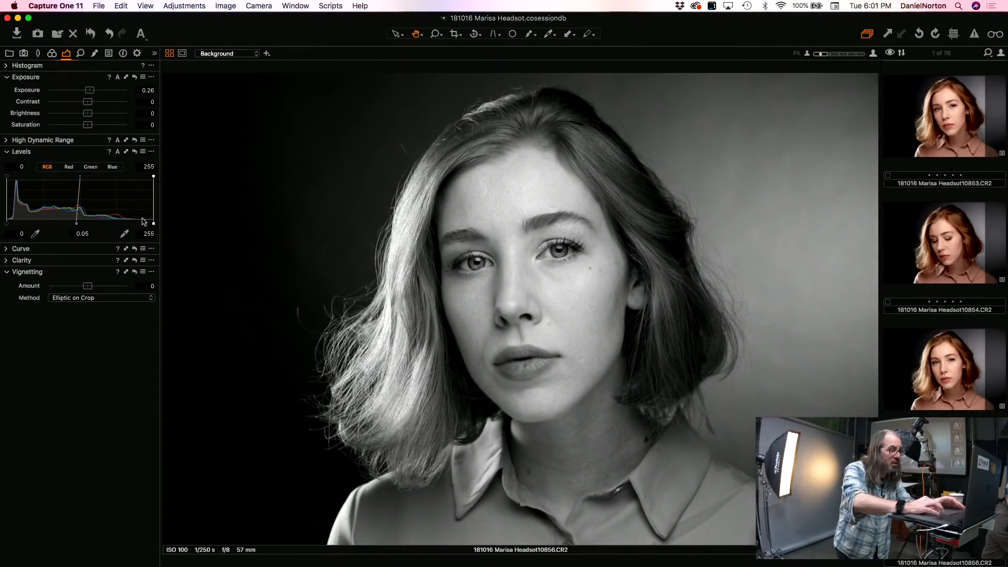
left_click_drag(153, 225, 145, 224)
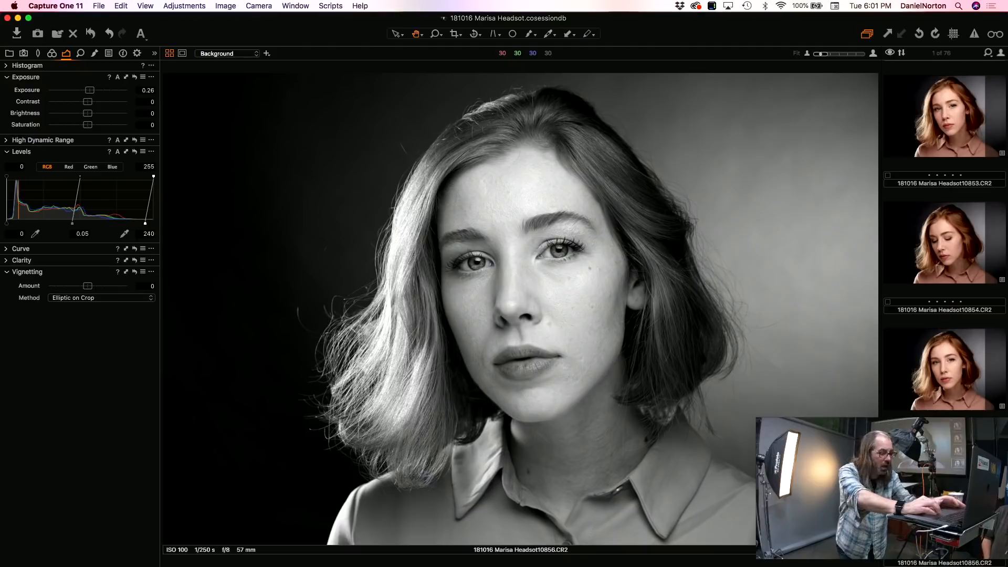
Step: Send frame 10856 to Adobe Photoshop CC 2018 for editing as an 8-bit PSD in Adobe RGB (1998) at 100% scale
right_click(944, 493)
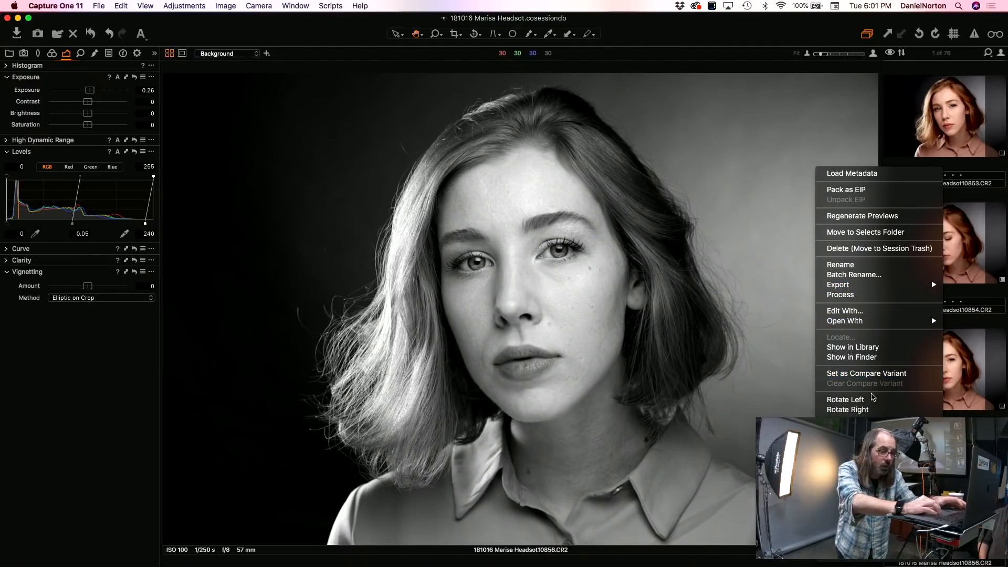
mouse_move(860, 446)
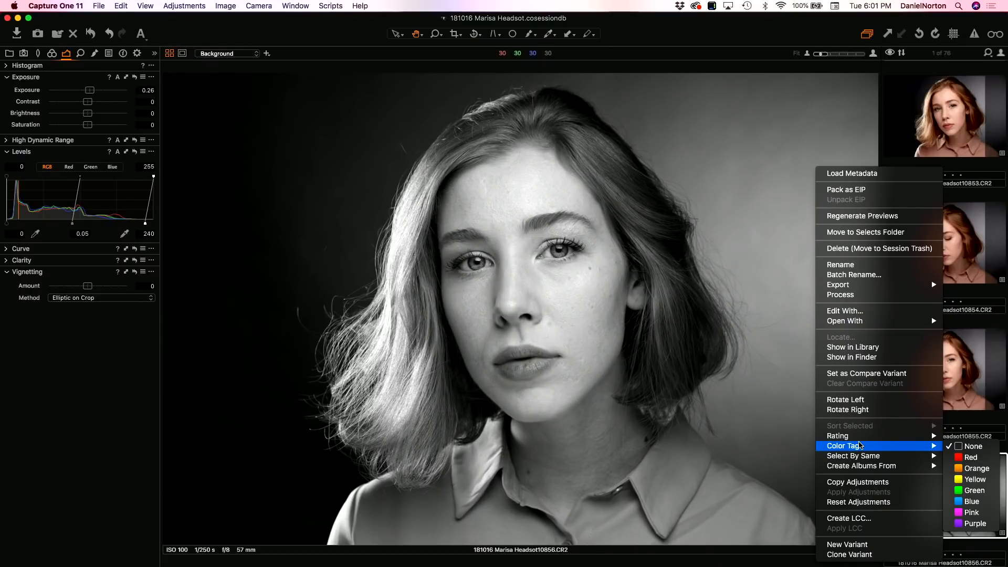
left_click(865, 311)
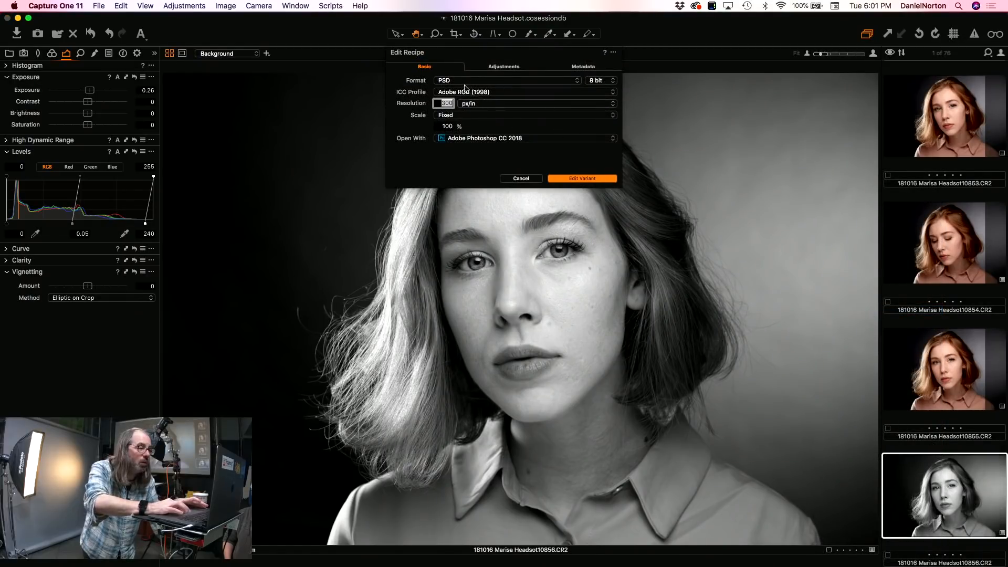
left_click(597, 179)
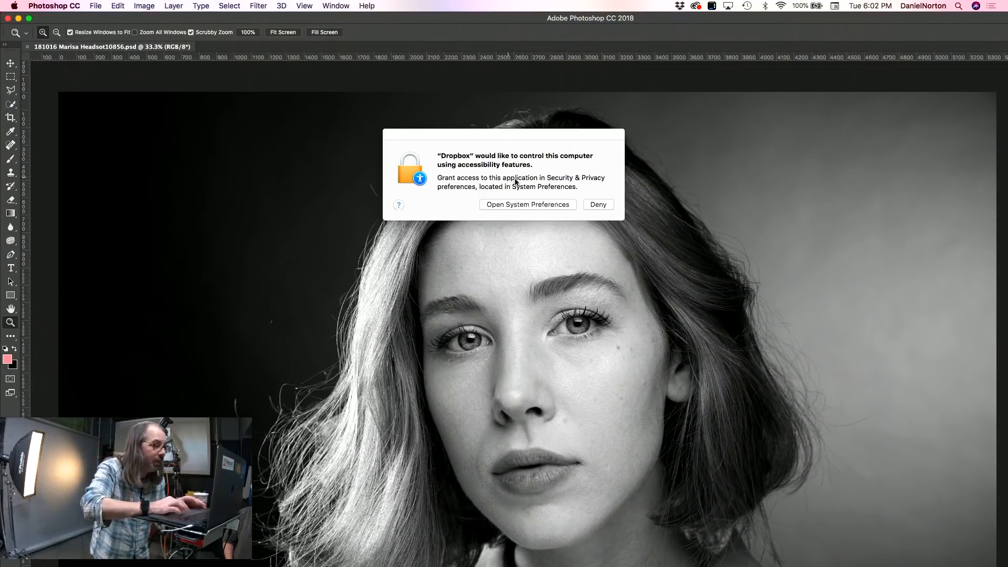
Step: Dismiss Dropbox's accessibility request without granting access, and close the 8-bit PSD in Photoshop to return to Capture One
left_click(559, 206)
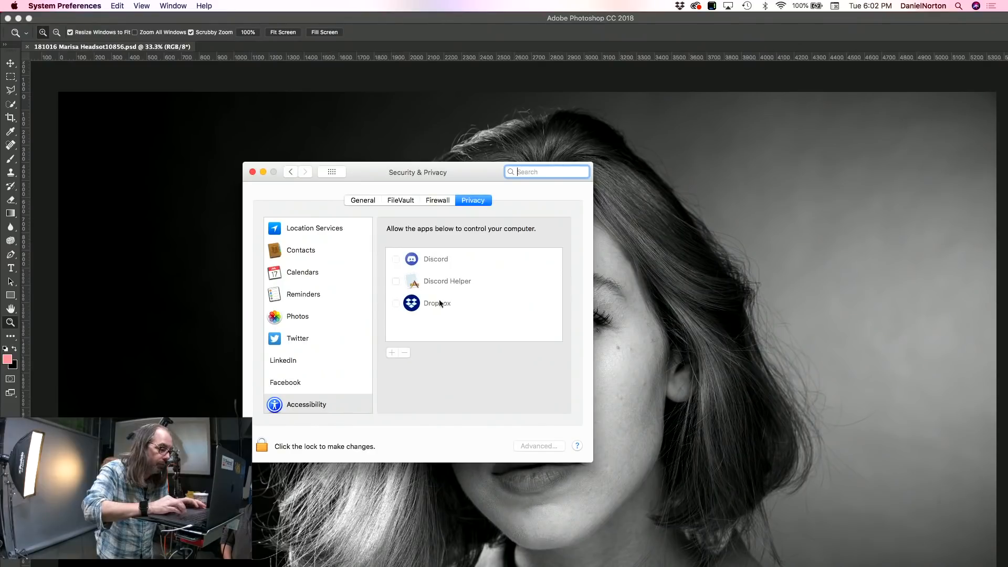
left_click(252, 172)
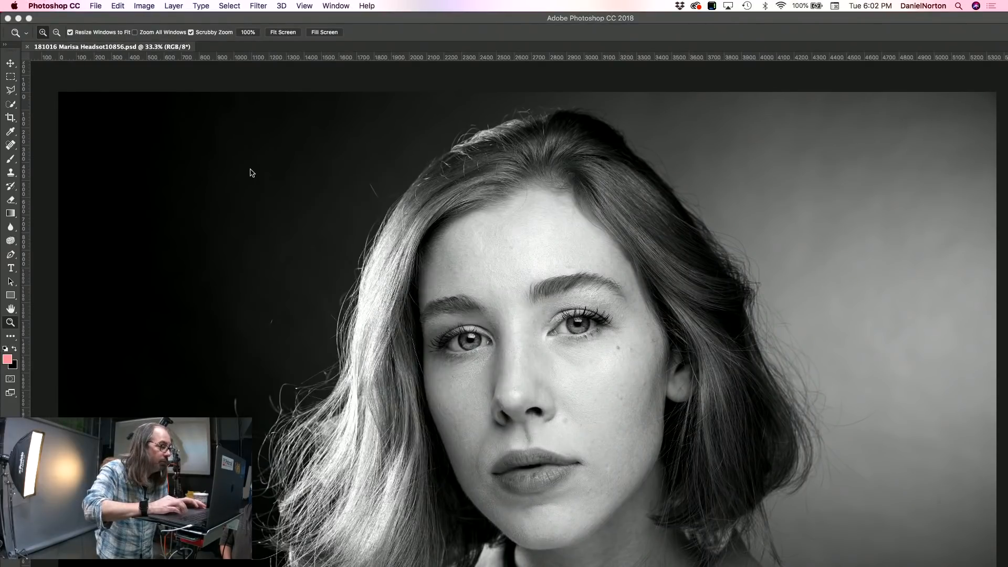
left_click(8, 19)
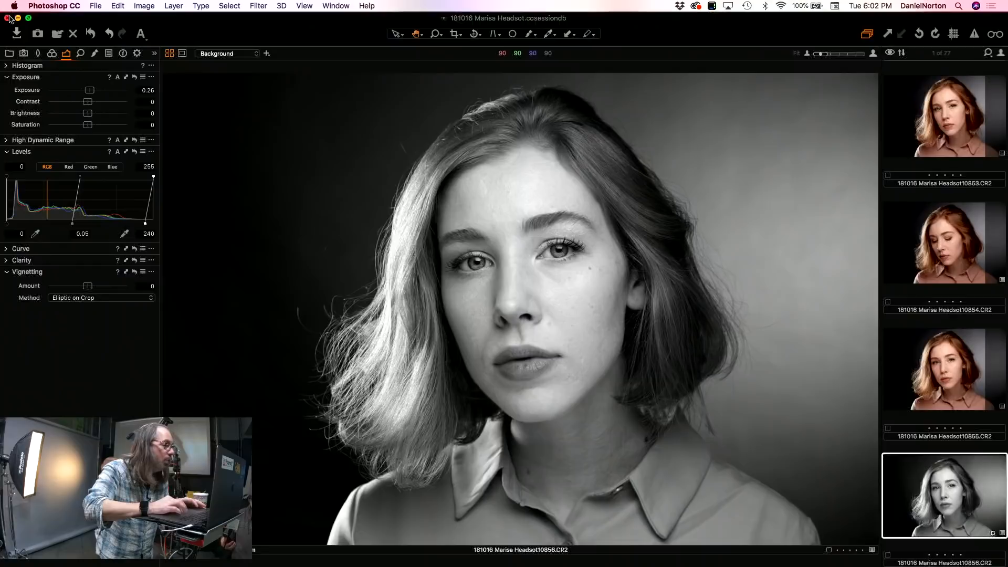
Step: Send frame 10856 to Adobe Photoshop CC 2018 for editing again, this time as a 16-bit PSD
right_click(941, 480)
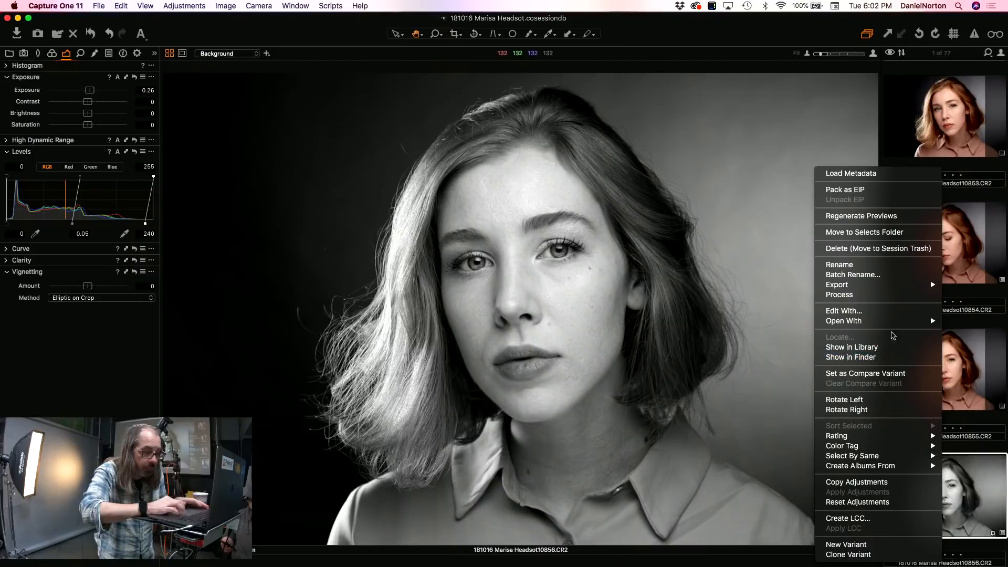
left_click(890, 314)
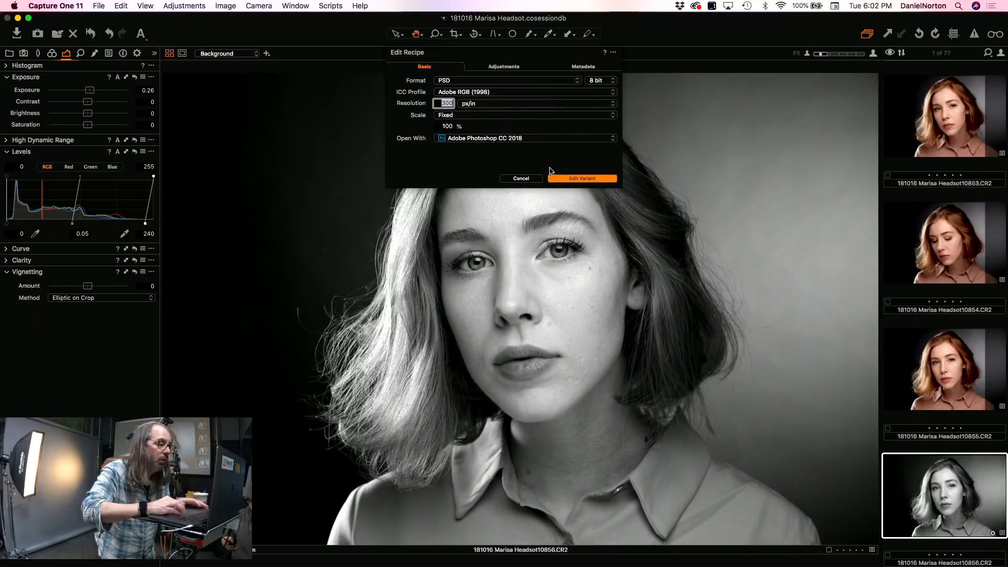
left_click(600, 82)
left_click(600, 90)
left_click(579, 179)
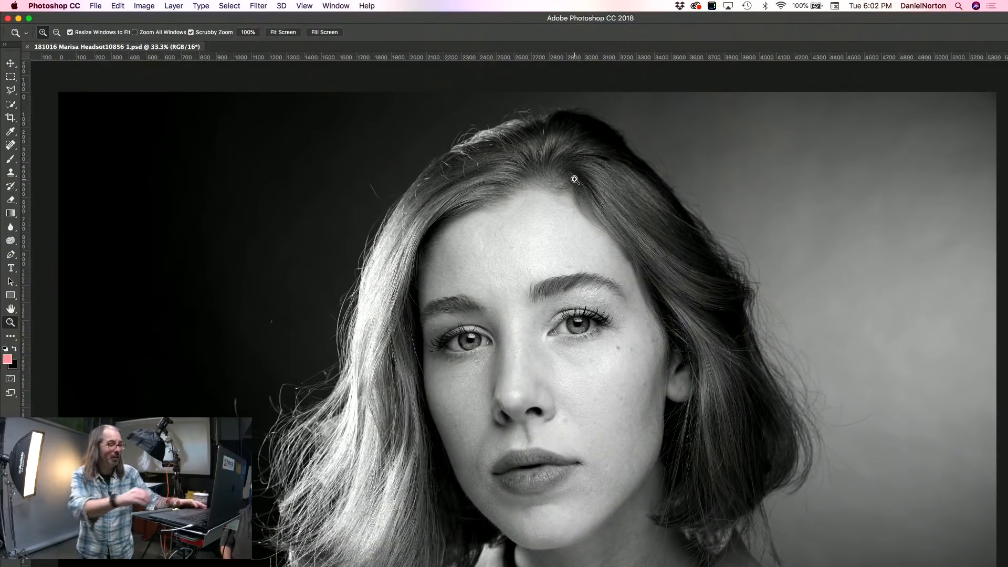
Step: Reposition and resize the Photoshop window so the 16-bit portrait and the History and Layers panels fit on screen
left_click(412, 286, "alt")
left_click(412, 285, "alt")
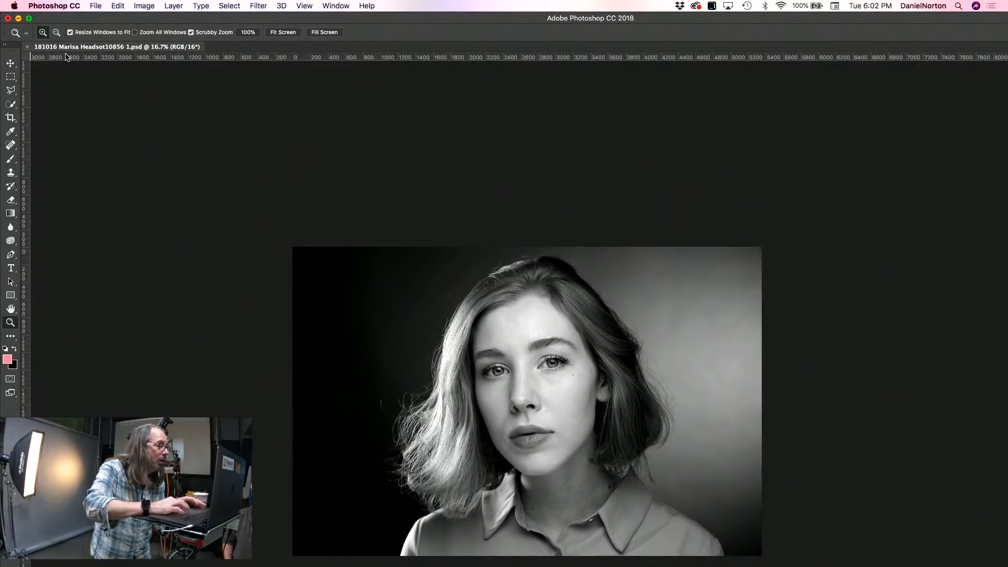
left_click_drag(1, 13, 331, 212)
left_click_drag(410, 218, 92, 20)
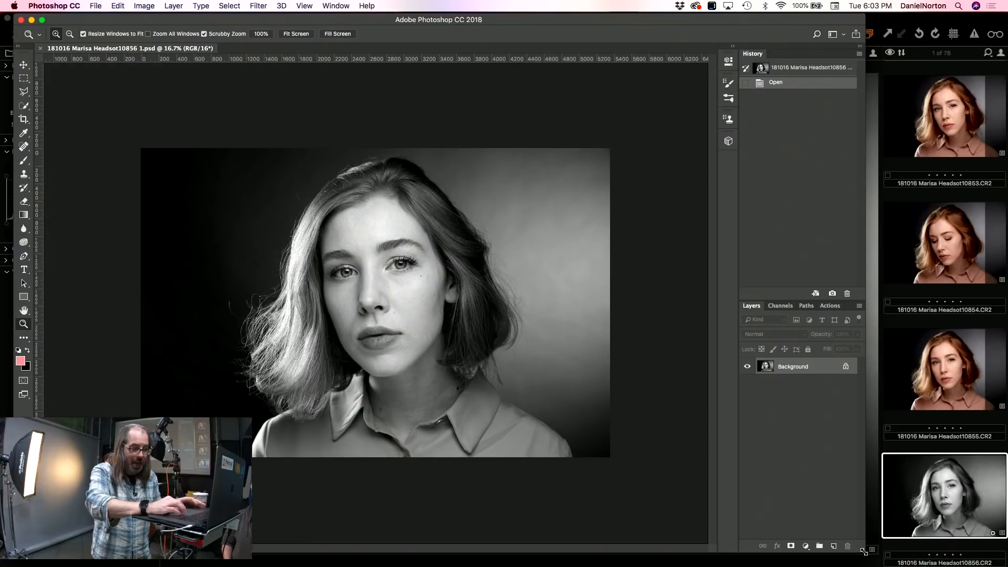
left_click_drag(863, 551, 963, 565)
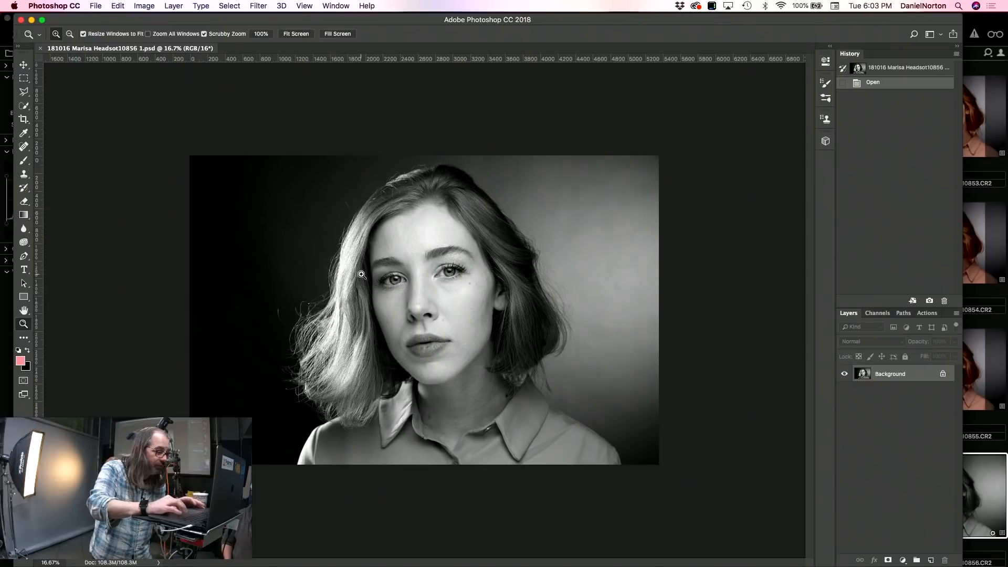
Step: Inspect the black-and-white portrait at different magnifications in Photoshop, and switch back to Capture One
left_click(423, 317)
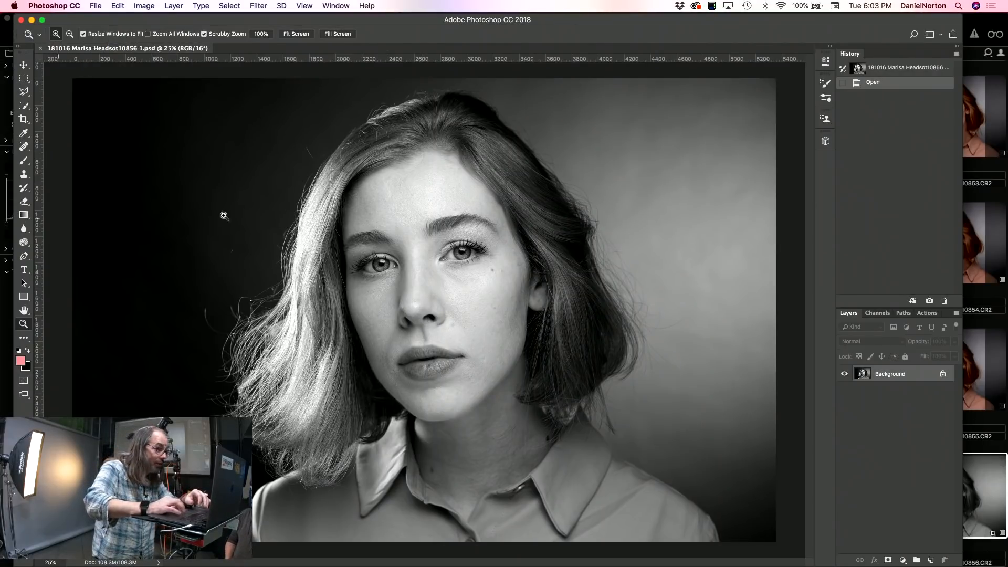
left_click(458, 259)
left_click_drag(458, 258, 457, 258)
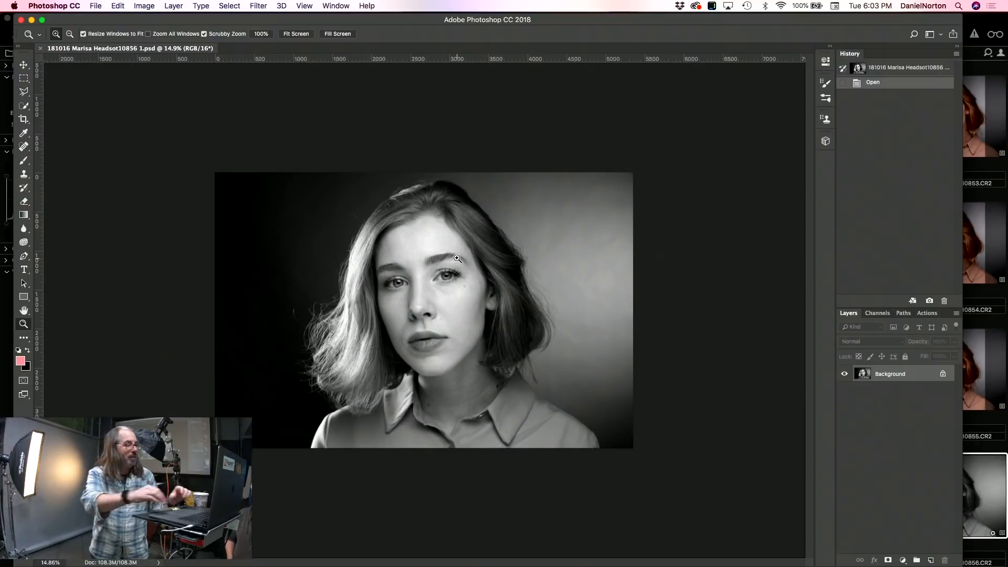
key("super+Tab")
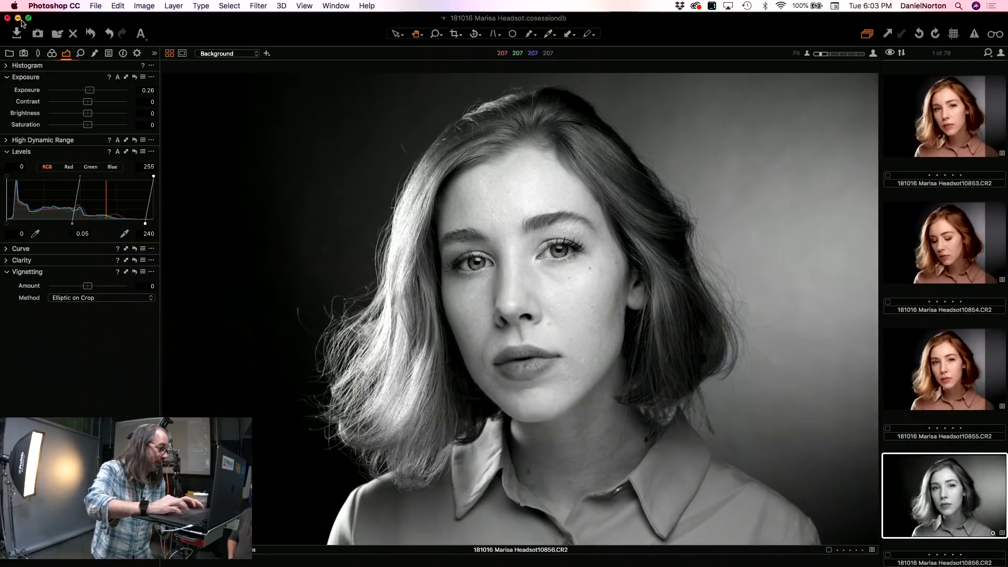
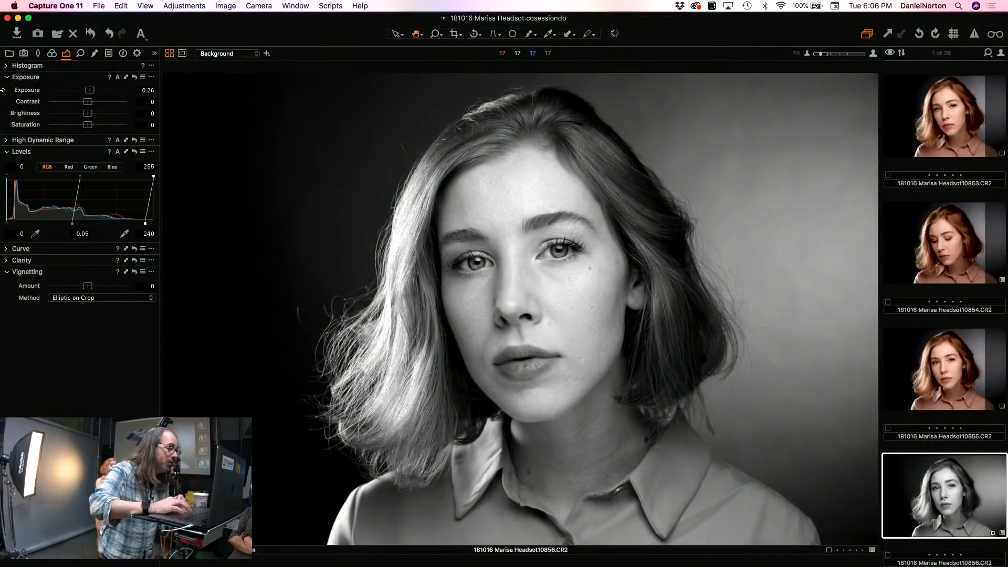
Step: Show the capture tools, view the incoming portraits in full screen during shooting, and return to the normal window
left_click(24, 55)
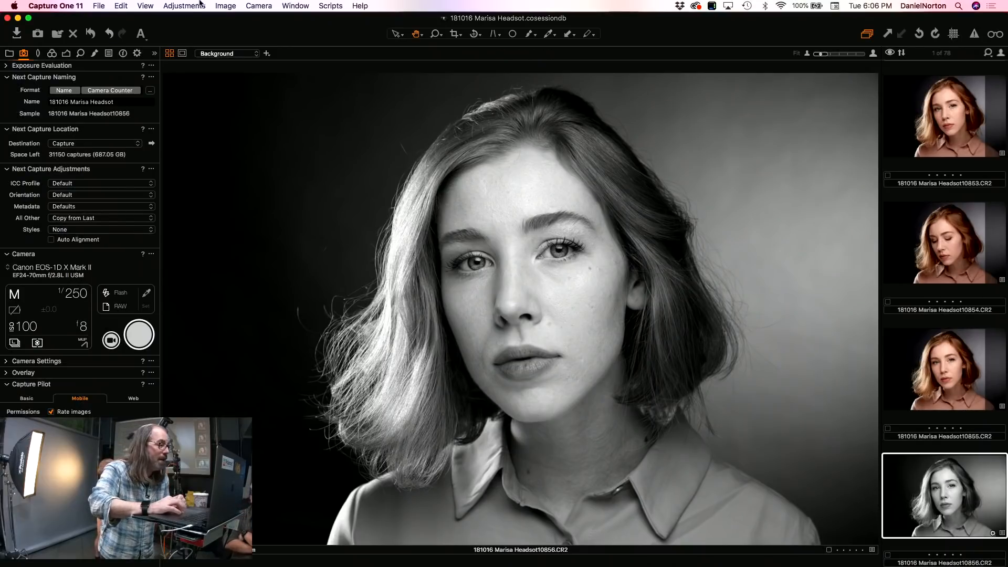
left_click(146, 6)
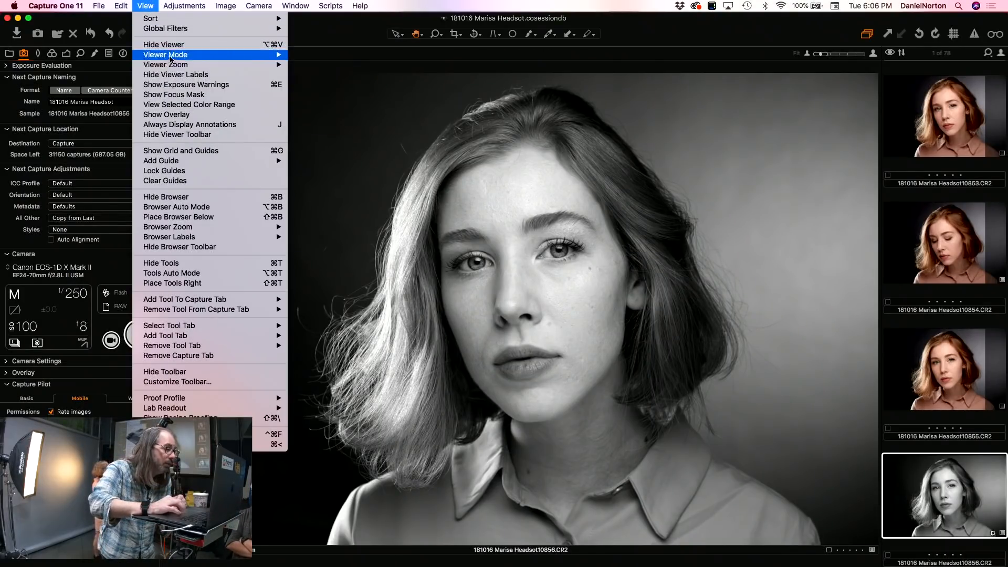
mouse_move(170, 57)
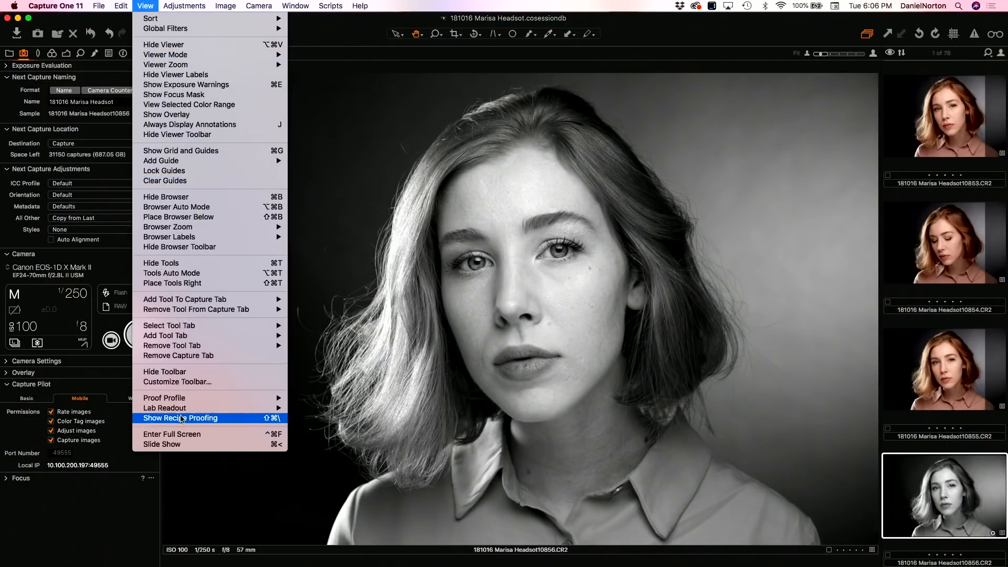
left_click(181, 434)
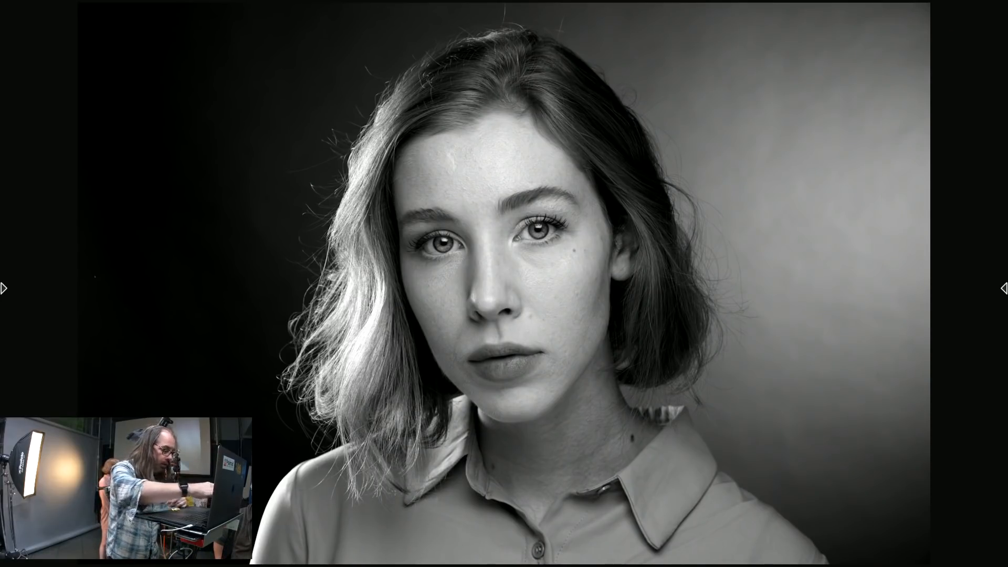
key("Escape")
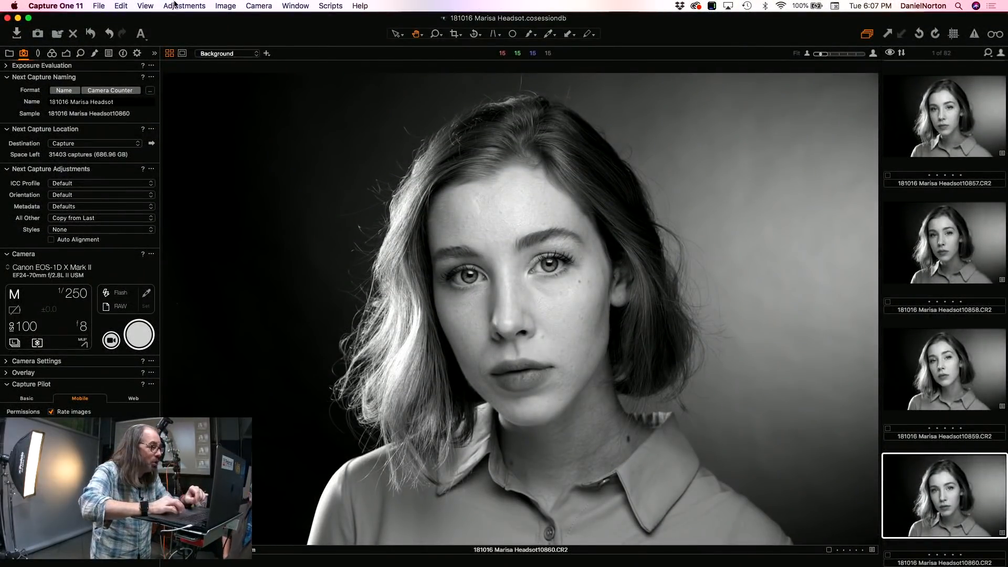
Step: Set the next capture's All Other adjustments to Defaults for a test frame, and set them back to Copy from Last
left_click(81, 218)
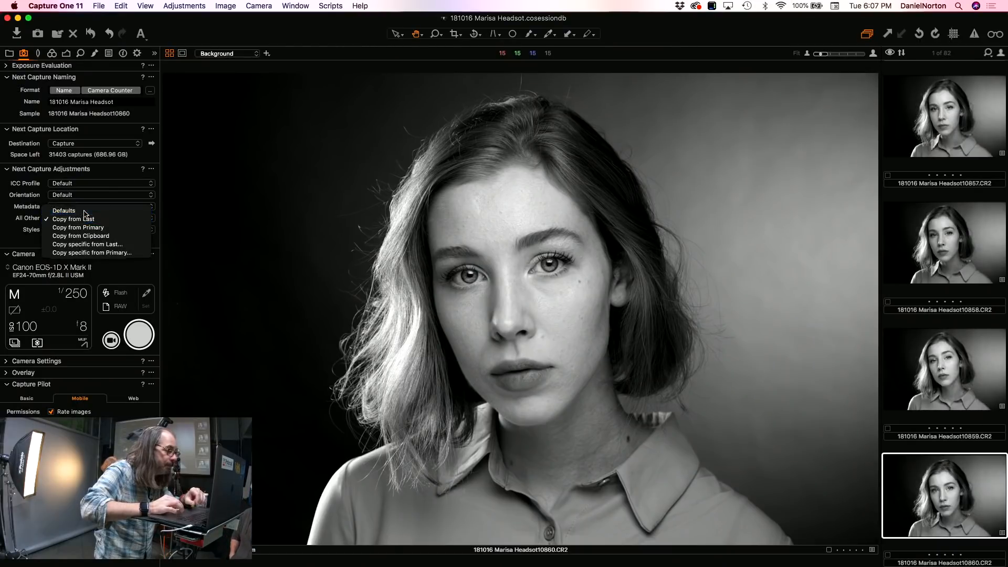
left_click(84, 212)
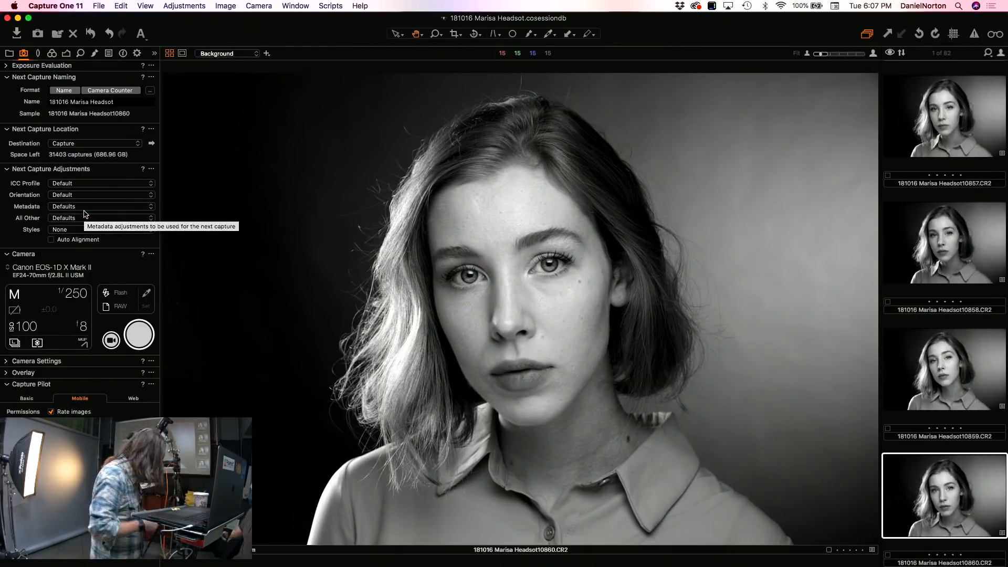
left_click(138, 346)
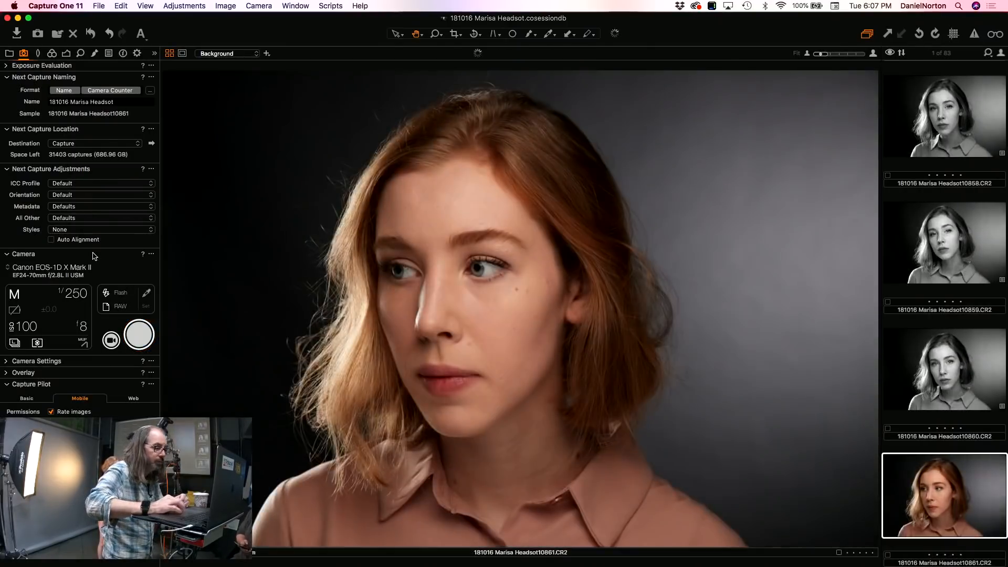
left_click(77, 218)
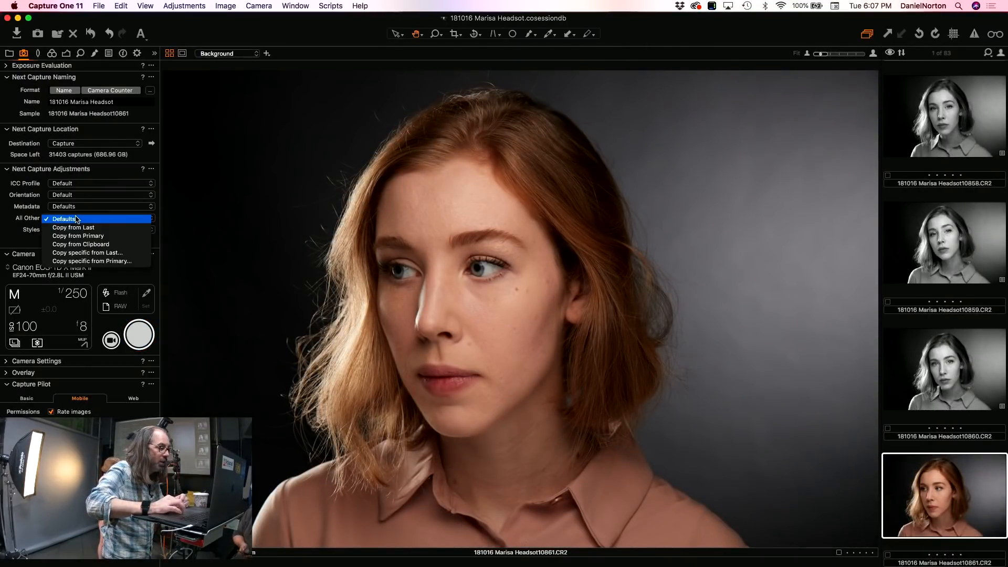
left_click(78, 228)
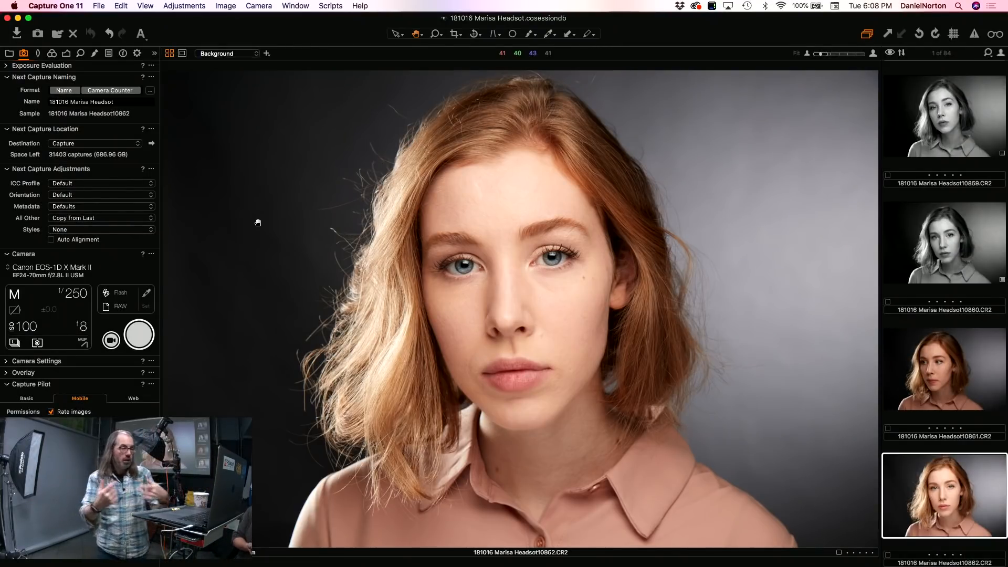
Step: Apply a black-and-white style to frame 10862
left_click(194, 6)
mouse_move(268, 179)
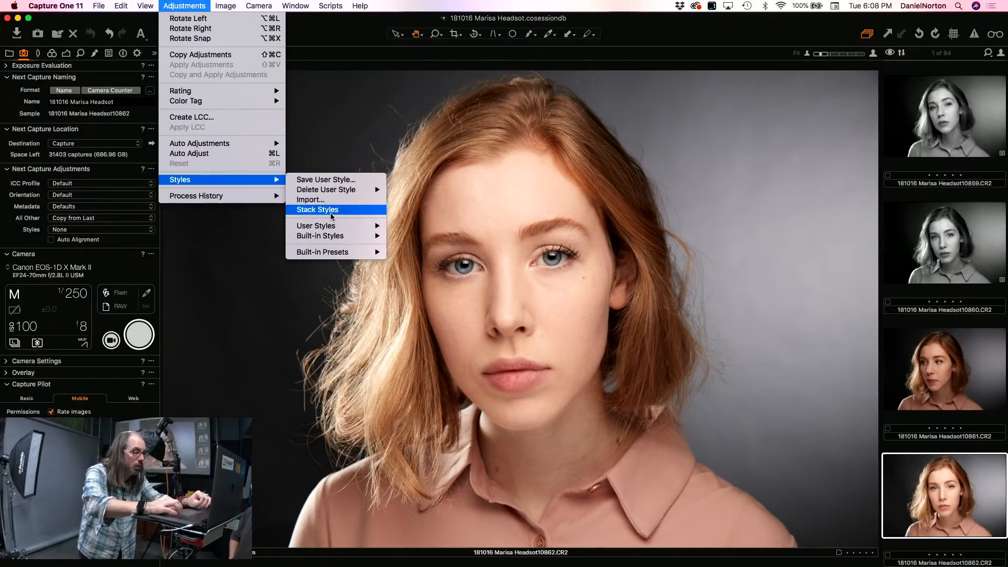
mouse_move(332, 230)
left_click(425, 286)
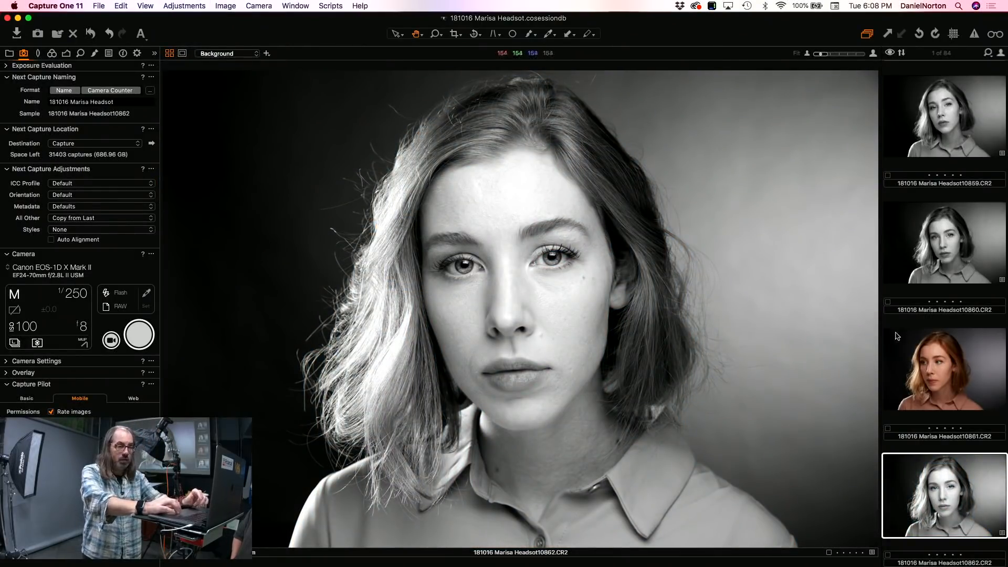
Step: Compare black-and-white frames 10860 and 10862 together, examining the faces and skin tones at higher magnification
left_click(944, 257, "super")
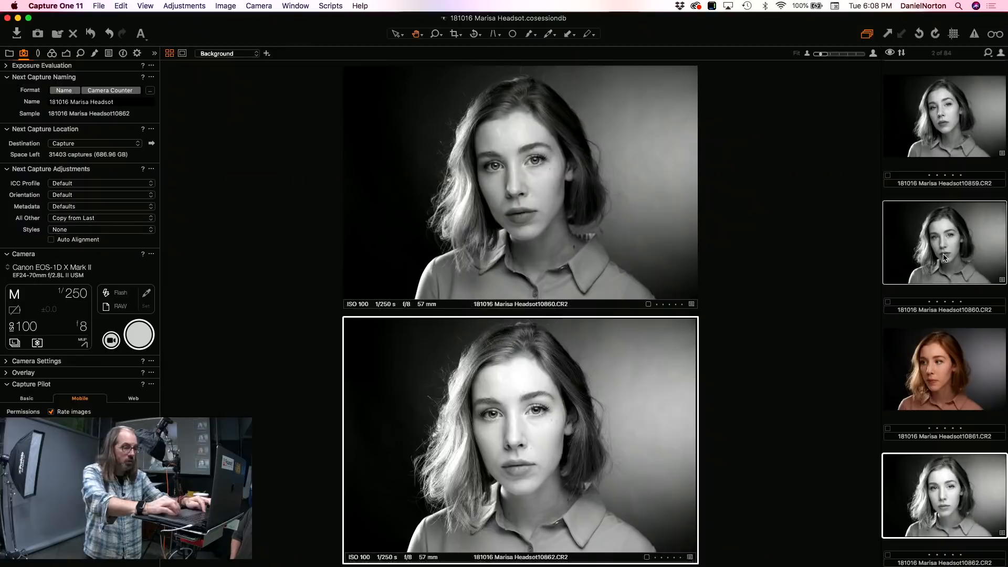
left_click(521, 170)
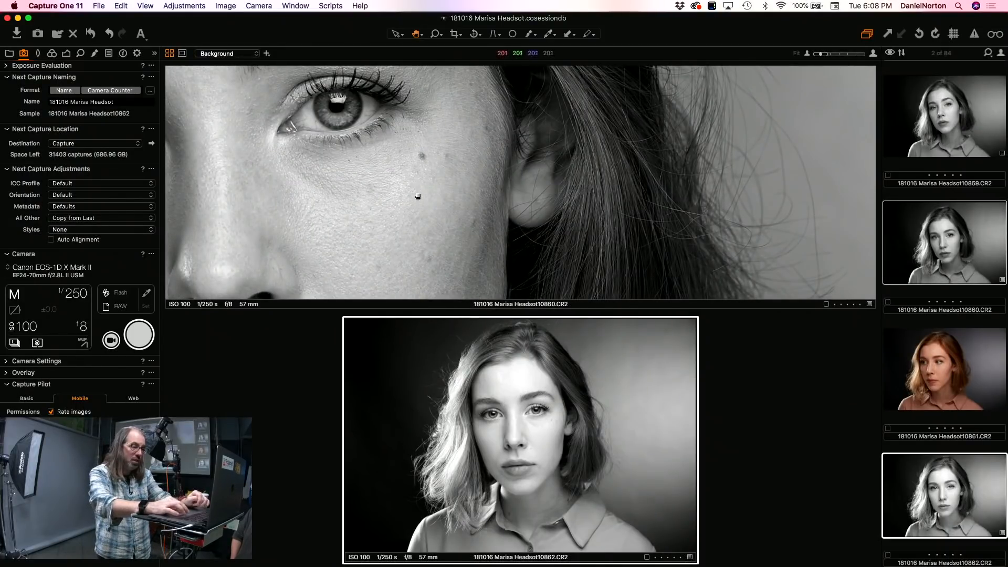
left_click(417, 227)
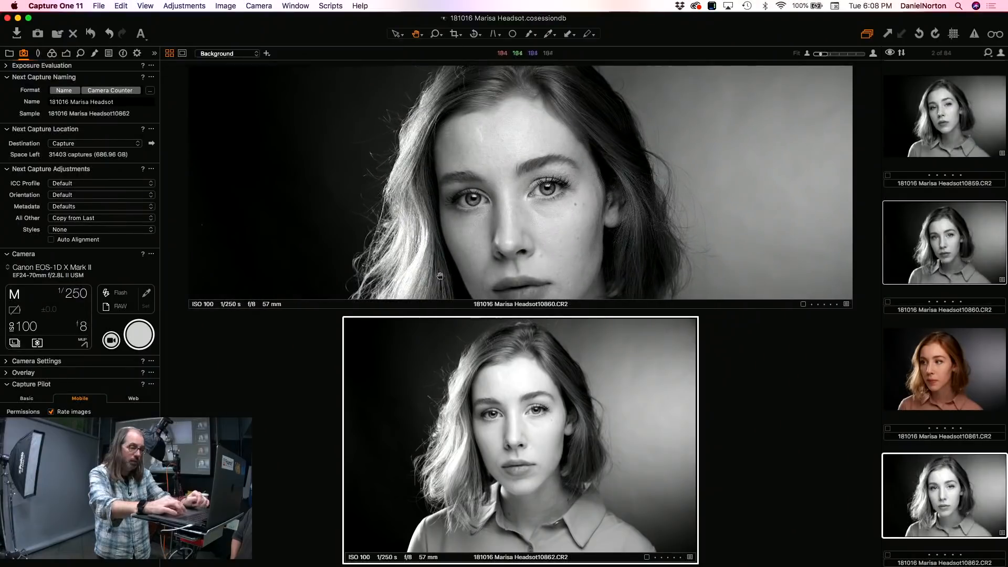
scroll(533, 464, "up", 2)
left_click_drag(465, 410, 596, 480)
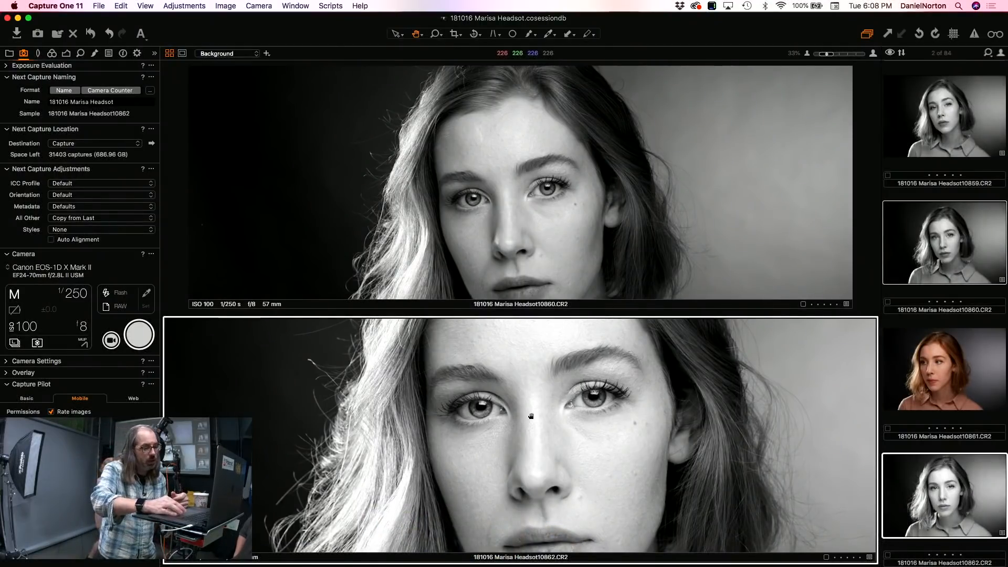
scroll(531, 416, "down", 5)
scroll(524, 206, "down", 5)
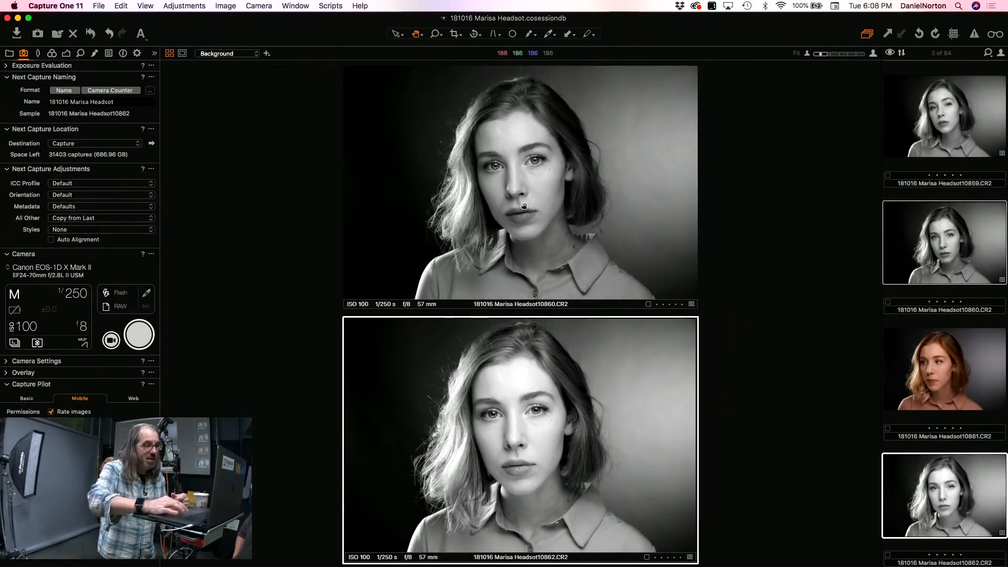
Step: Reset all adjustments on frames 10860 and 10862, and view frames 10861 and 10862 individually
left_click(185, 6)
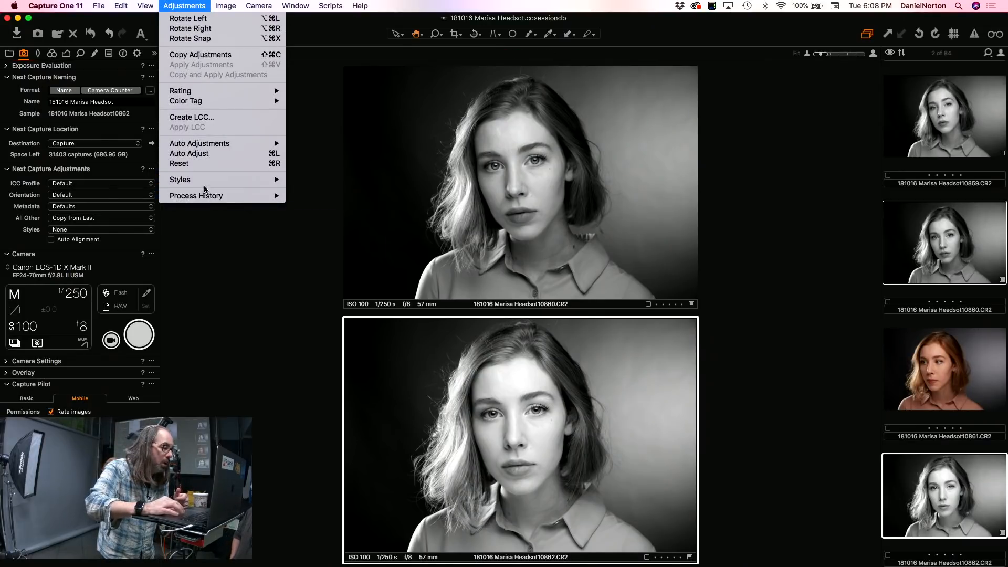
left_click(209, 166)
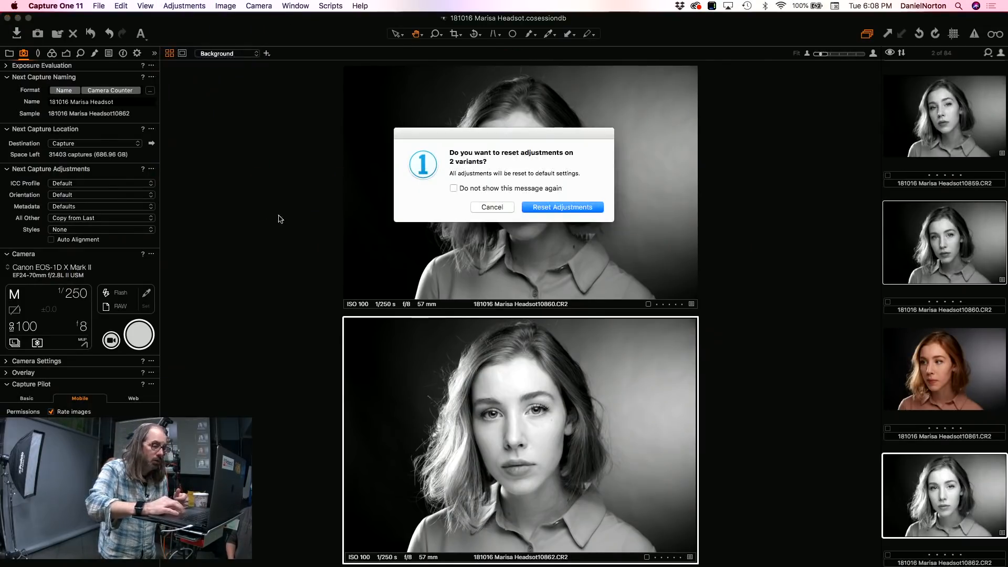
left_click(549, 206)
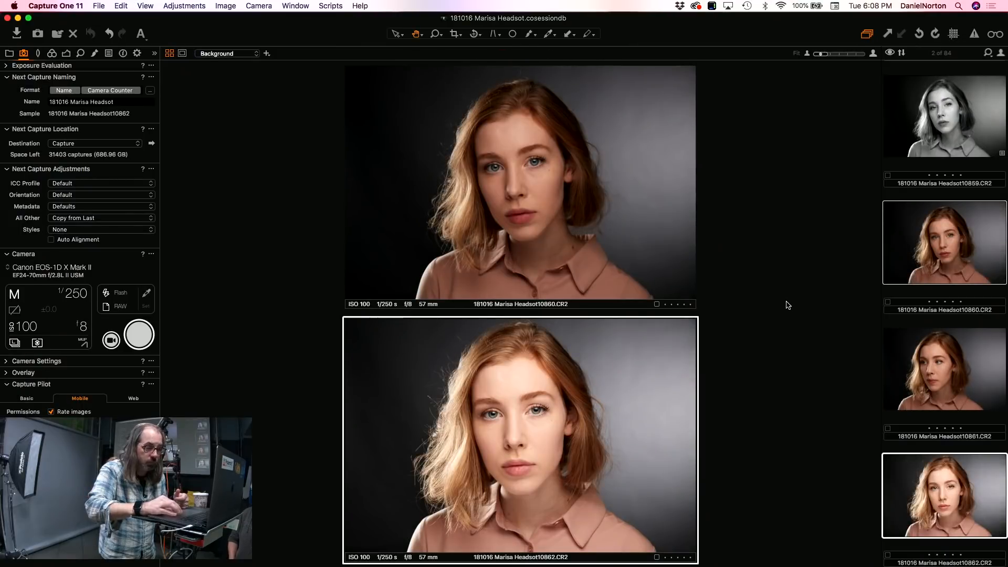
left_click(964, 379)
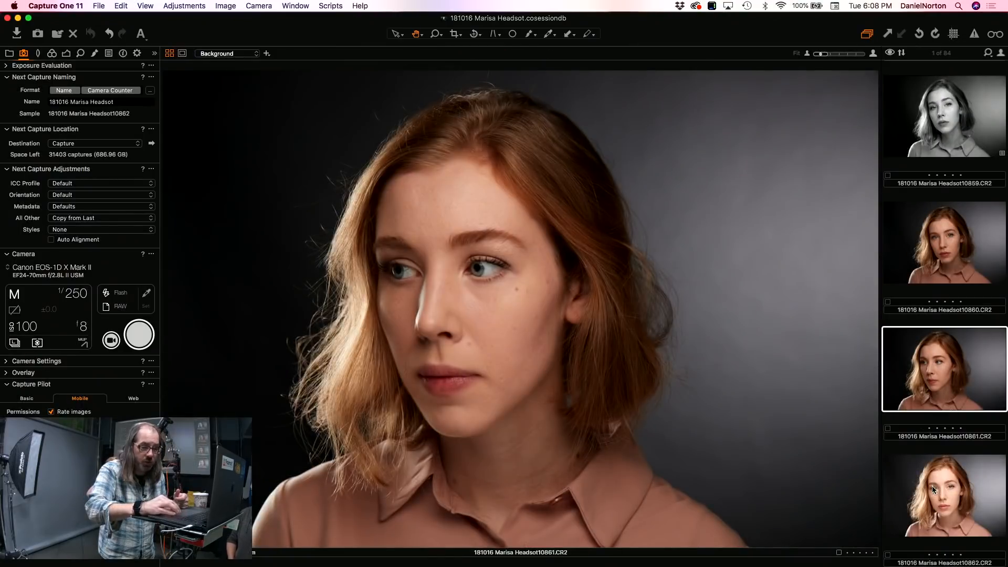
left_click(932, 486)
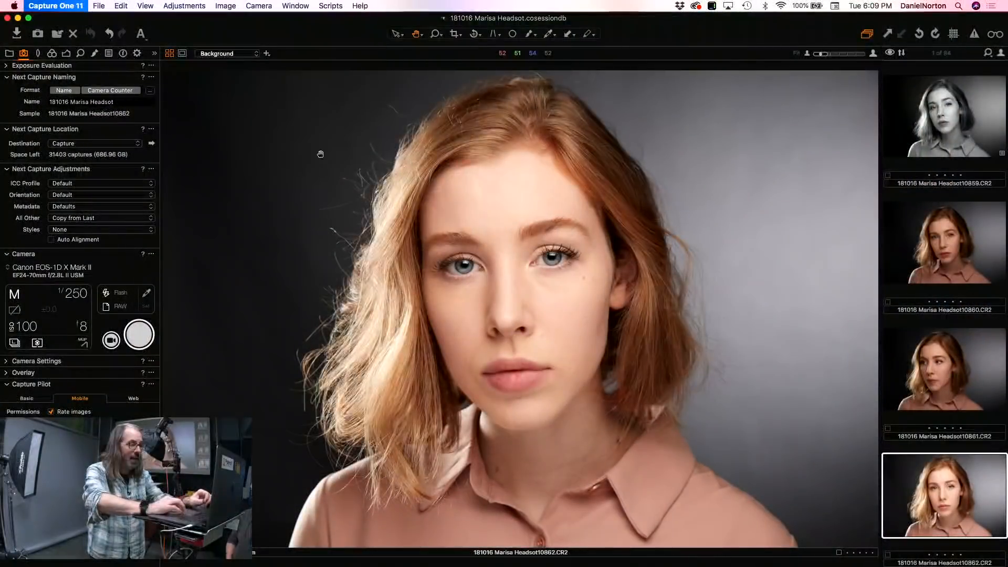
Step: Hide Capture One, switch to Lightroom Classic, and open the settings for starting a tethered capture
key("super+h")
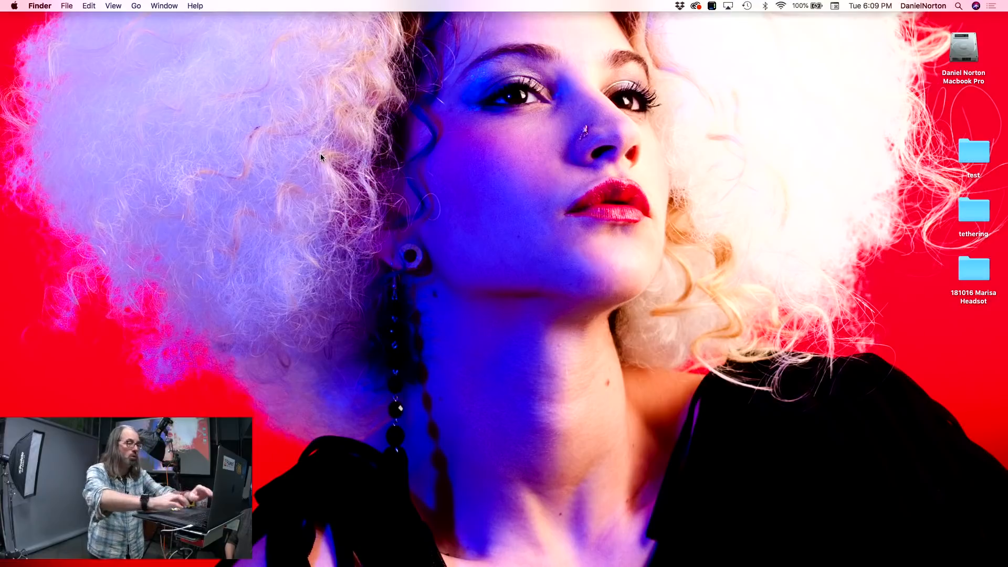
mouse_move(239, 563)
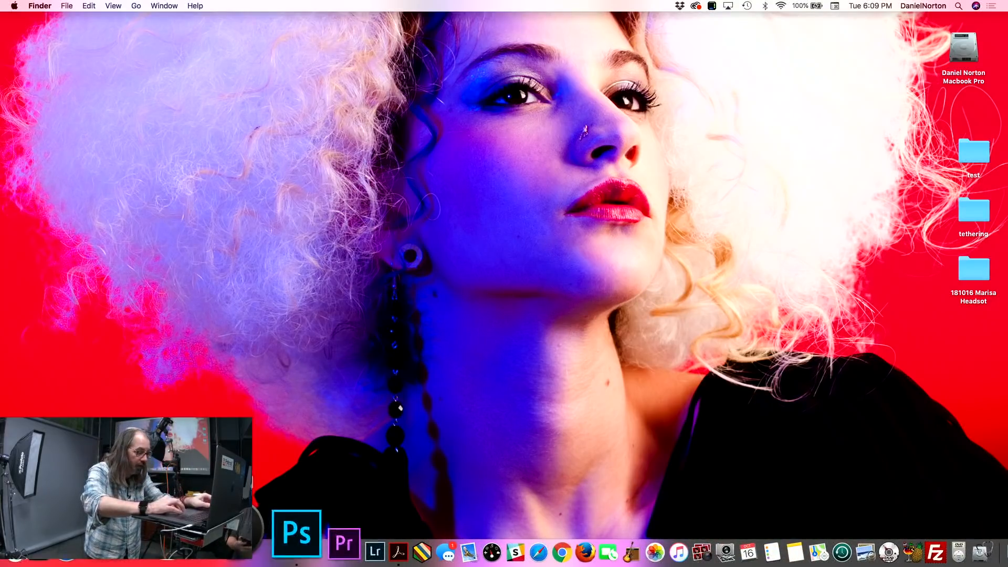
left_click(290, 532)
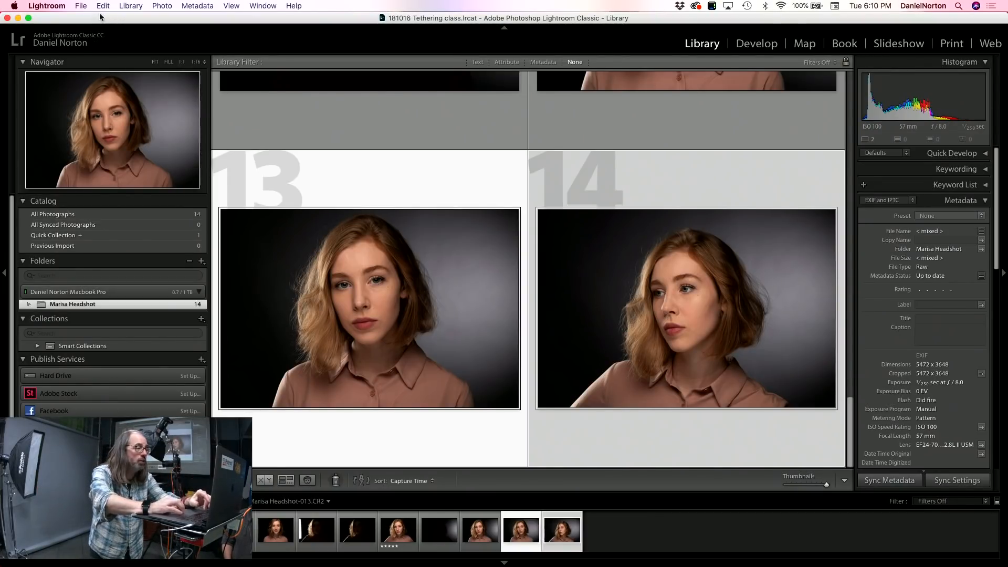
left_click(82, 6)
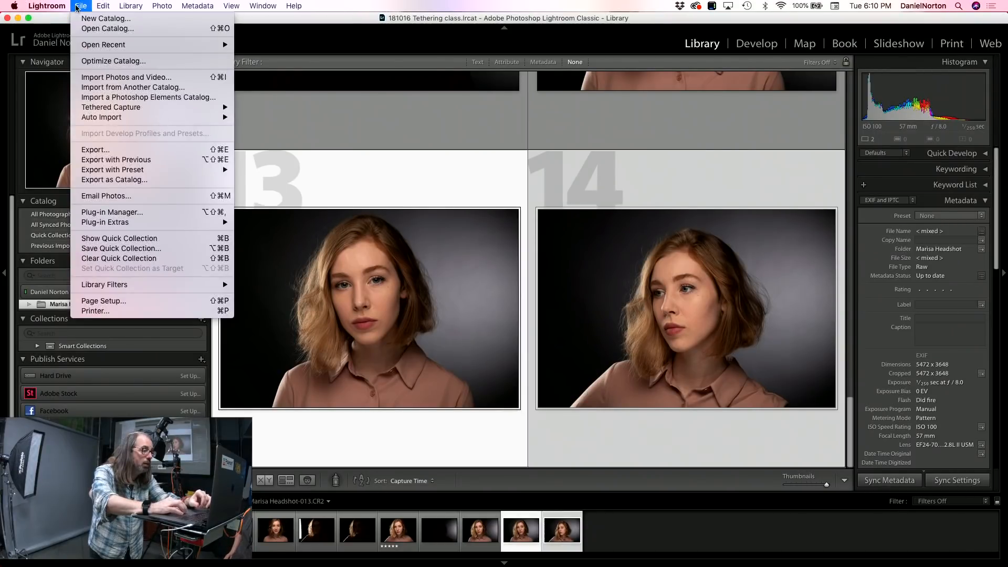
mouse_move(107, 109)
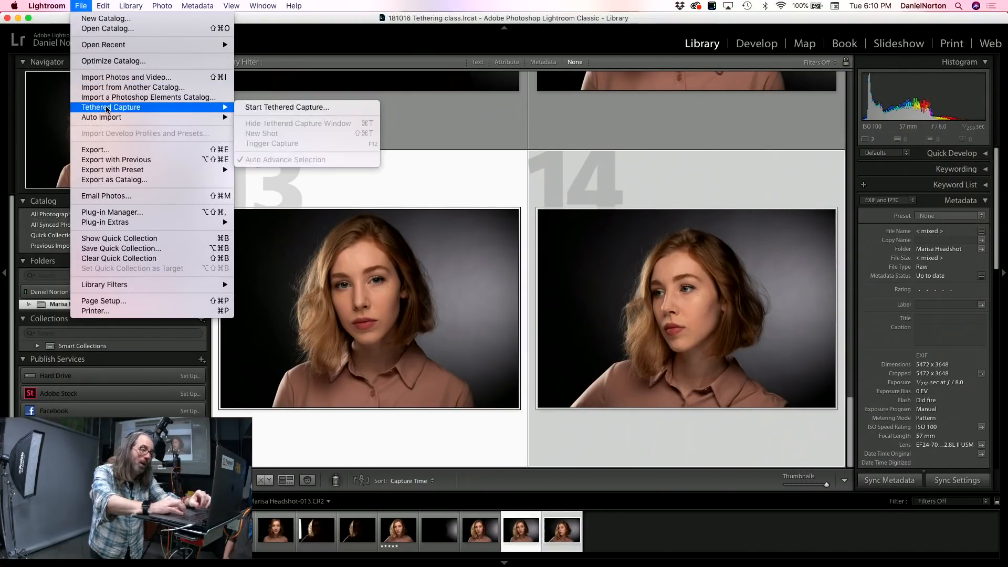
left_click(261, 107)
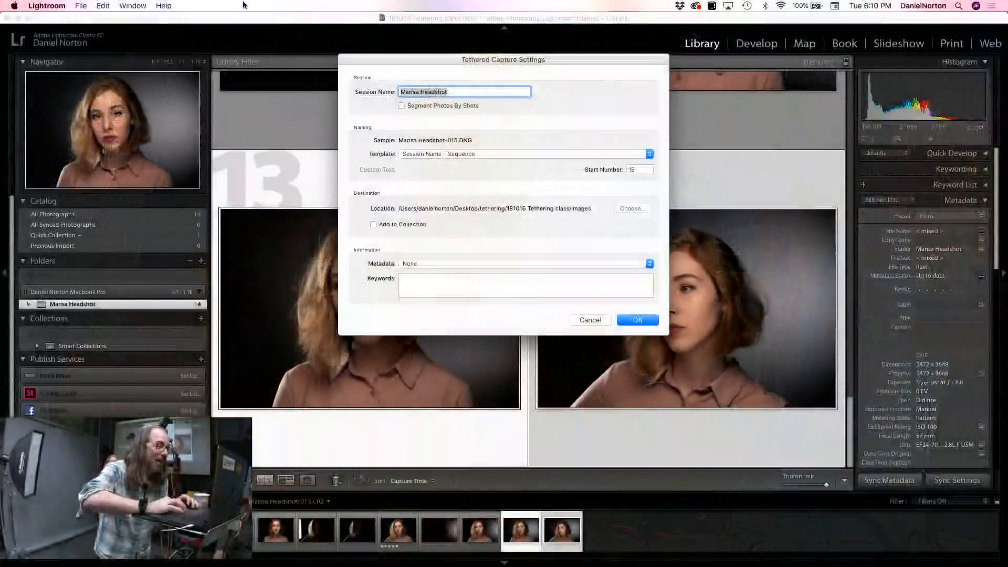
Step: Try adding "br\ght" to the end of the tethered session name, and remove the addition
left_click(449, 90)
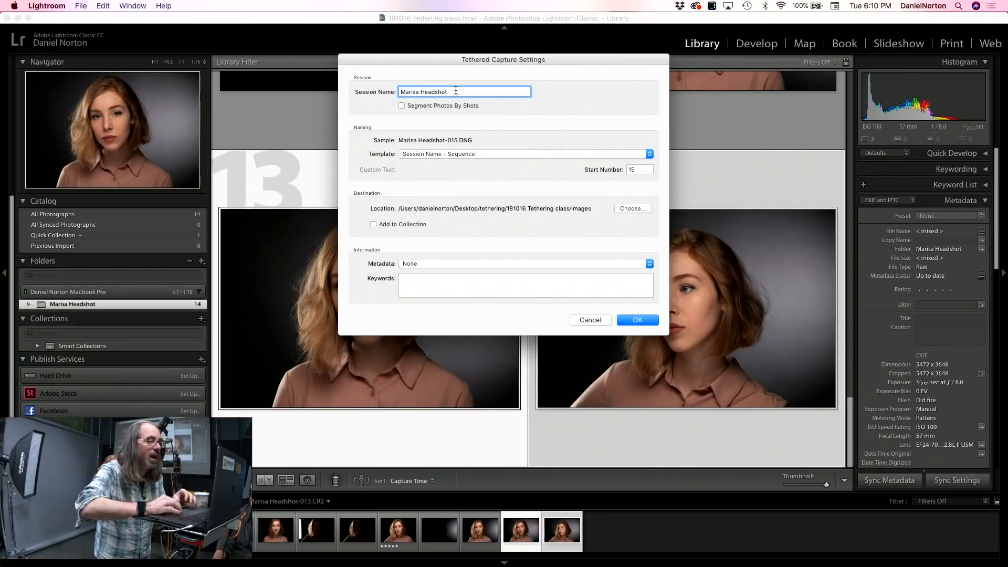
type("bri")
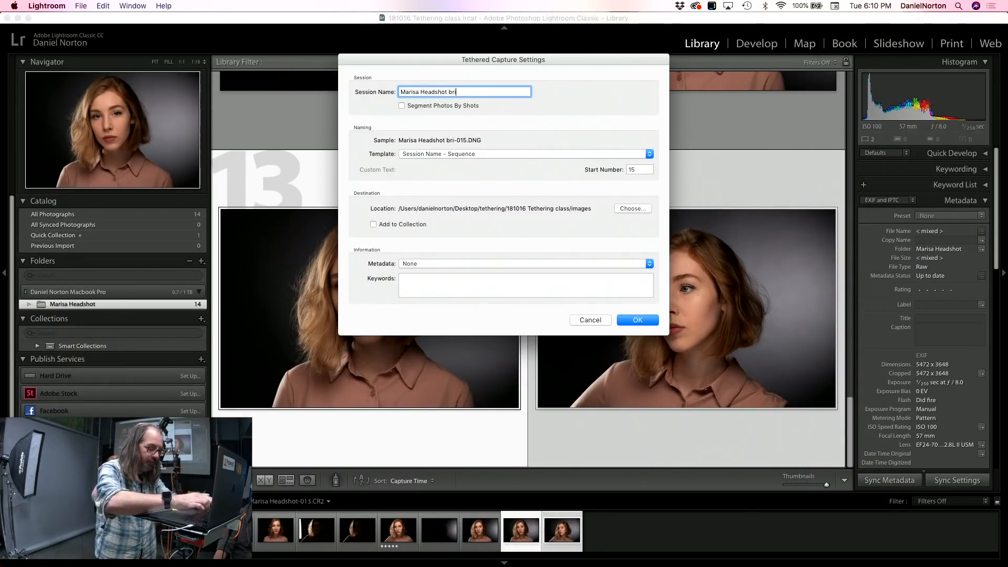
type("h")
key("BackSpace")
key("BackSpace")
type("\\ght")
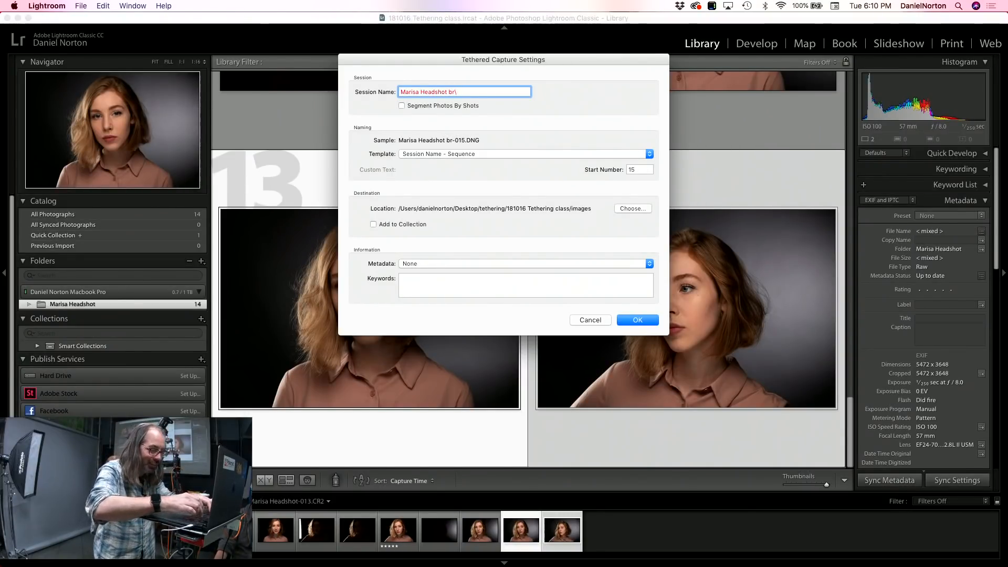
left_click(484, 98)
left_click(558, 153)
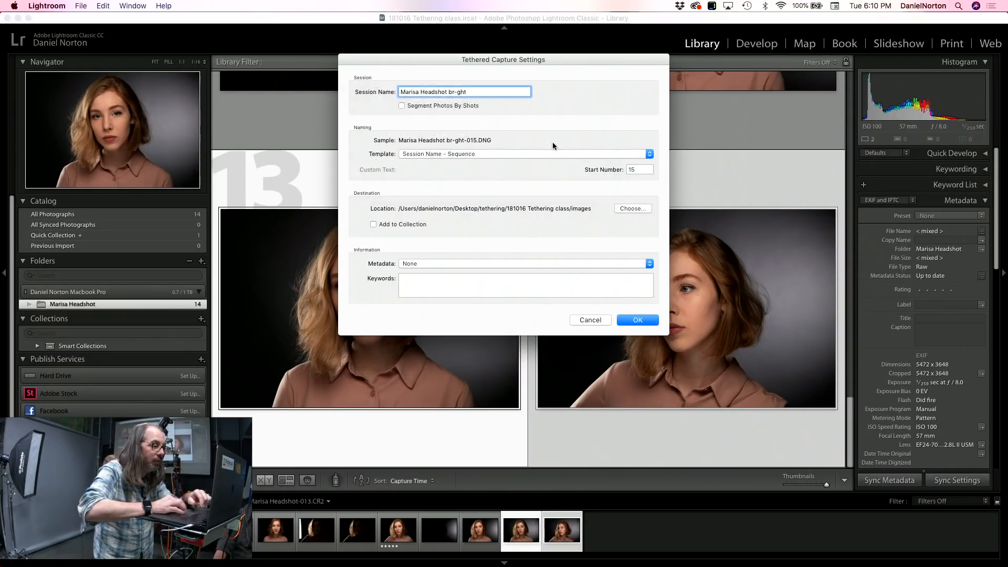
key("BackSpace")
key("BackSpace")
key("BackSpace")
key("BackSpace")
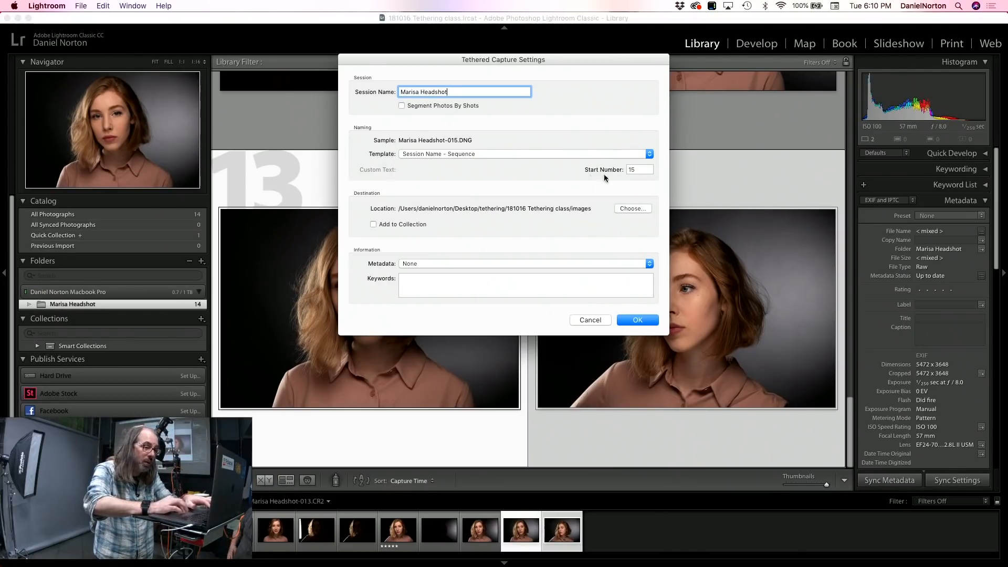
Step: Choose the images folder as the destination for the tethered captures and start the session
left_click(632, 208)
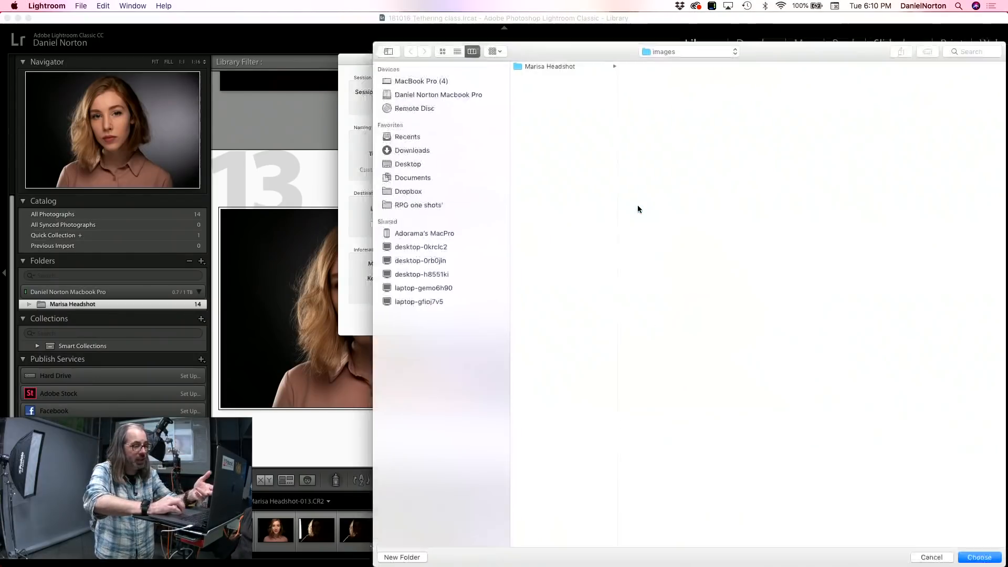
left_click(566, 66)
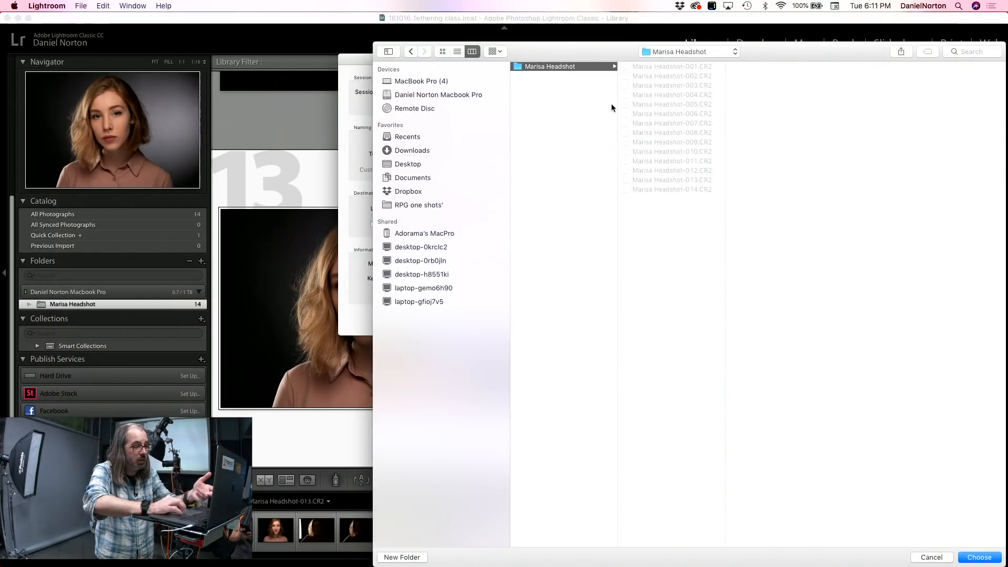
left_click(675, 53)
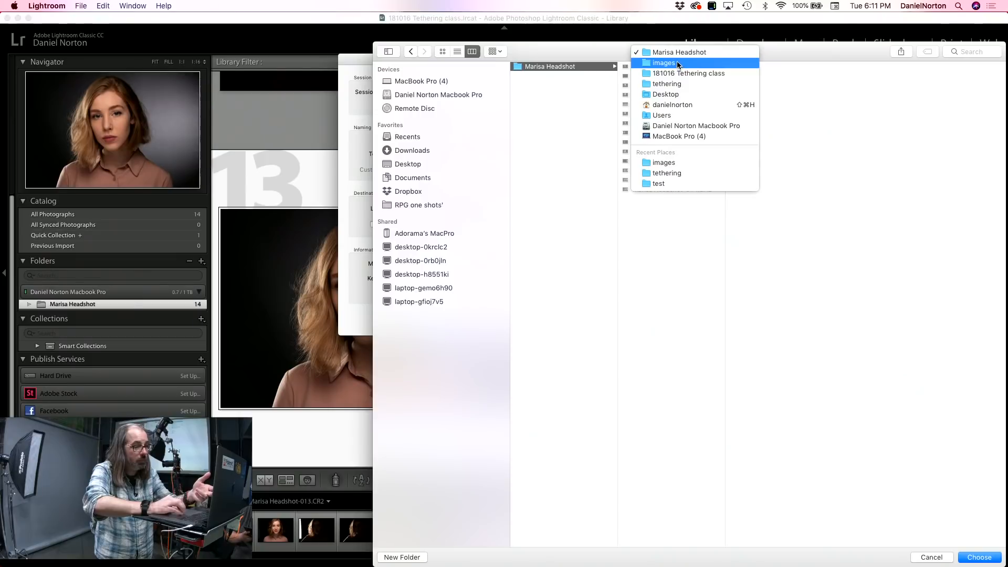
left_click(677, 64)
left_click(978, 557)
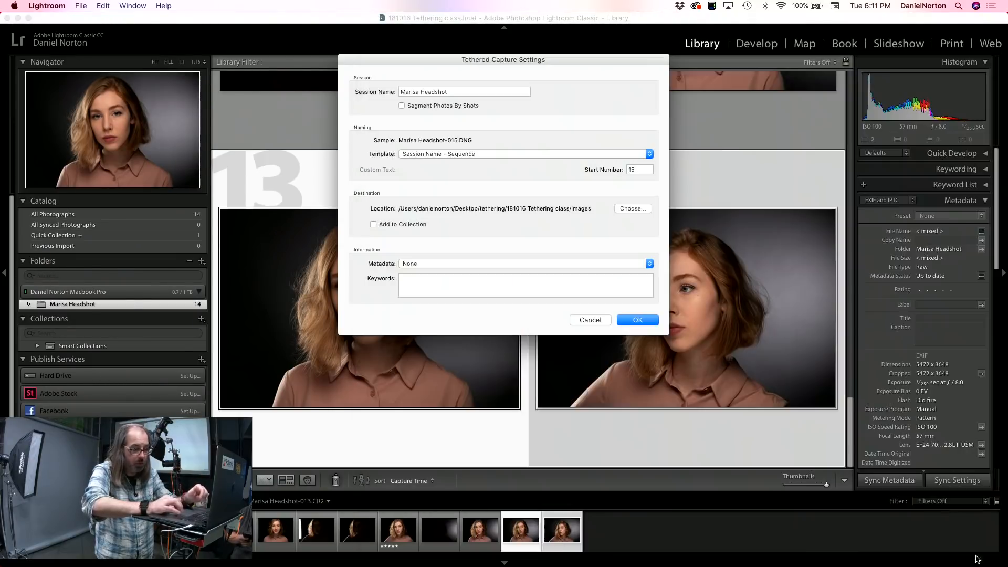
left_click(630, 319)
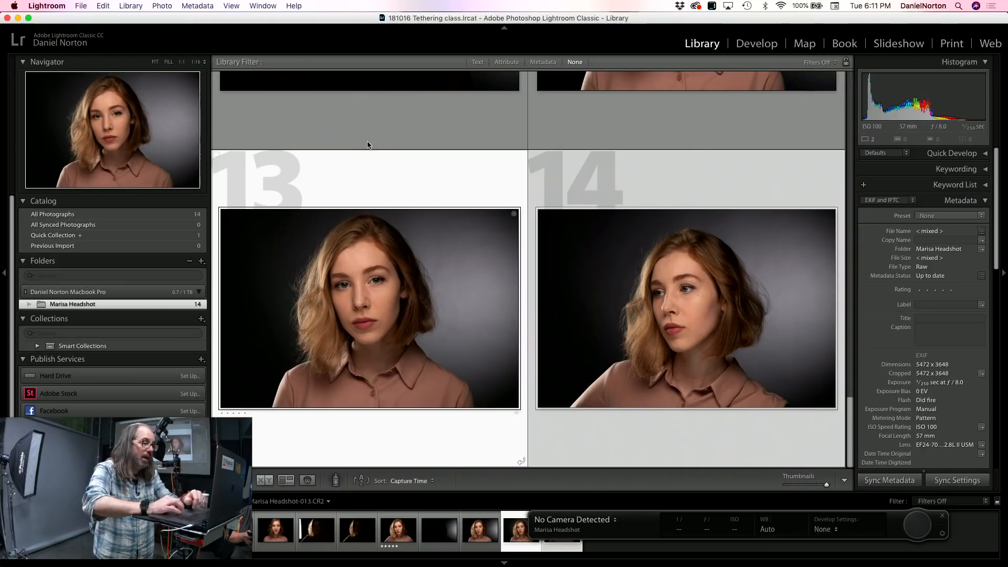
Step: Check the camera choices for the tethered session and move the capture bar above frames 13 and 14
left_click(603, 520)
left_click(549, 322)
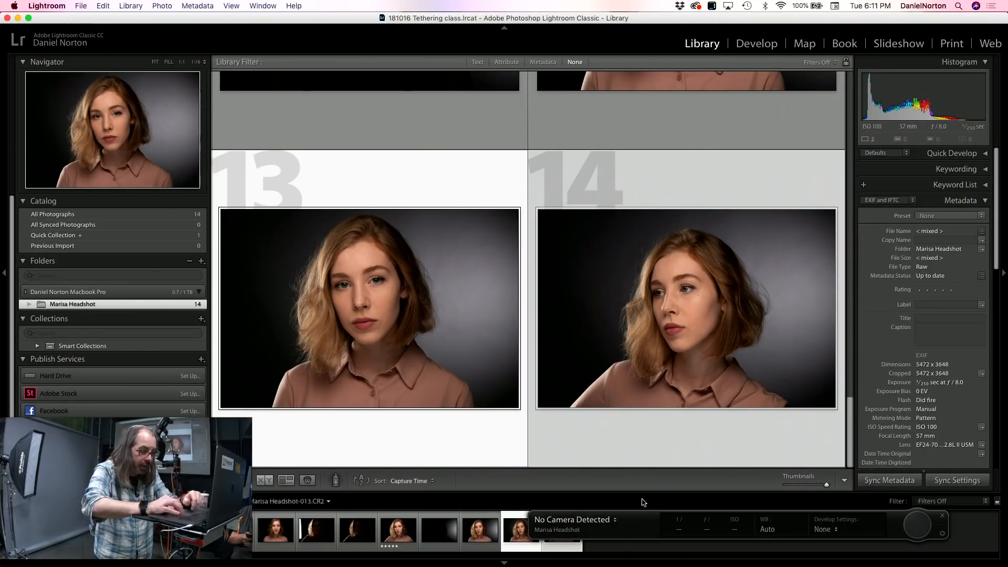
left_click(648, 521)
left_click(645, 496)
left_click_drag(687, 515, 427, 110)
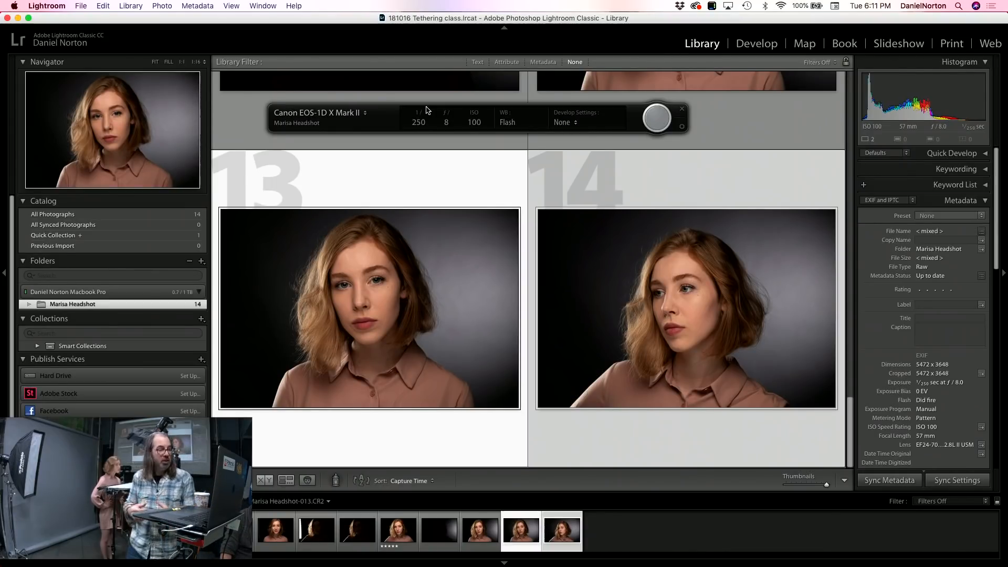
left_click(366, 115)
left_click(390, 123)
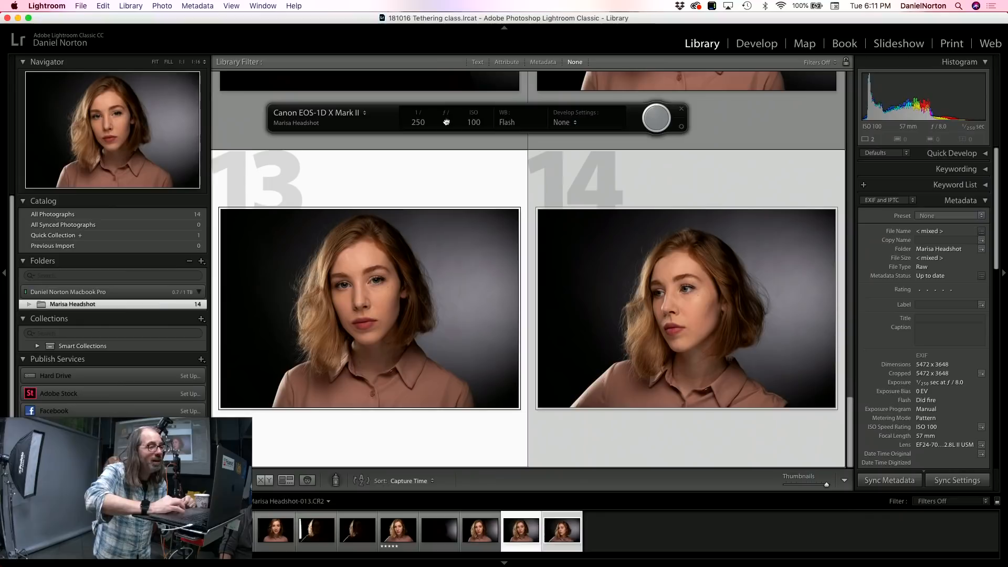
Step: Browse the VSCO presets for incoming captures and set the develop settings to C - Fuji Provia 100F from VSCO Film 04 Canon
left_click(577, 124)
mouse_move(589, 240)
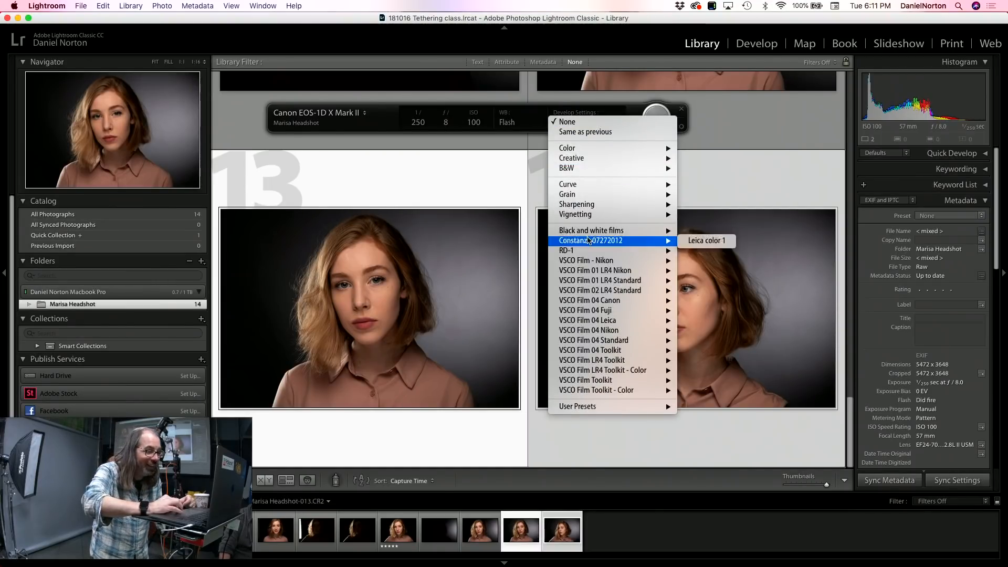
mouse_move(590, 333)
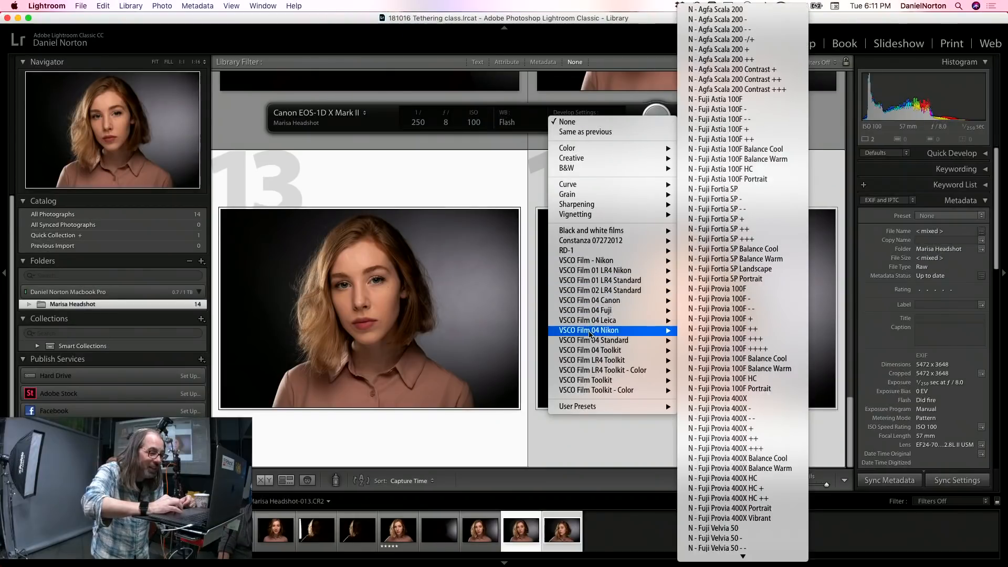
mouse_move(609, 304)
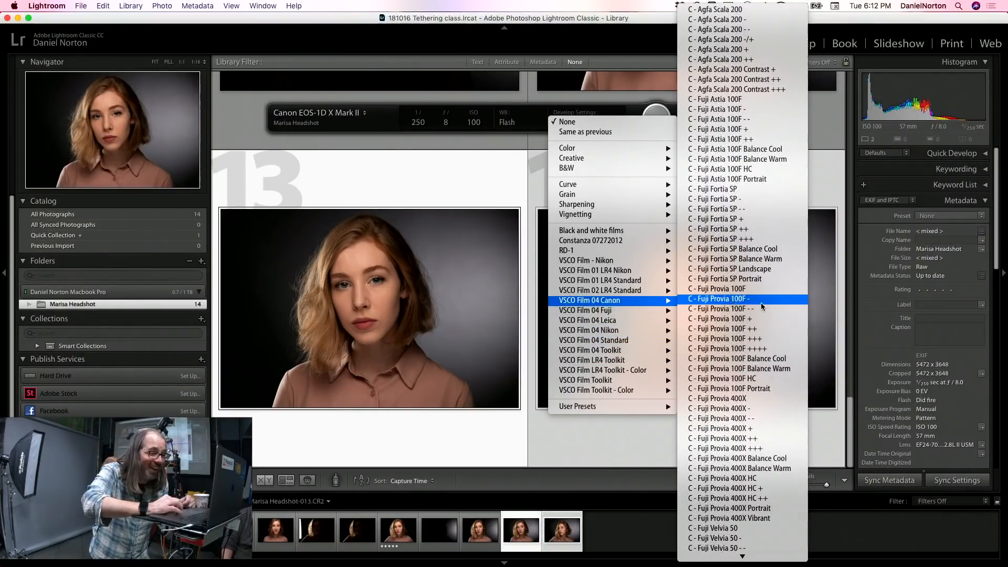
scroll(756, 209, "down", 15)
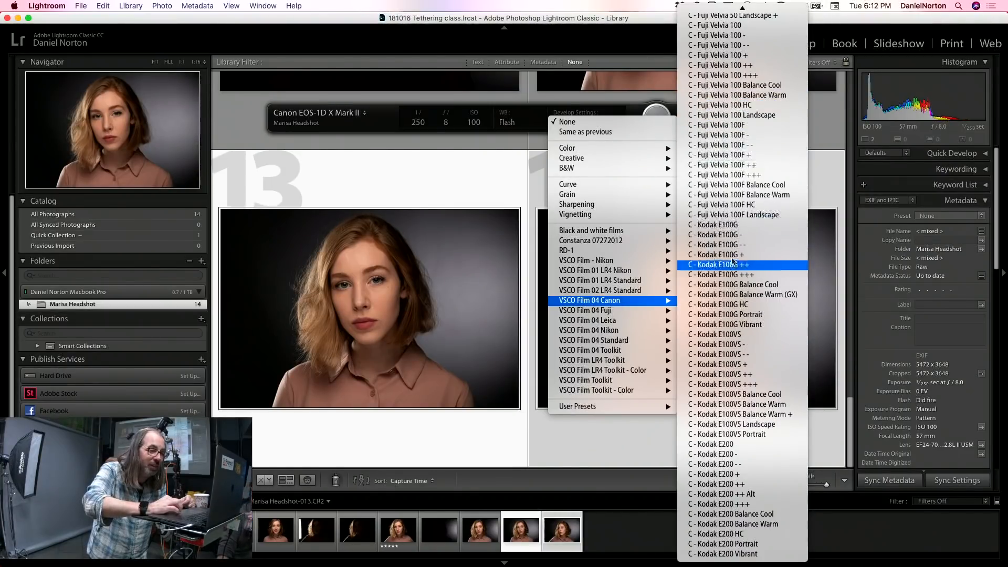
scroll(734, 196, "up", 10)
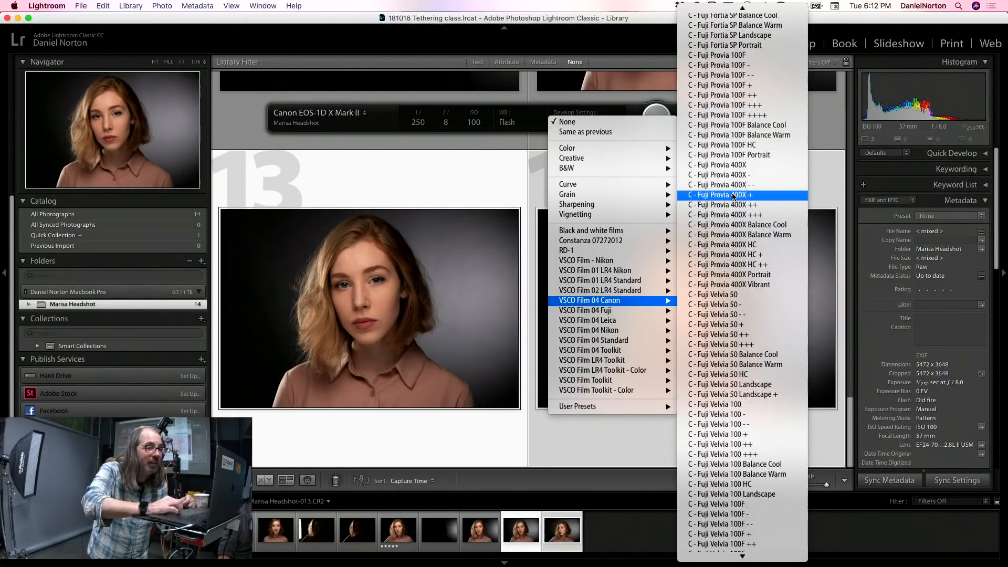
scroll(734, 196, "up", 1)
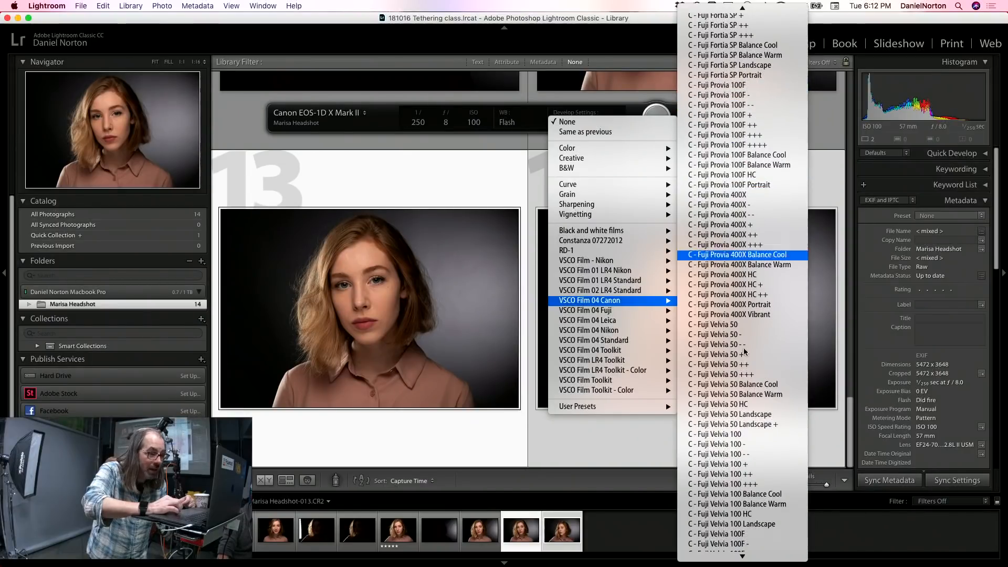
scroll(743, 376, "down", 4)
scroll(743, 376, "up", 9)
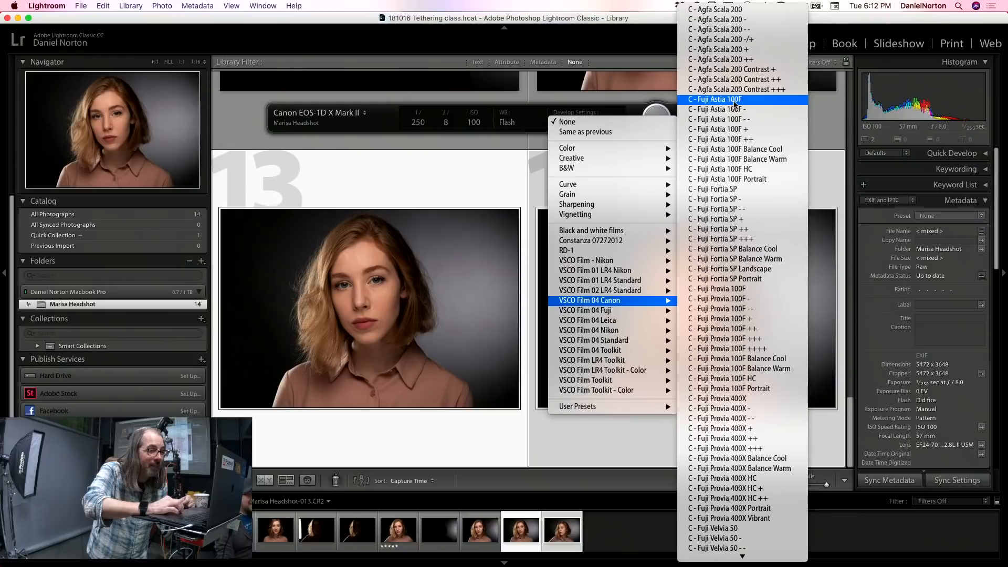
left_click(743, 289)
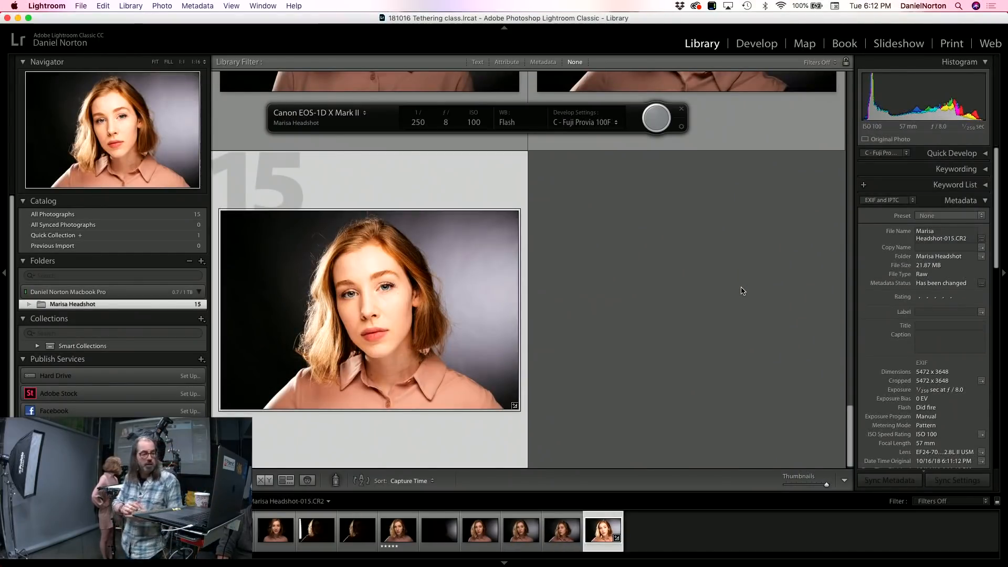
Step: View the incoming captures enlarged with the capture bar moved off the photo and the surroundings blacked out, and return to the normally lit grid
double_click(471, 323)
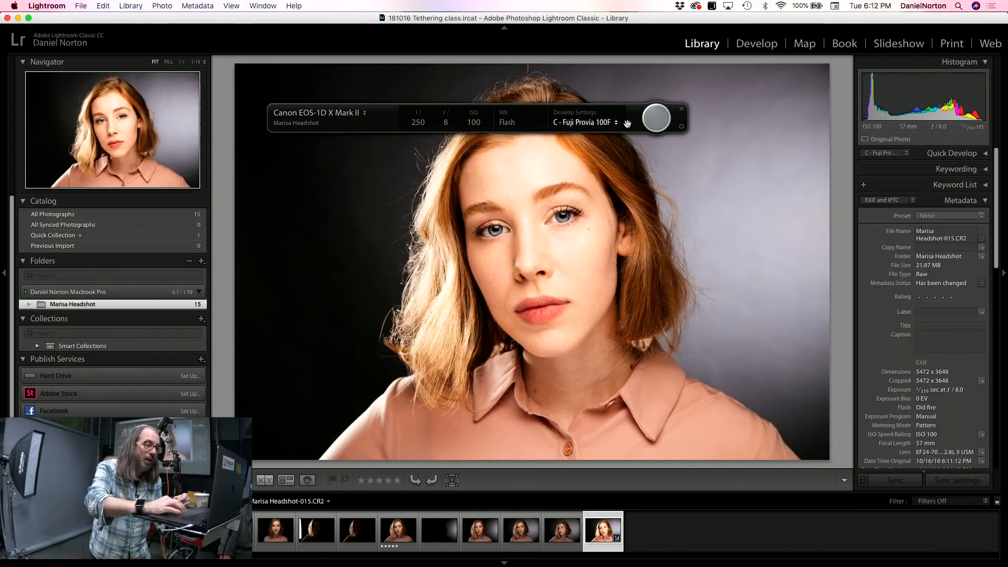
left_click_drag(624, 110, 605, 35)
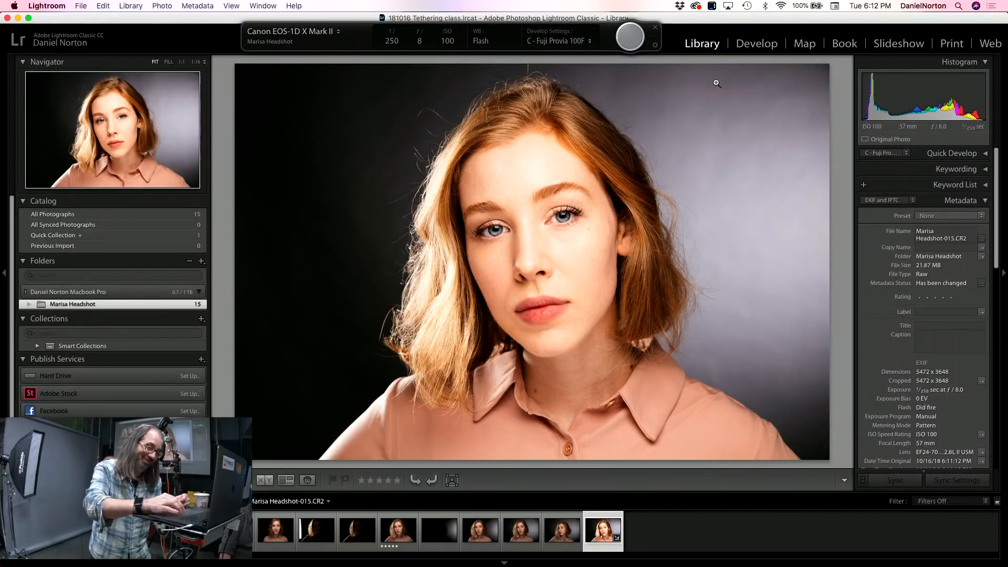
key("l")
key("l")
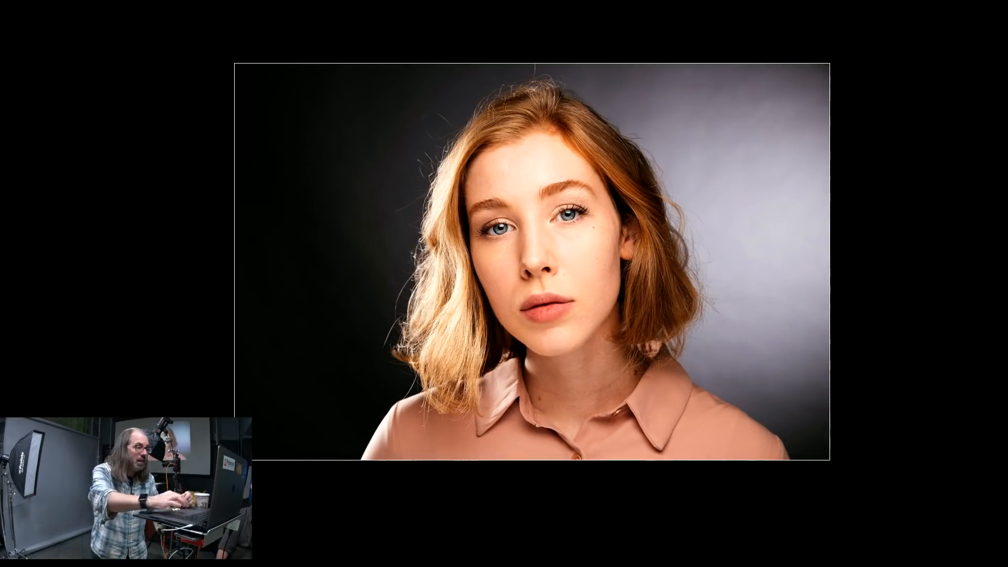
key("g")
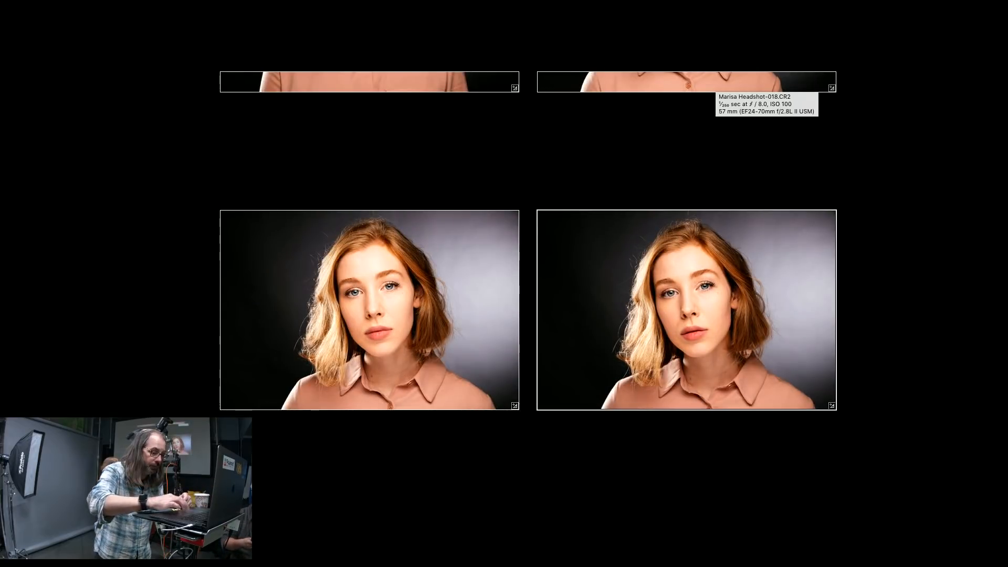
key("l")
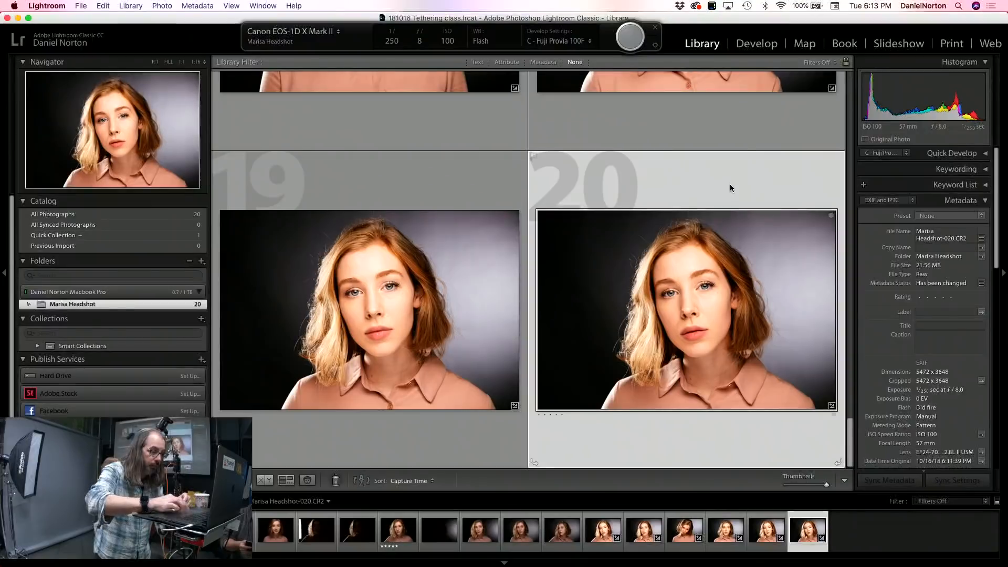
Step: Select frame 19 and set the develop settings for incoming captures to Same as previous
left_click(437, 455)
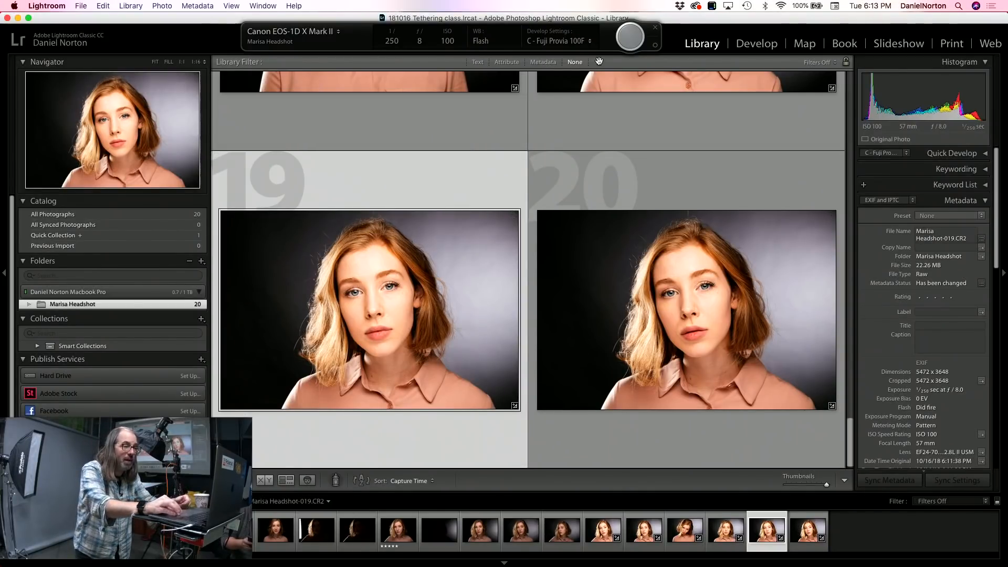
left_click(587, 43)
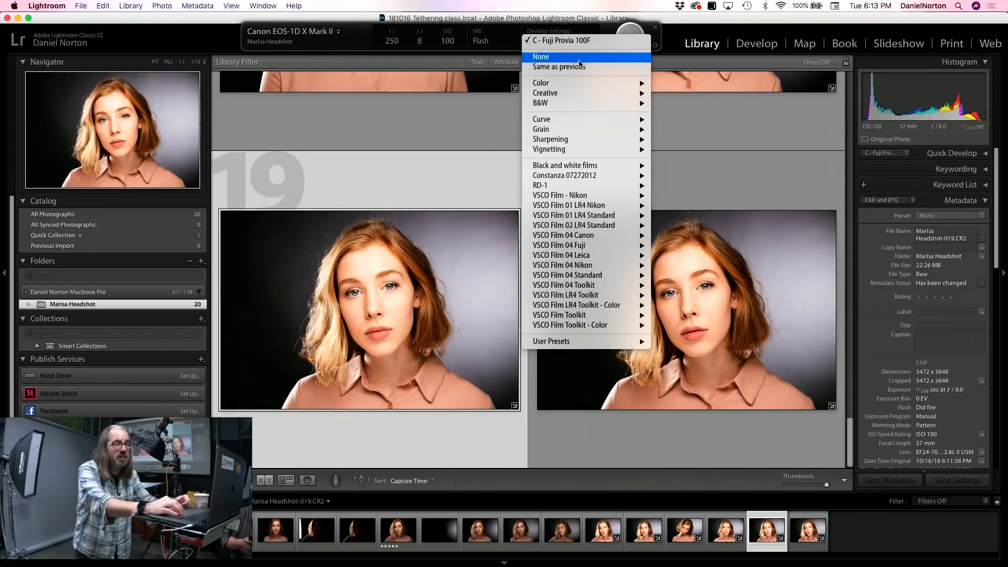
left_click(578, 67)
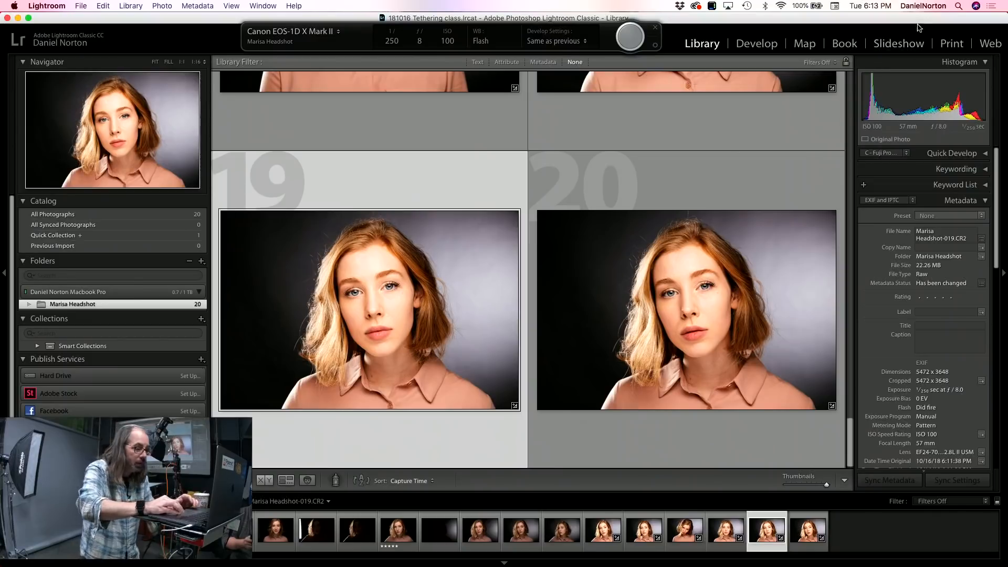
Step: Open frame 20 in the Develop module and crop both sides to a nearly square framing around the face
double_click(673, 297)
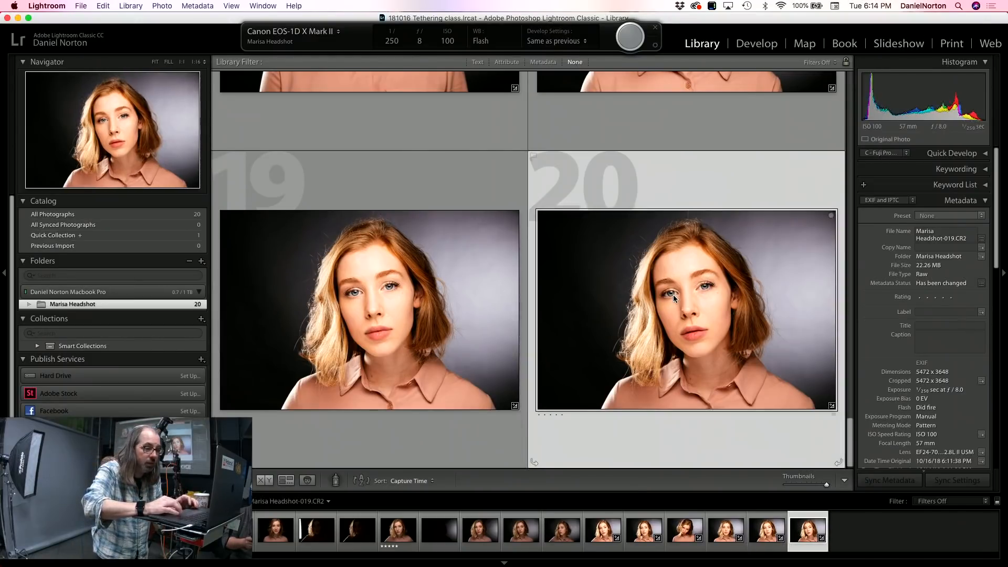
left_click(757, 43)
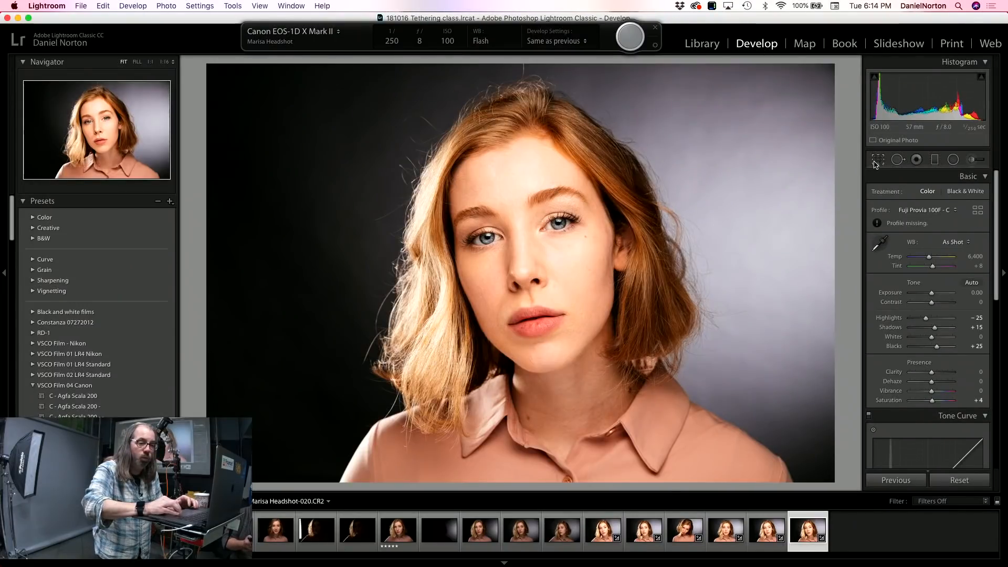
left_click(877, 161)
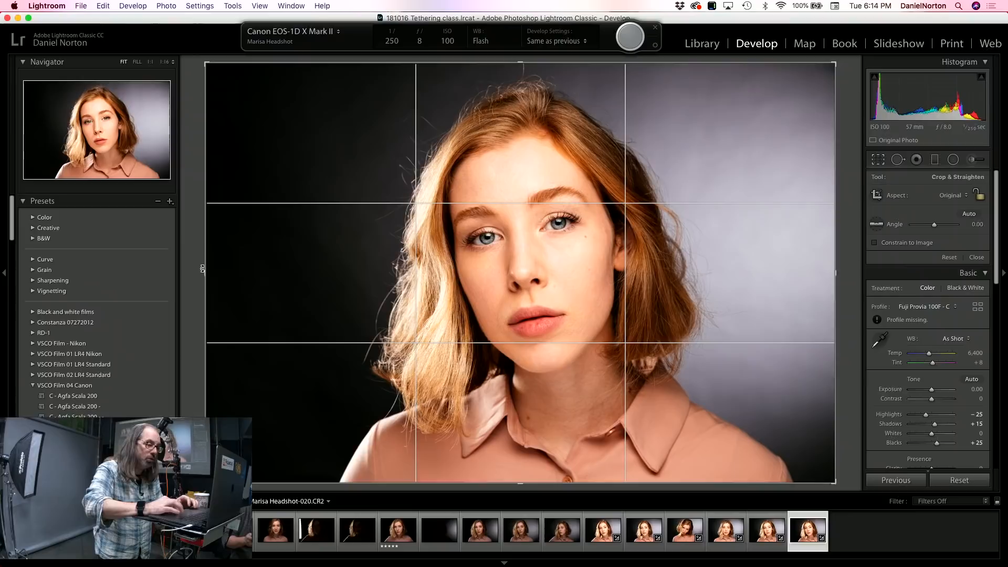
left_click_drag(201, 262, 267, 270)
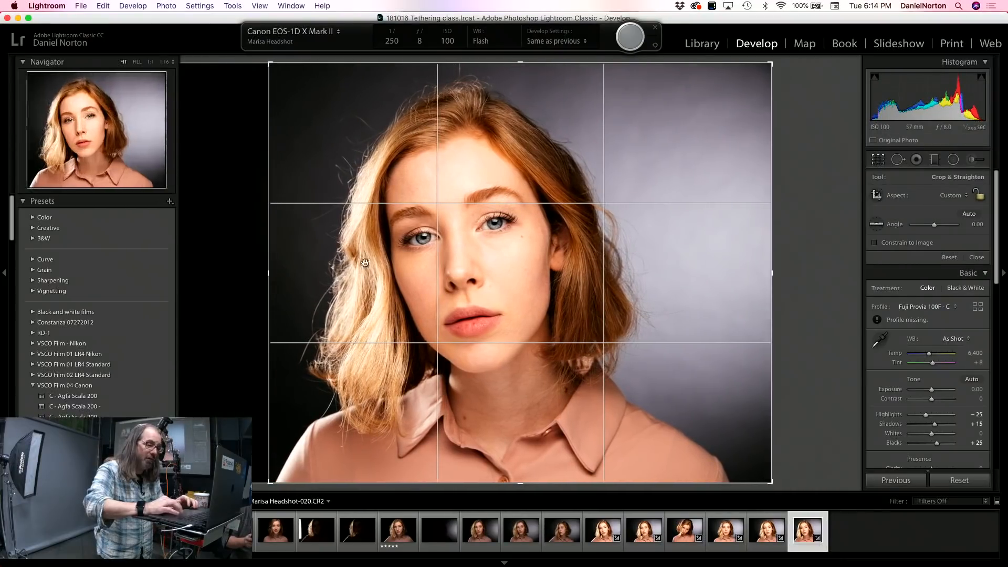
left_click_drag(772, 272, 722, 273)
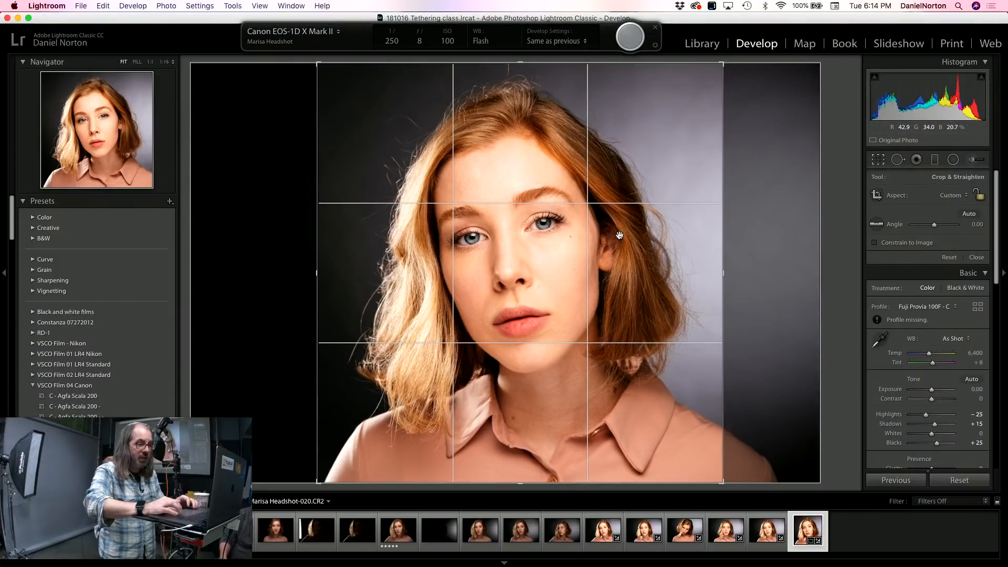
left_click(878, 160)
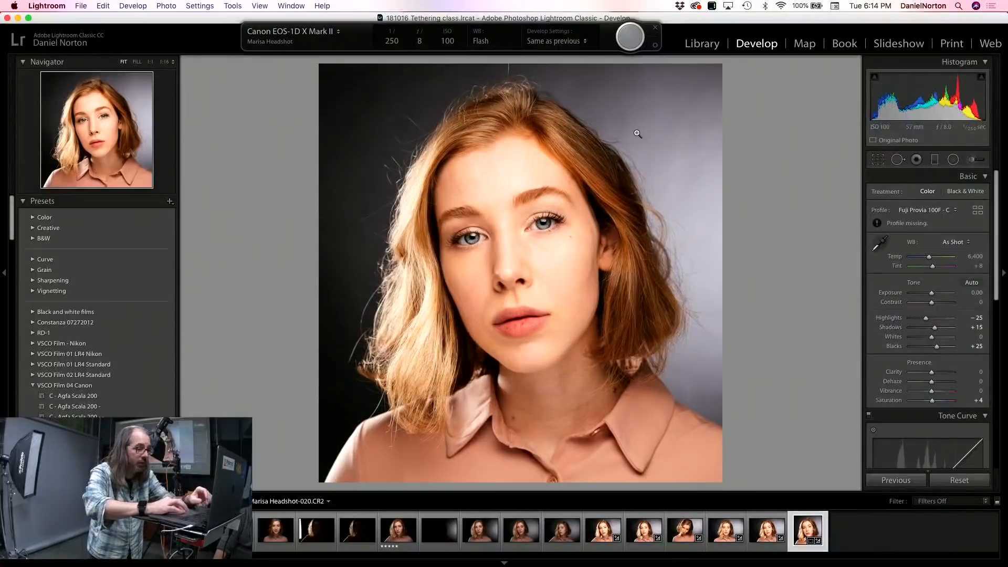
Step: Heal the small brown spot on the cheek below the outer corner of the eye, using a size 43 Spot Removal brush
left_click(529, 239)
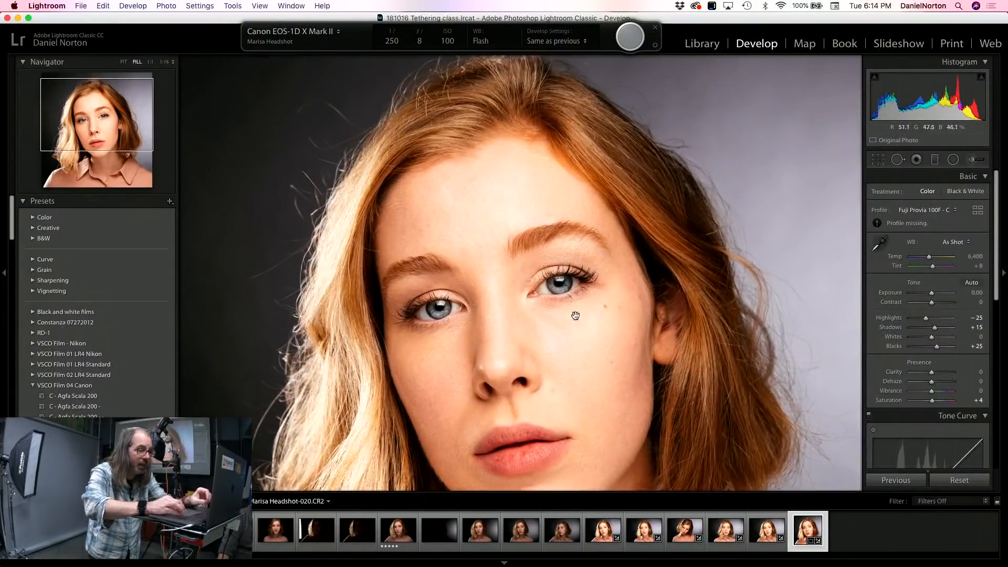
left_click(576, 260)
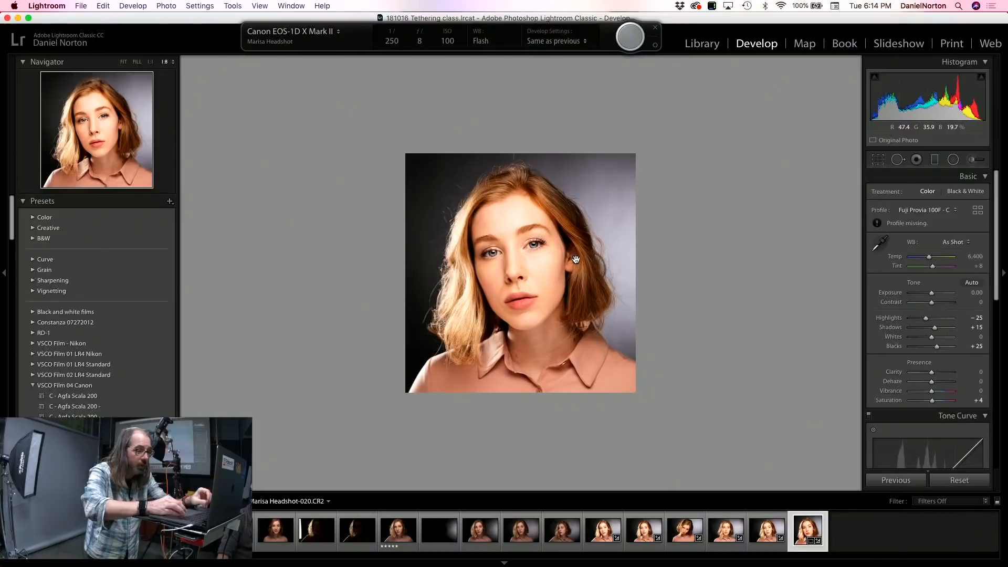
left_click(572, 305)
key("alt+super+equal")
key("alt+super+equal")
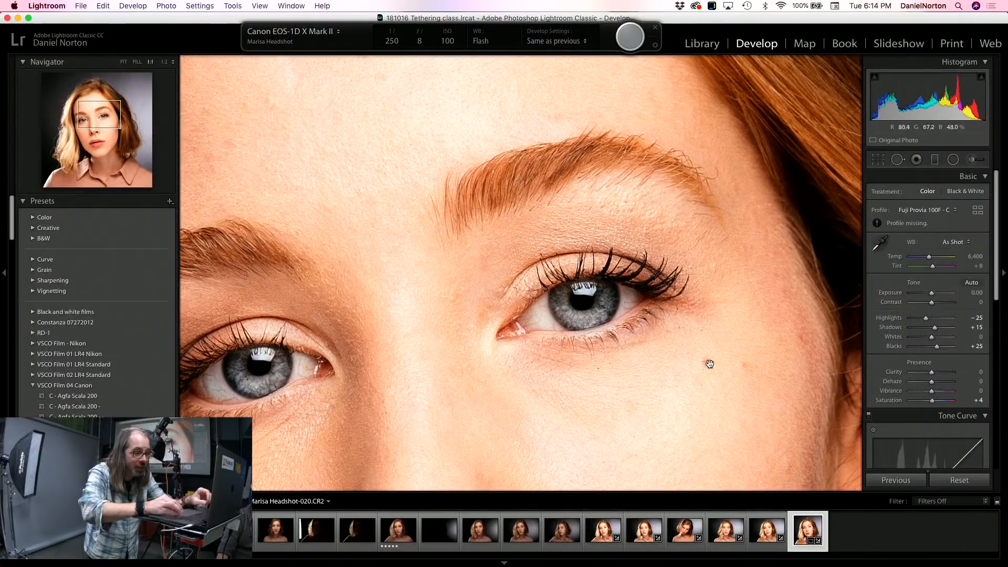
left_click(898, 160)
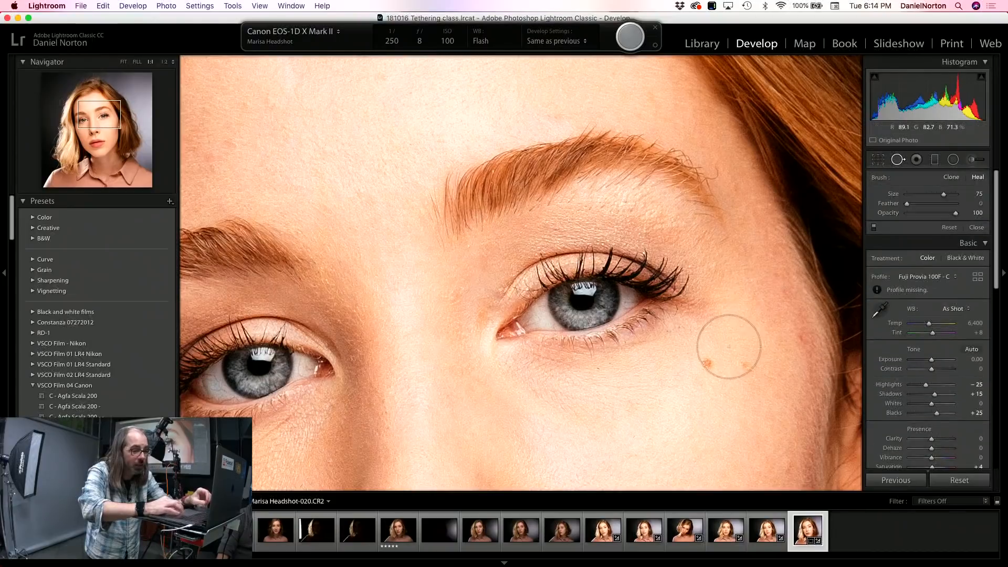
scroll(705, 365, "down", 6)
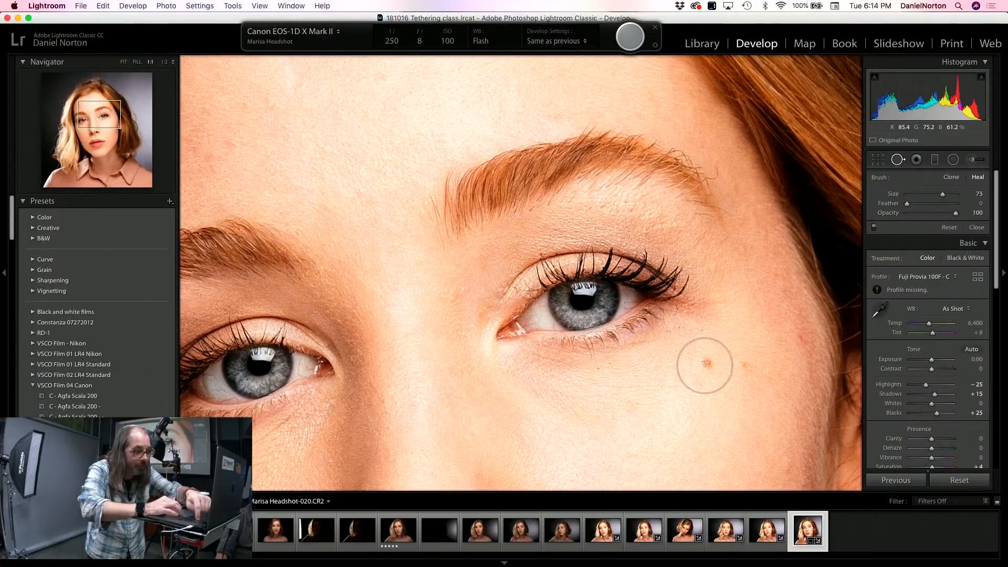
scroll(704, 364, "down", 5)
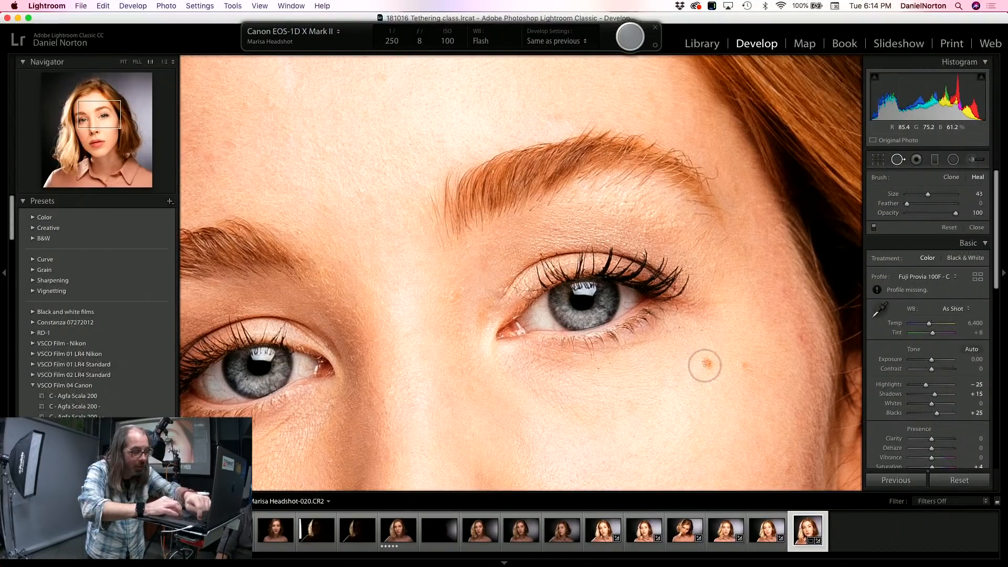
left_click(706, 365)
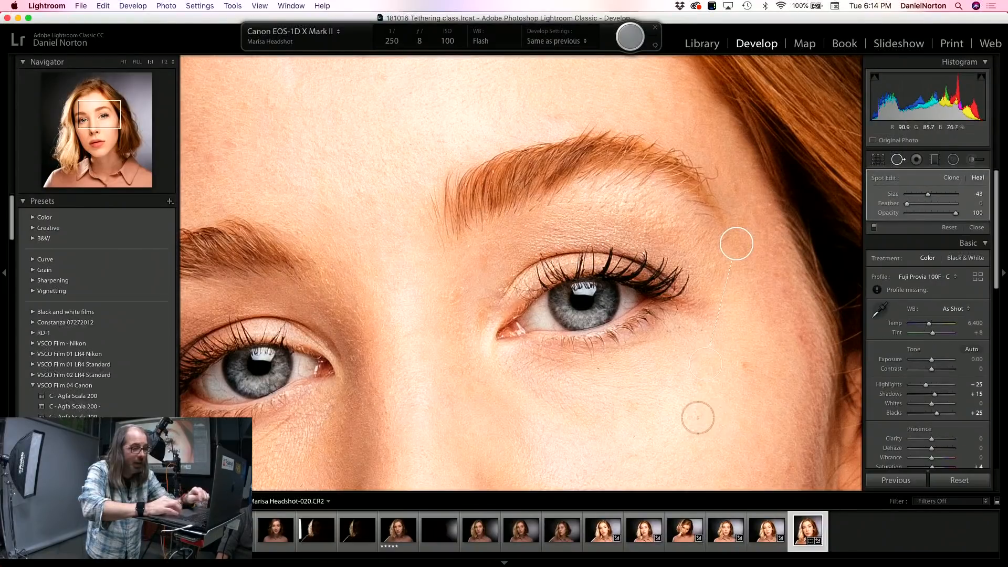
left_click(900, 161)
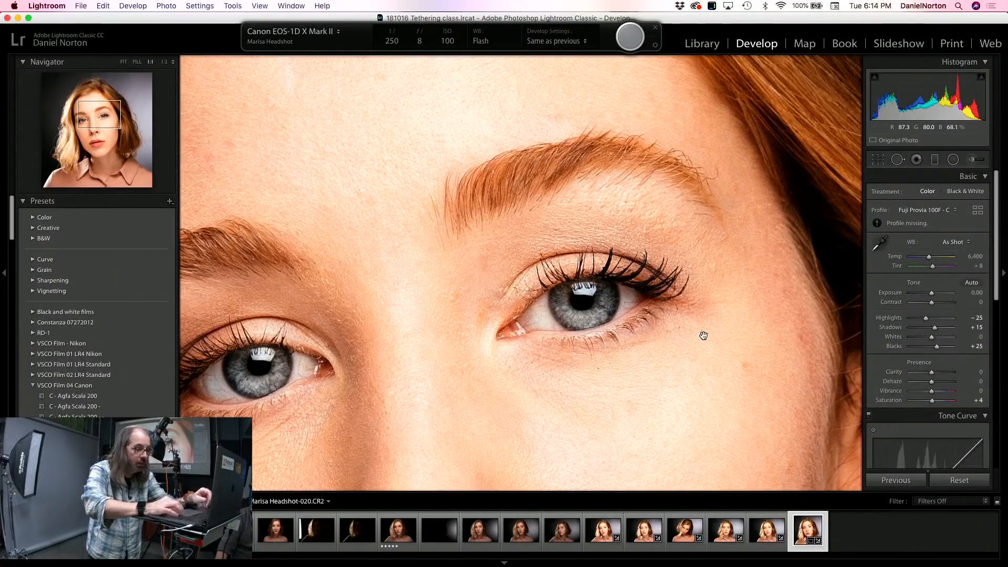
Step: View the whole retouched frame 20 again, fitted to the Develop work area
key("super+minus")
key("super+minus")
key("super+minus")
key("super+minus")
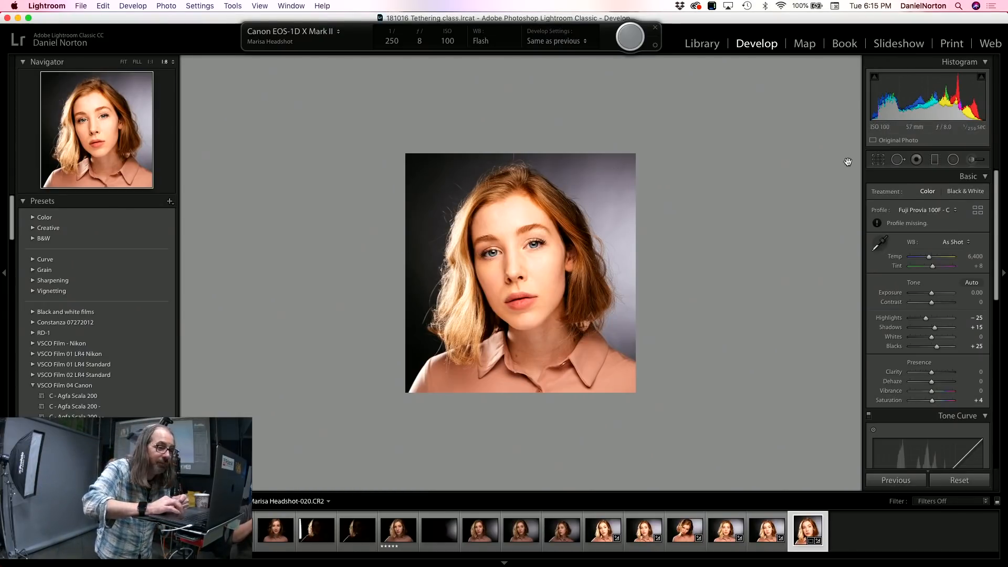
left_click(137, 63)
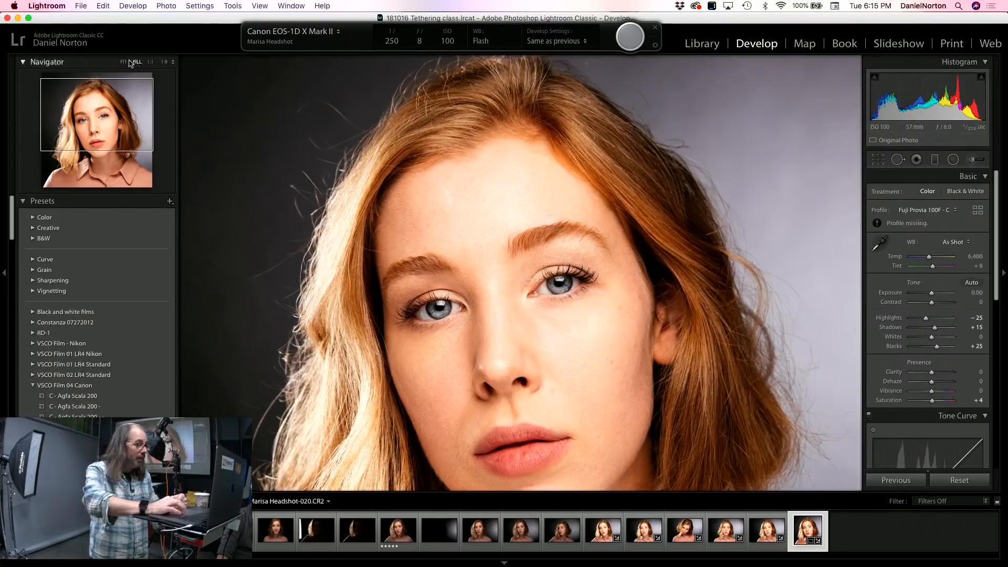
left_click(394, 181)
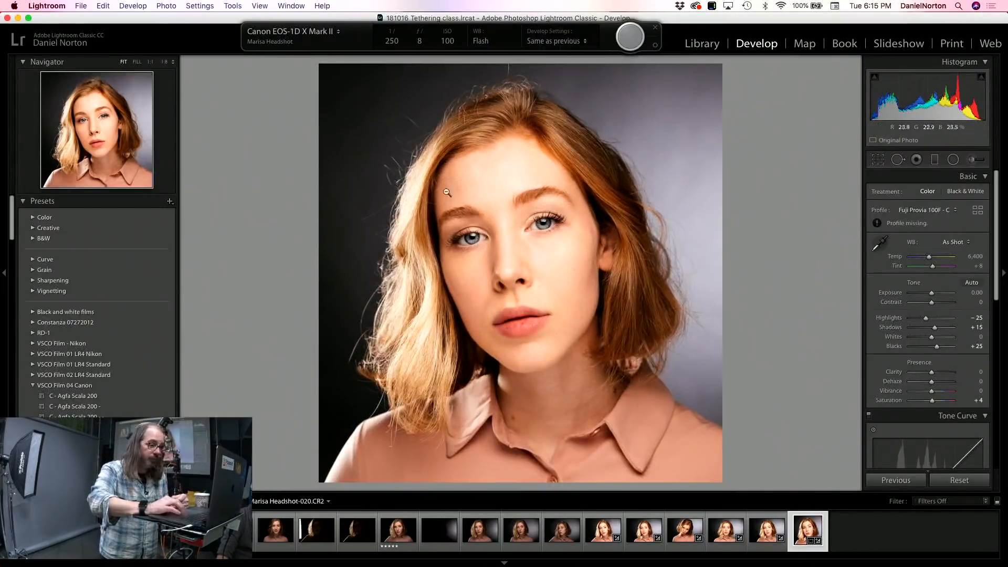
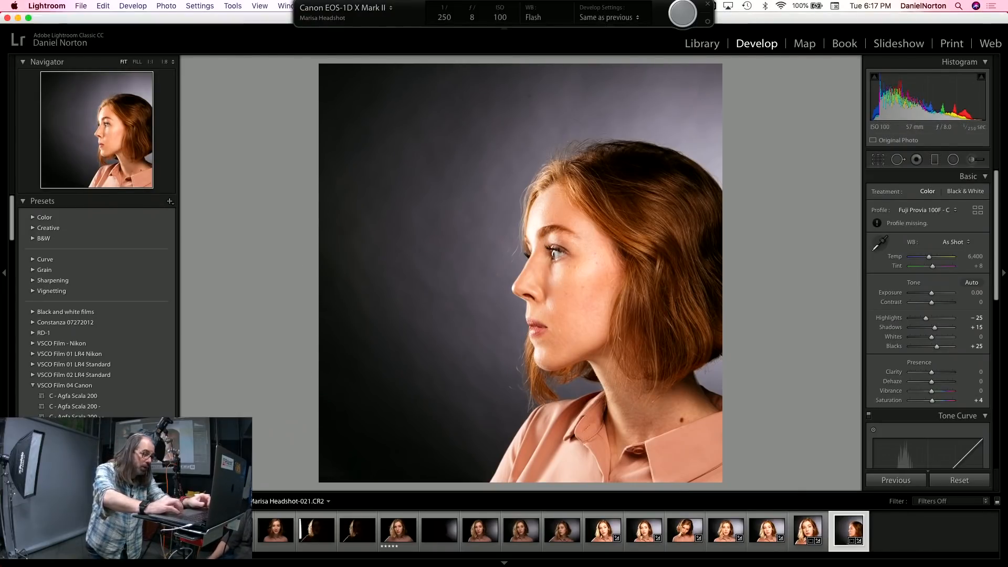
Step: Return to the Library module, open the export settings for frame 21 and load the Models user preset
left_click(706, 41)
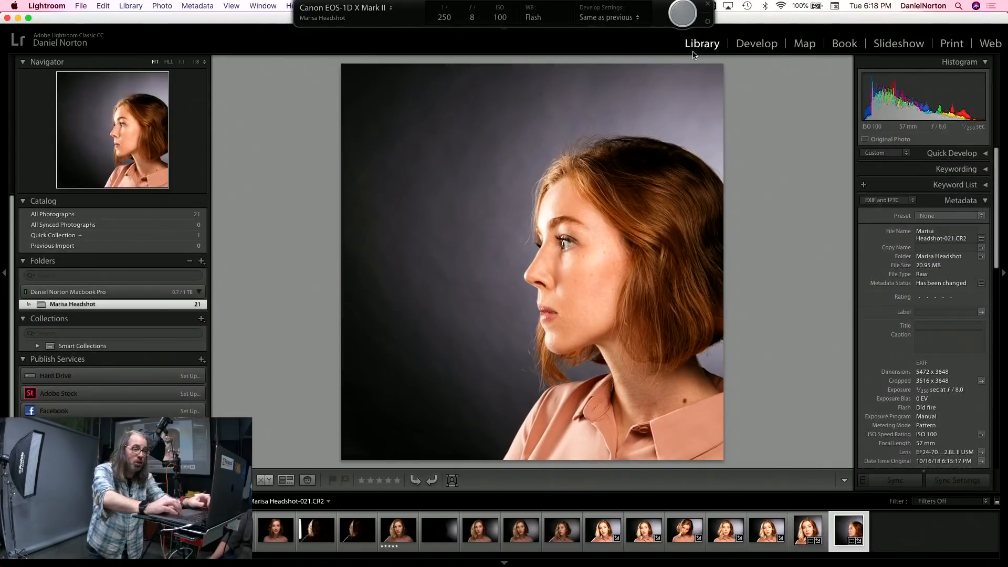
scroll(175, 425, "down", 1)
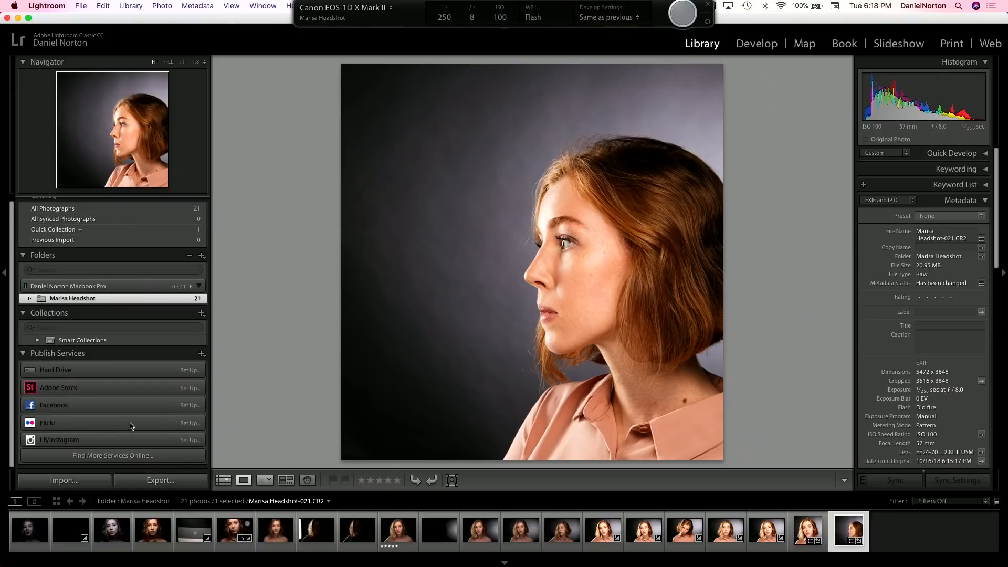
left_click(161, 481)
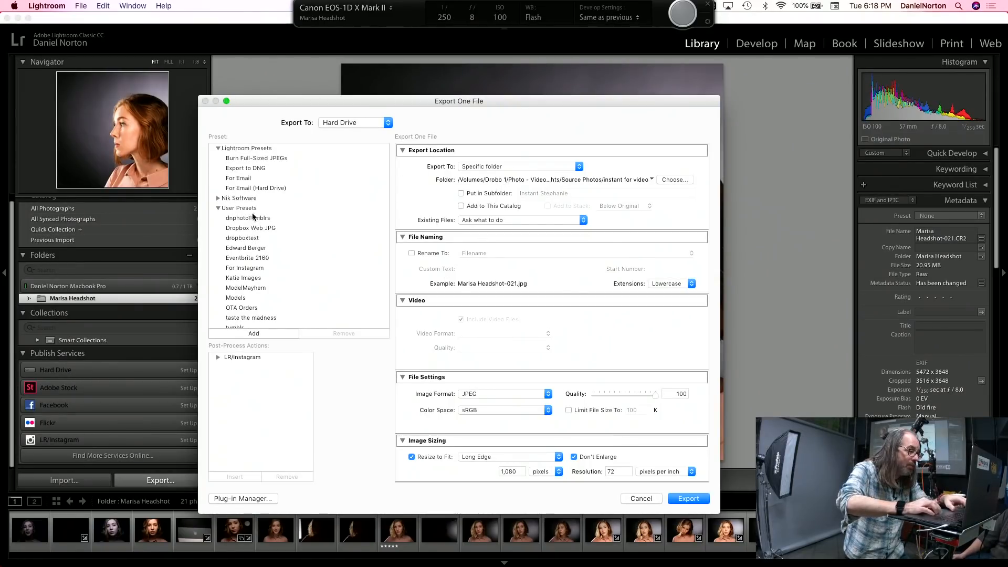
left_click(240, 297)
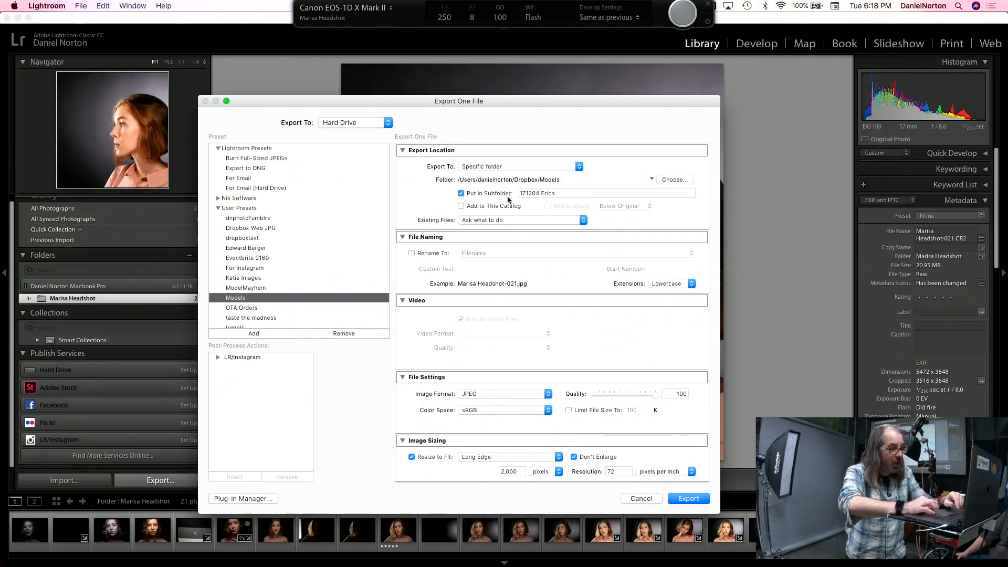
Step: Switch off the subfolder option and review the export settings for format, sizing, sharpening, metadata and watermarking
left_click(460, 193)
scroll(483, 255, "down", 5)
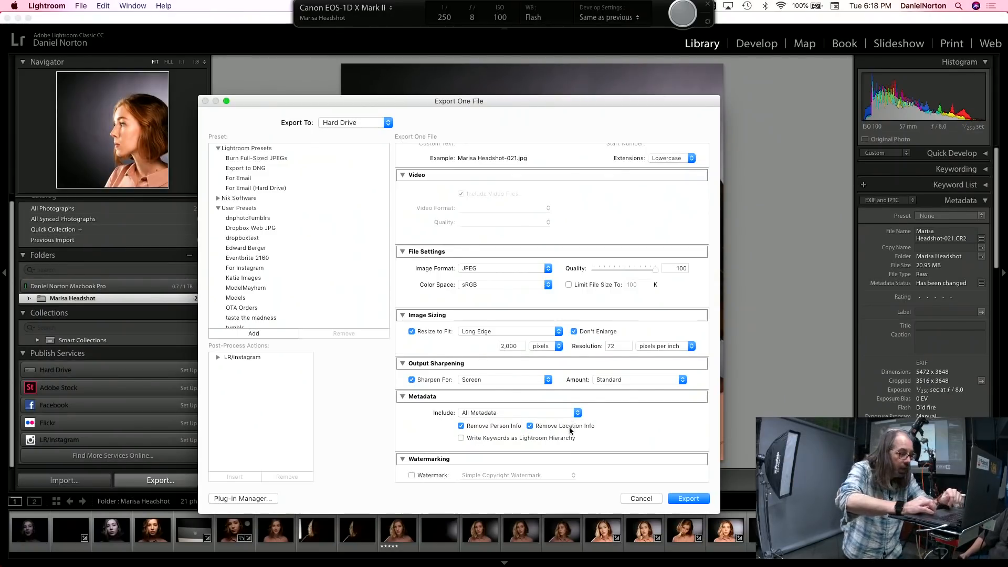
scroll(569, 430, "down", 2)
scroll(568, 429, "up", 3)
scroll(568, 430, "up", 3)
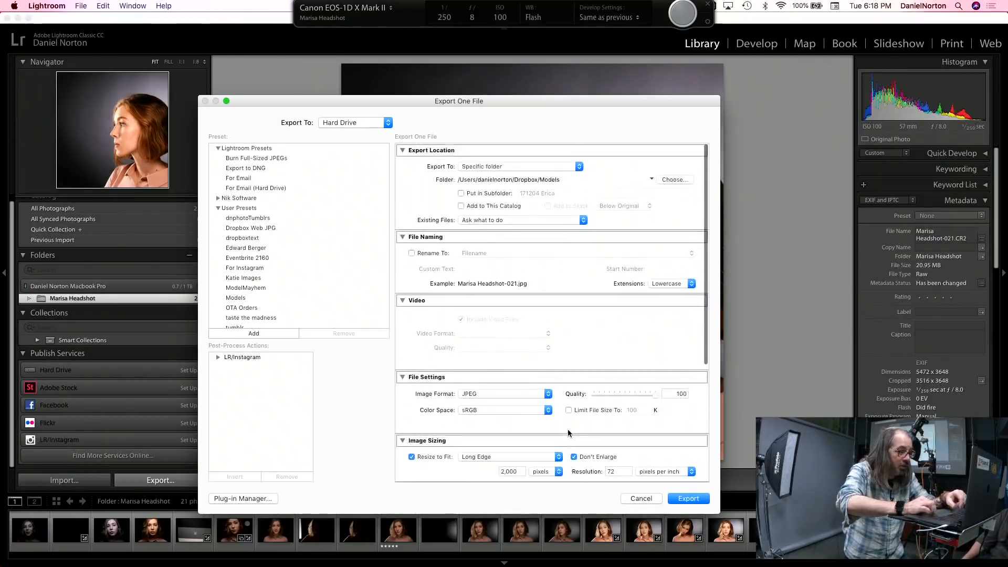
Step: Export to a Desktop subfolder named with the model's first name followed by "art"
left_click(462, 193)
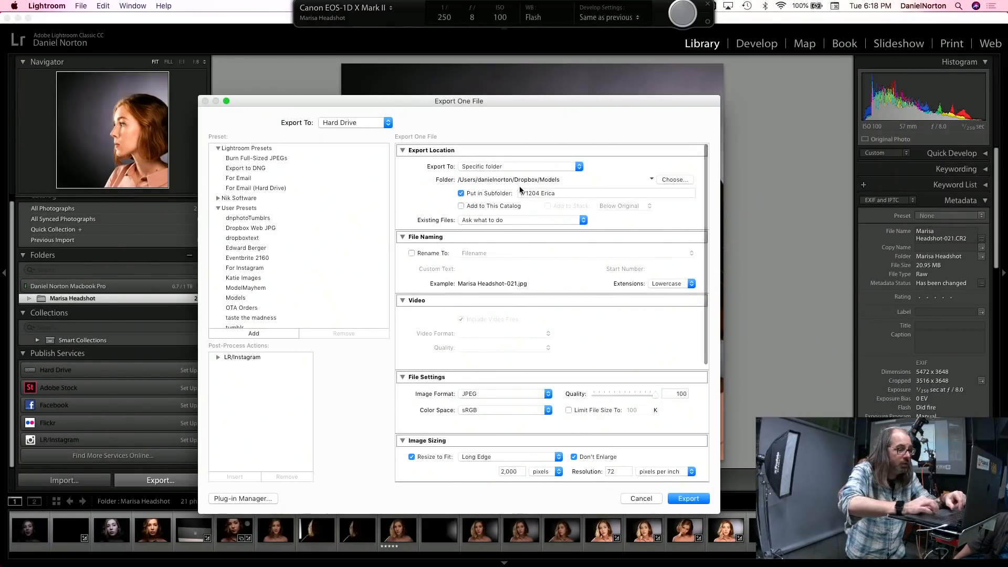
type("marisa art")
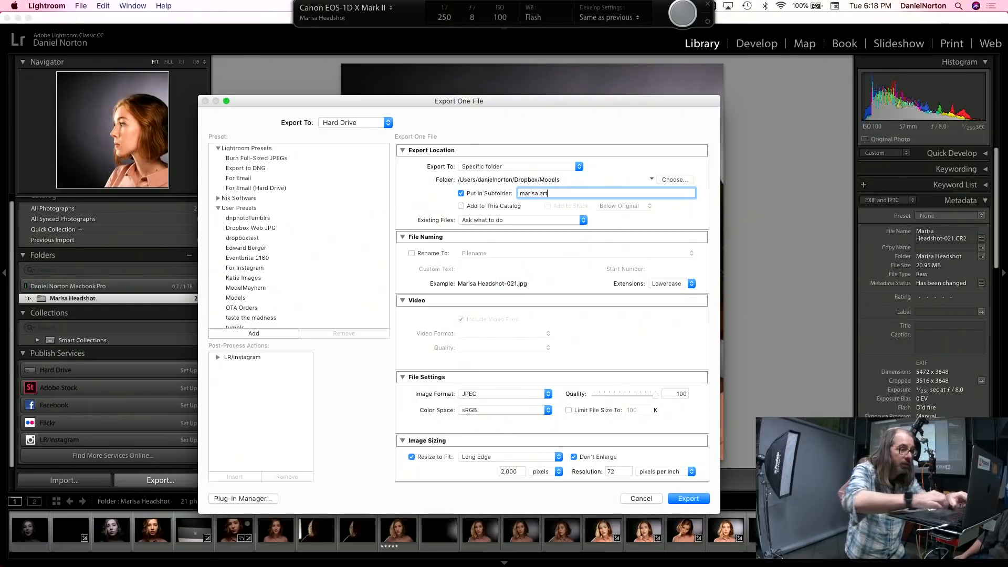
left_click(561, 167)
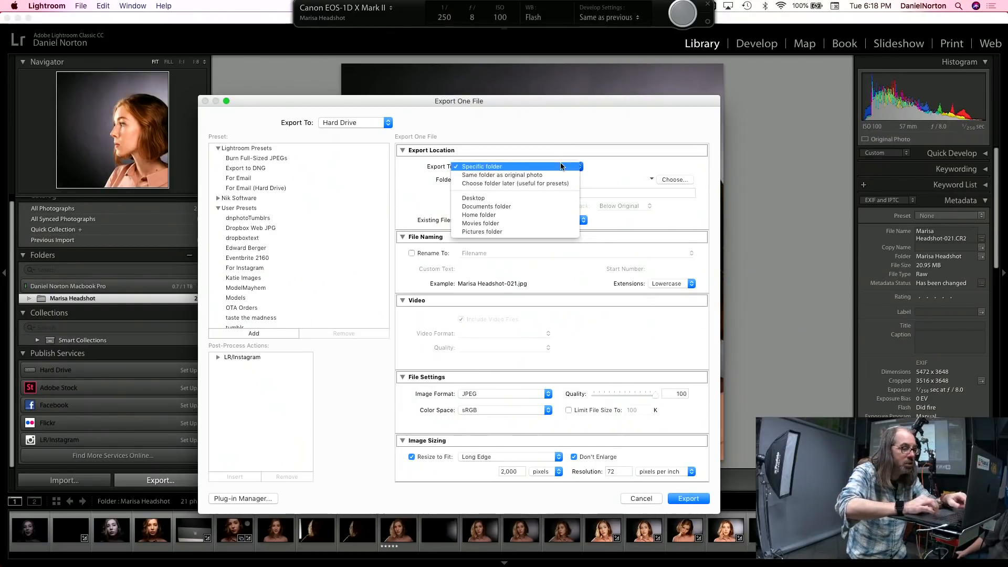
left_click(550, 199)
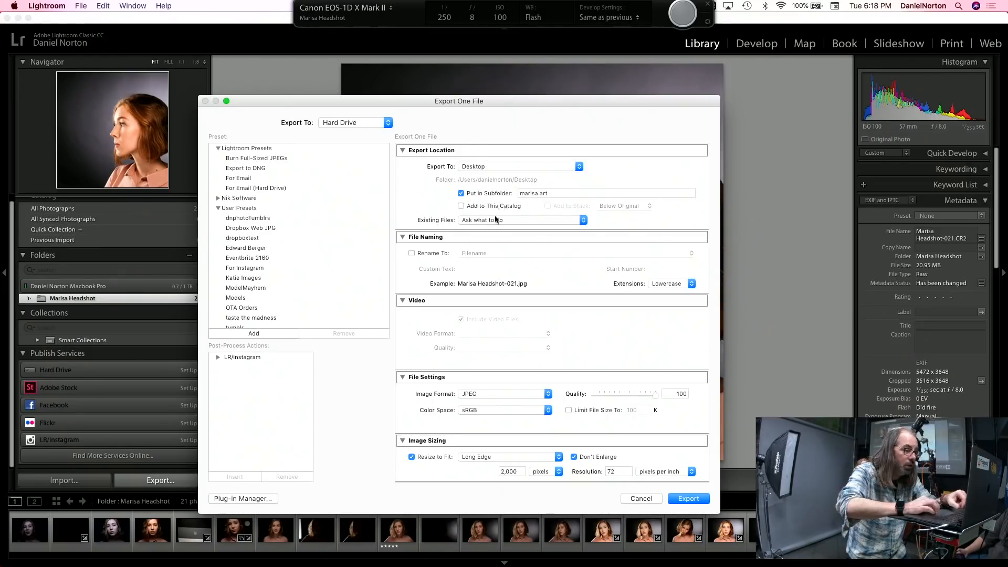
Step: Export frame 21 without renaming as an sRGB JPEG at quality 100, 2,000 pixels on the long edge and 72 ppi
left_click(411, 253)
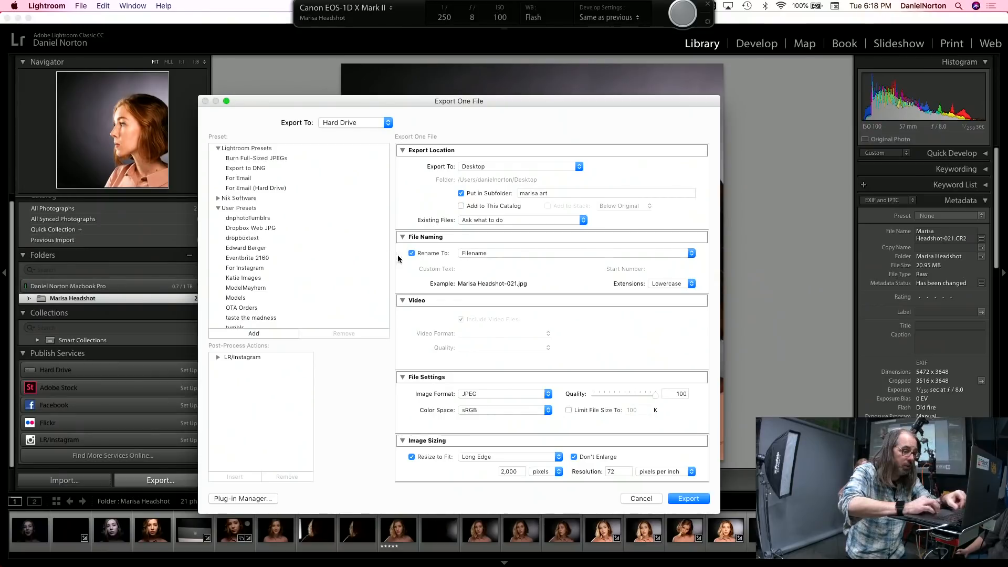
left_click(411, 253)
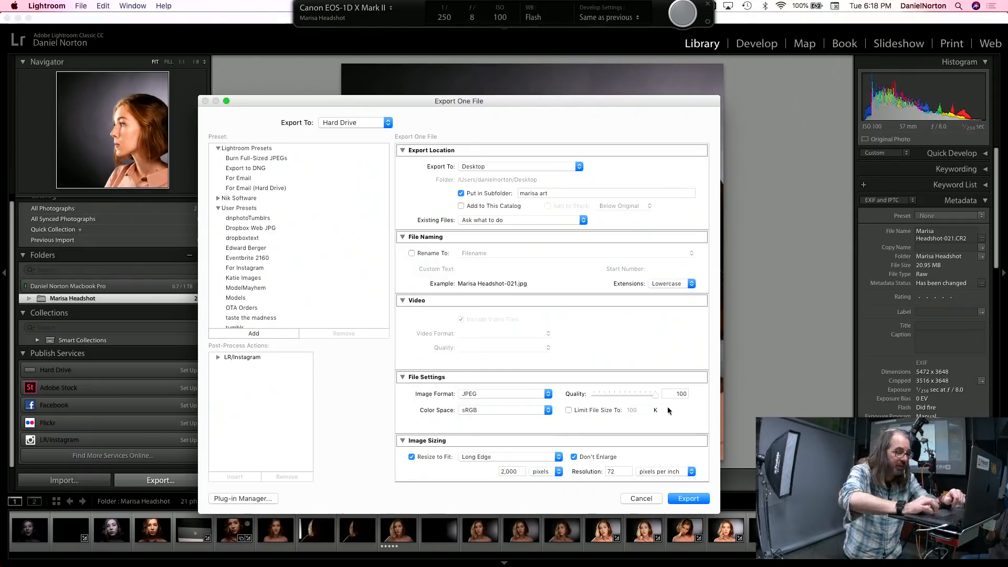
scroll(567, 419, "down", 5)
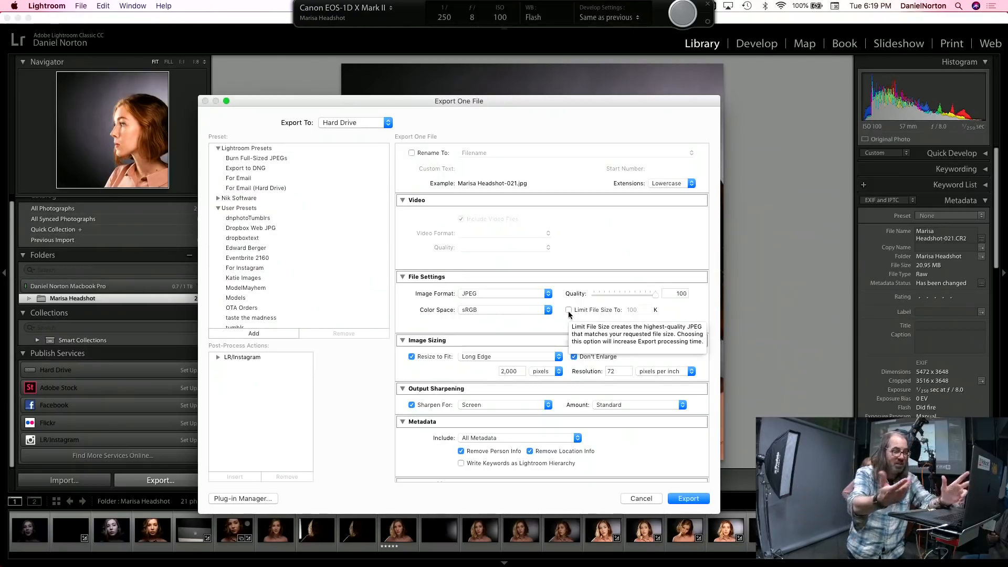
scroll(522, 345, "down", 3)
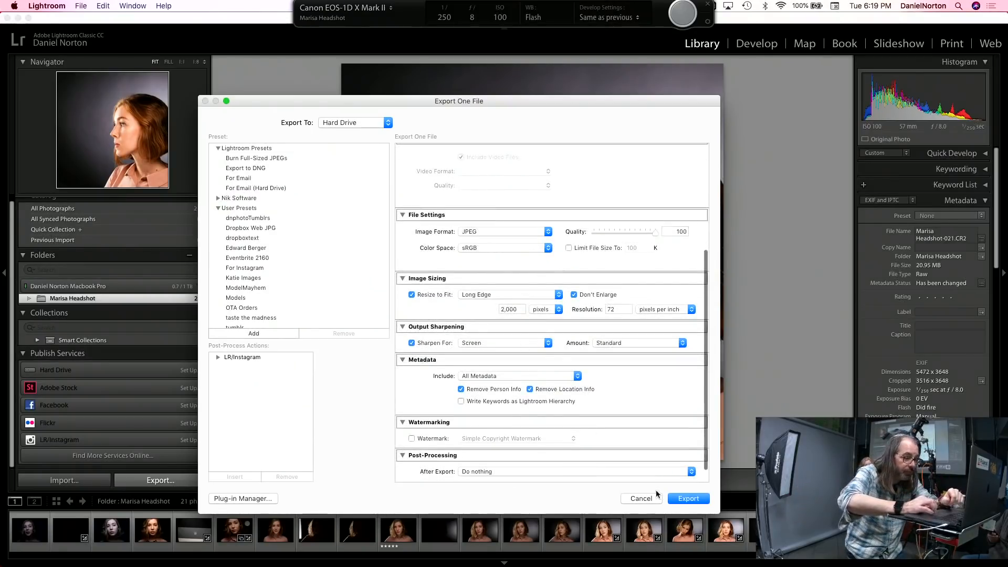
left_click(680, 500)
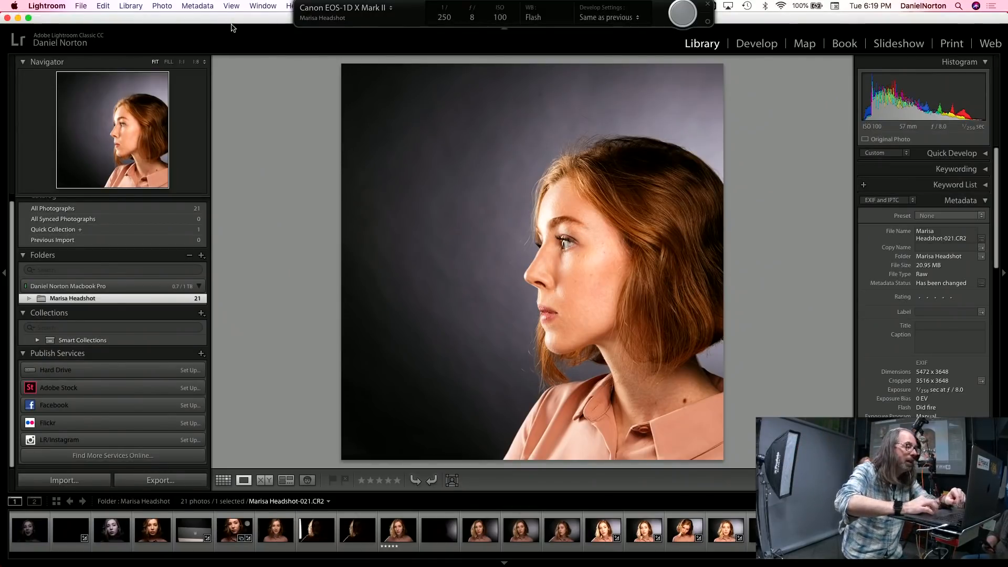
Step: Minimize Lightroom, switch to Finder and open the newly exported subfolder on the desktop
left_click(18, 18)
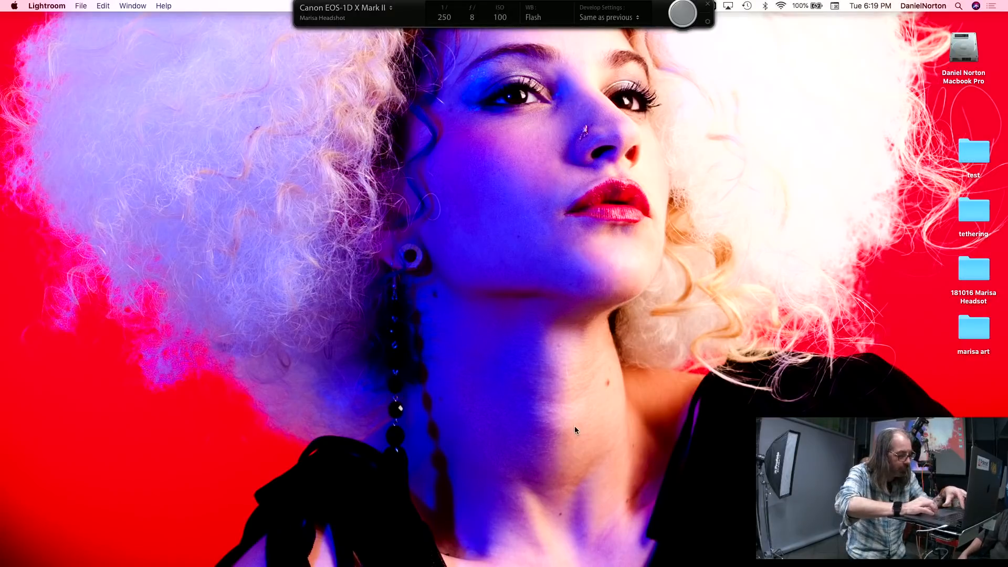
key("super+Tab")
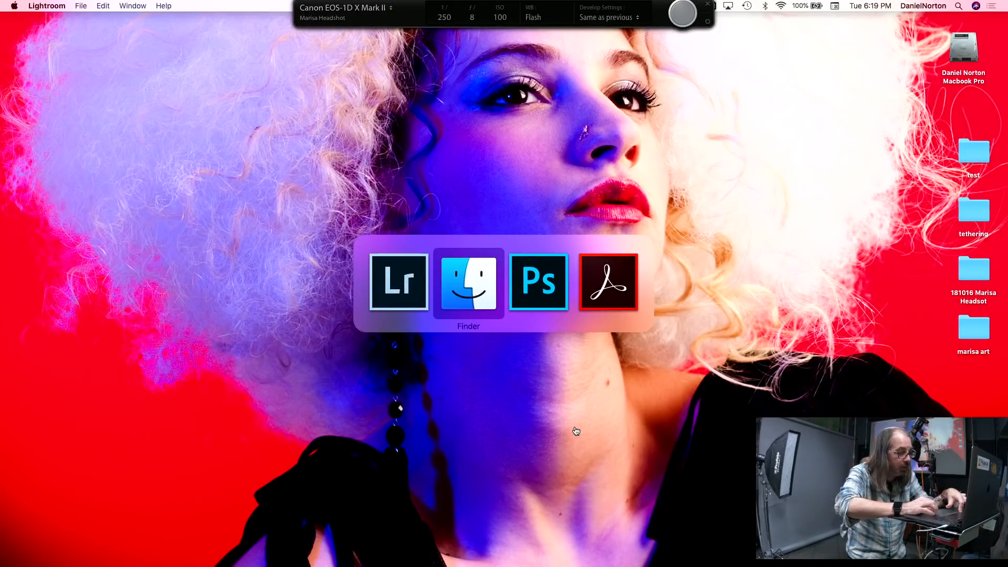
key("super+Tab")
key("super+Tab")
left_click(851, 373)
left_click(976, 325)
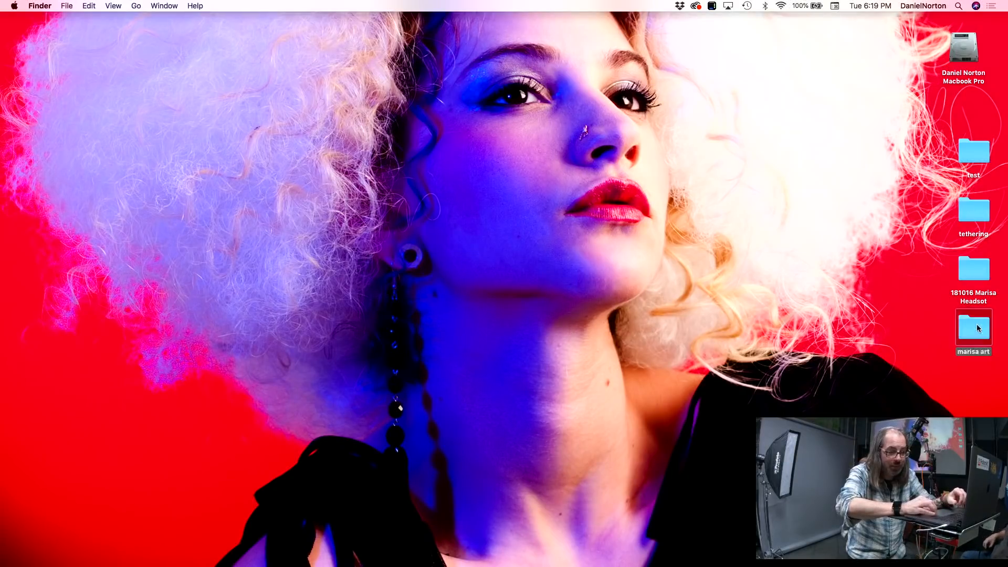
double_click(978, 328)
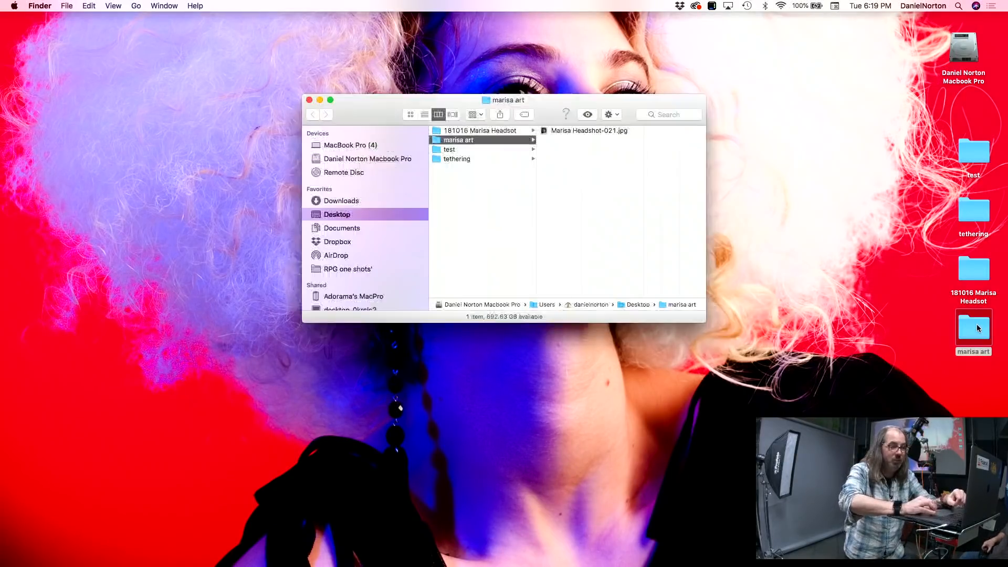
Step: Open the exported frame 21 JPEG from Finder in Preview to check the cropped and retouched result
left_click(569, 130)
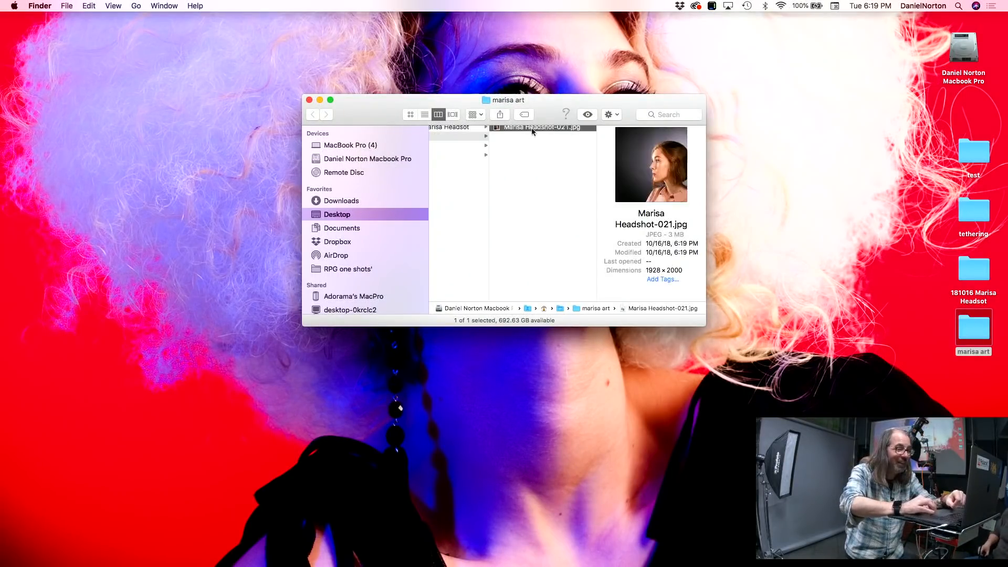
double_click(495, 129)
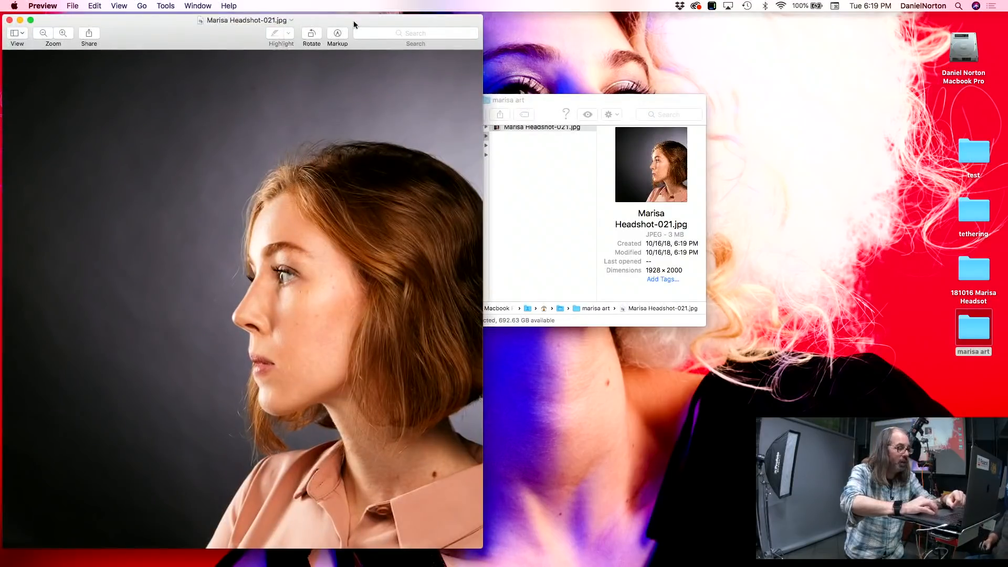
left_click_drag(362, 22, 578, 37)
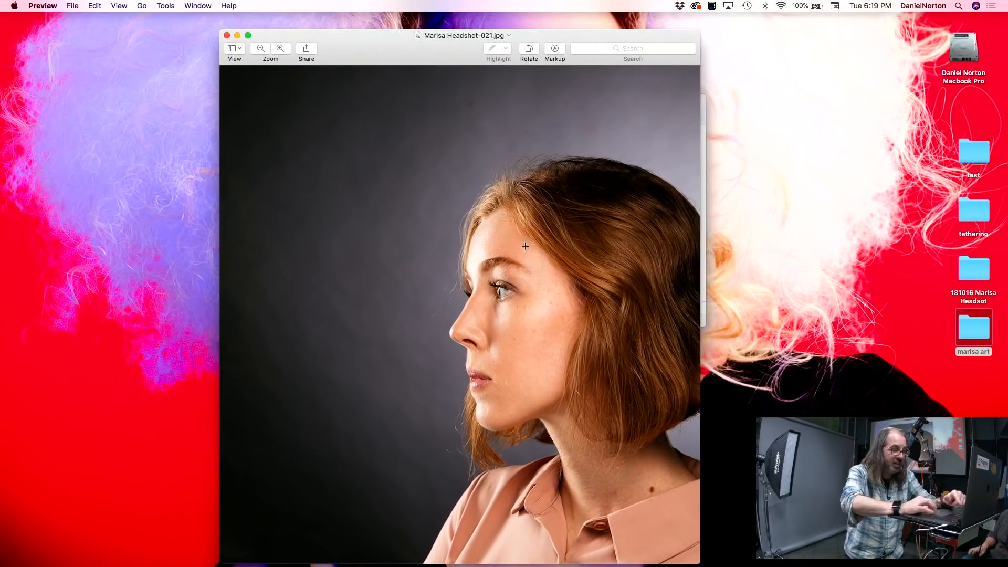
left_click(227, 35)
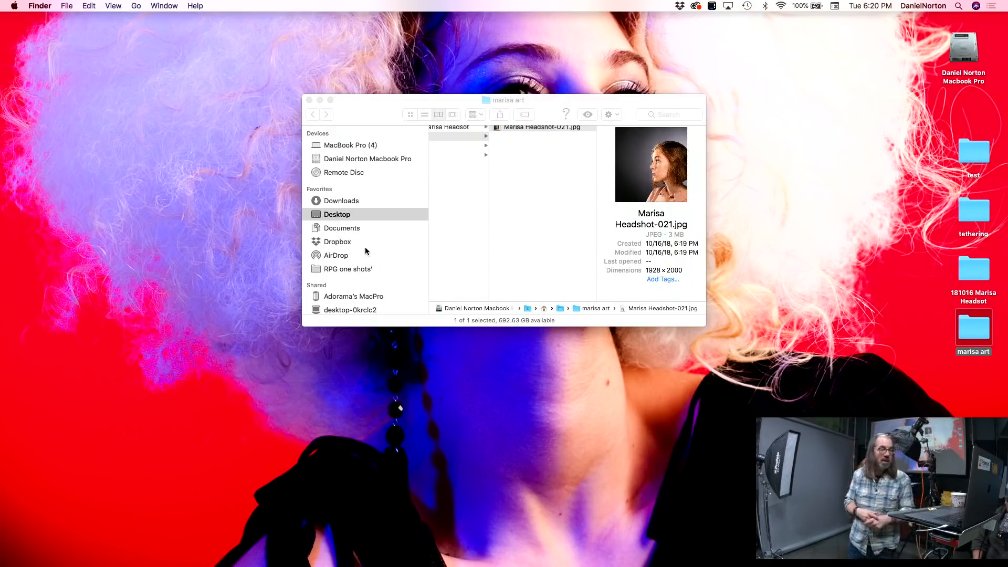
double_click(628, 184)
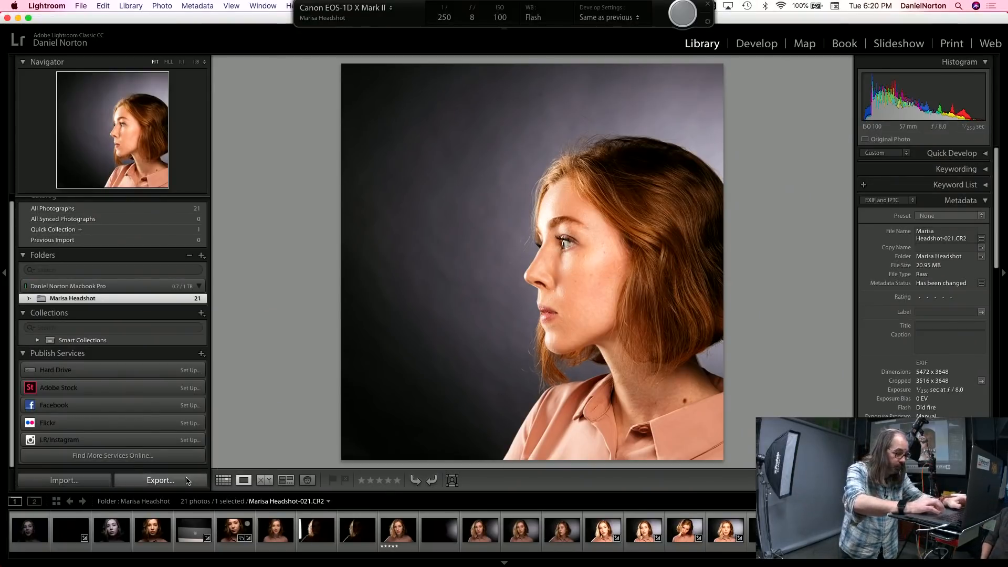
Step: Load the For Instagram export preset for frame 21 to examine its settings, and close the dialog without exporting
left_click(160, 480)
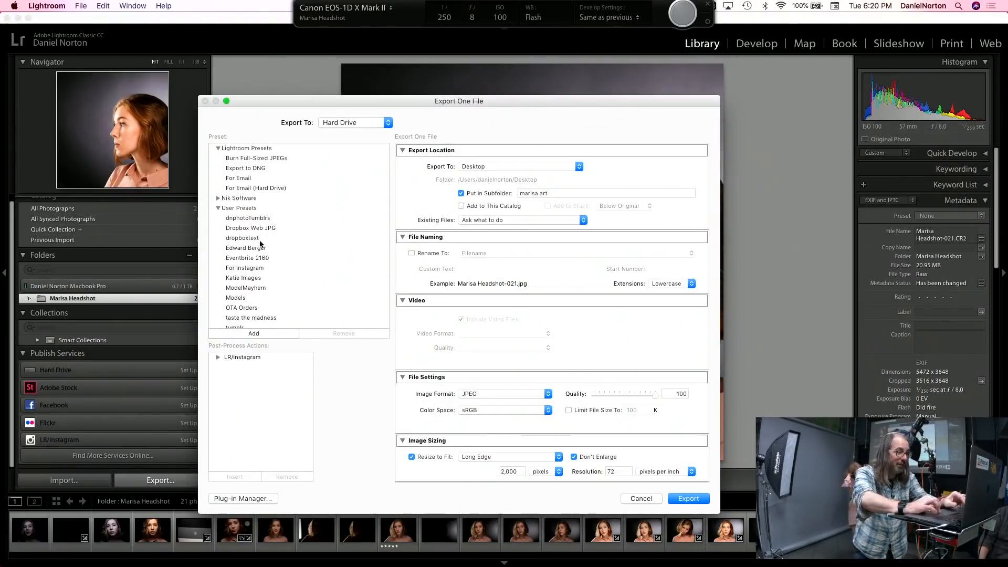
scroll(259, 250, "down", 1)
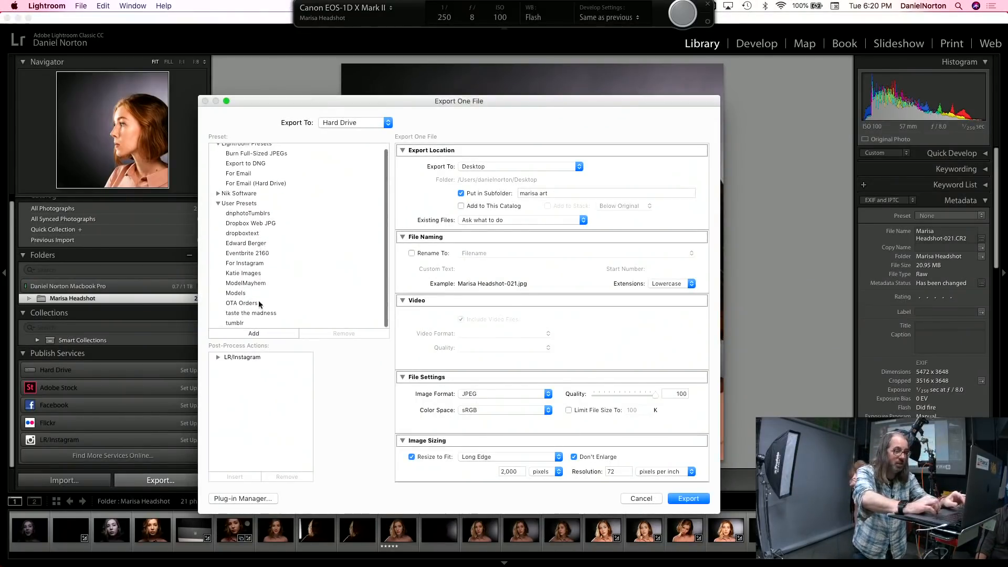
left_click(257, 265)
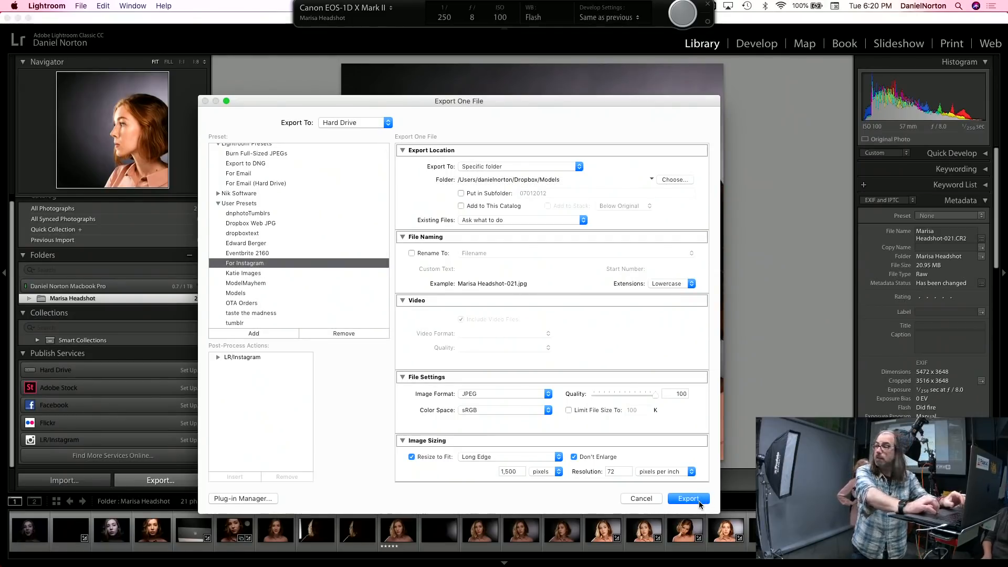
mouse_move(278, 566)
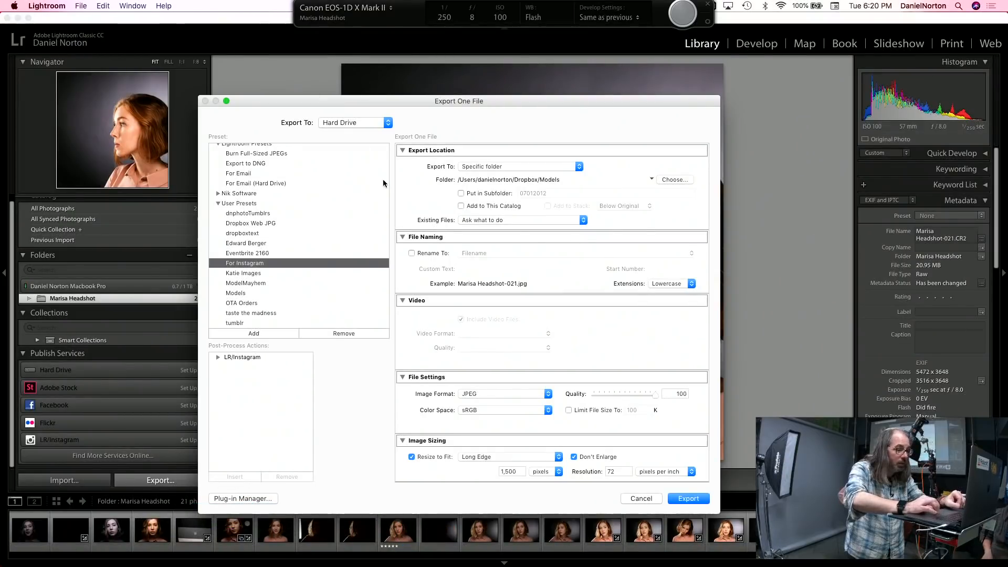
left_click(642, 498)
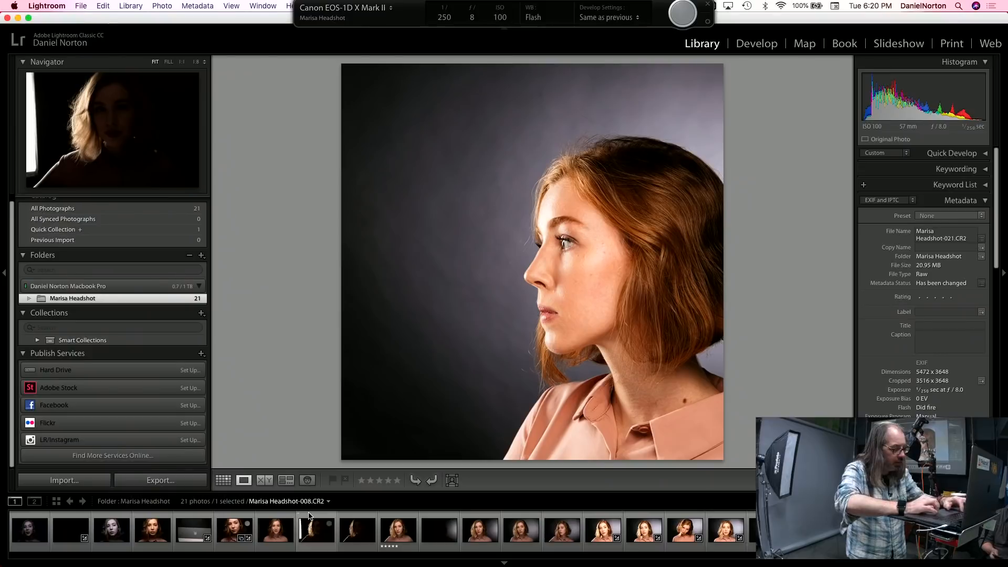
Step: Switch from Lightroom to Capture One 11 and show the session's process recipes and output settings
key("super+h")
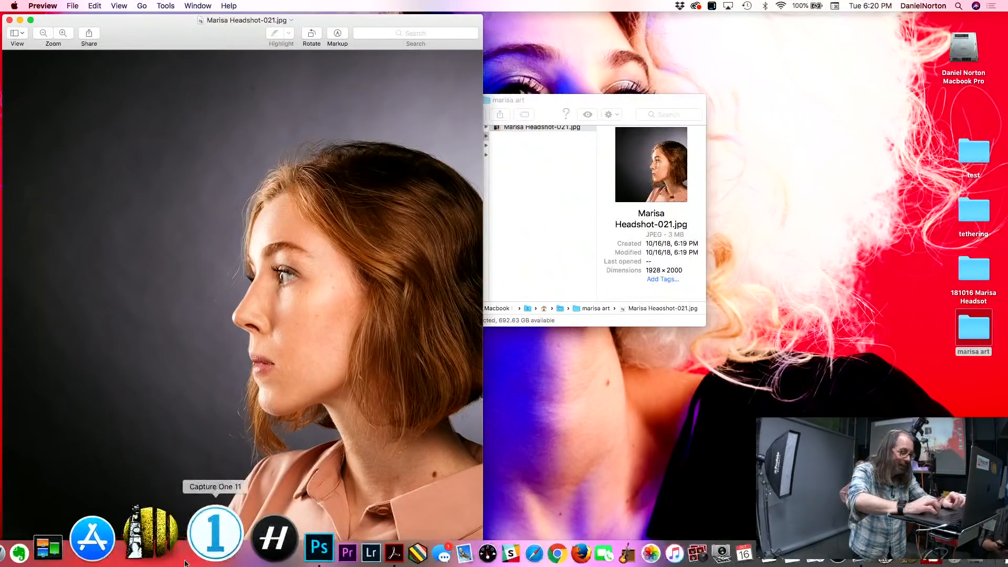
left_click(196, 541)
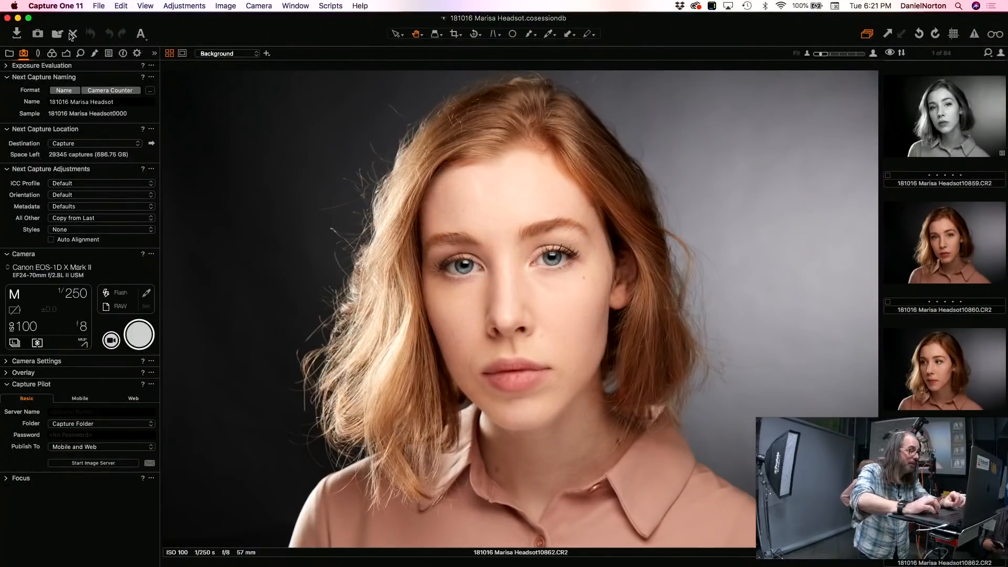
left_click(135, 53)
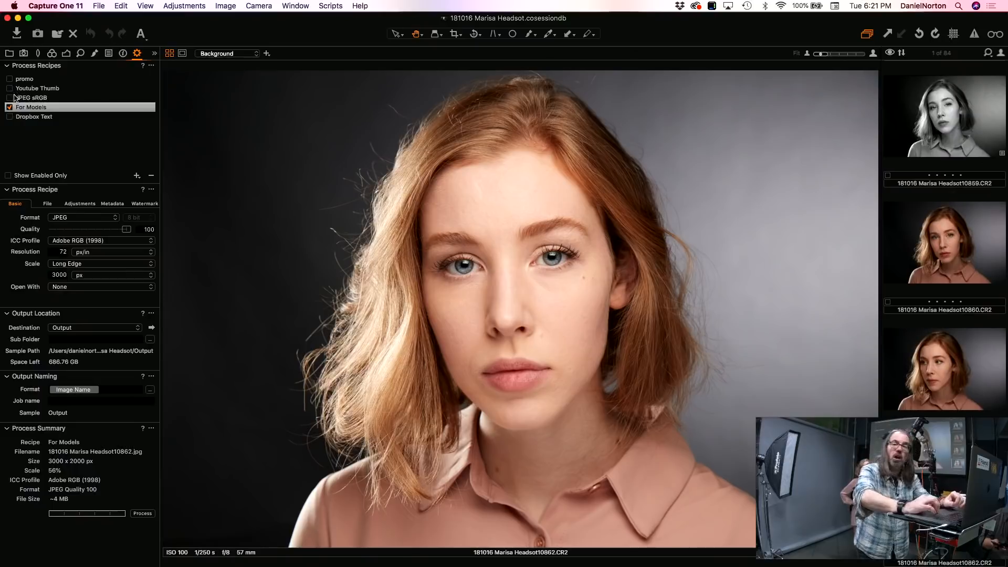
mouse_move(14, 97)
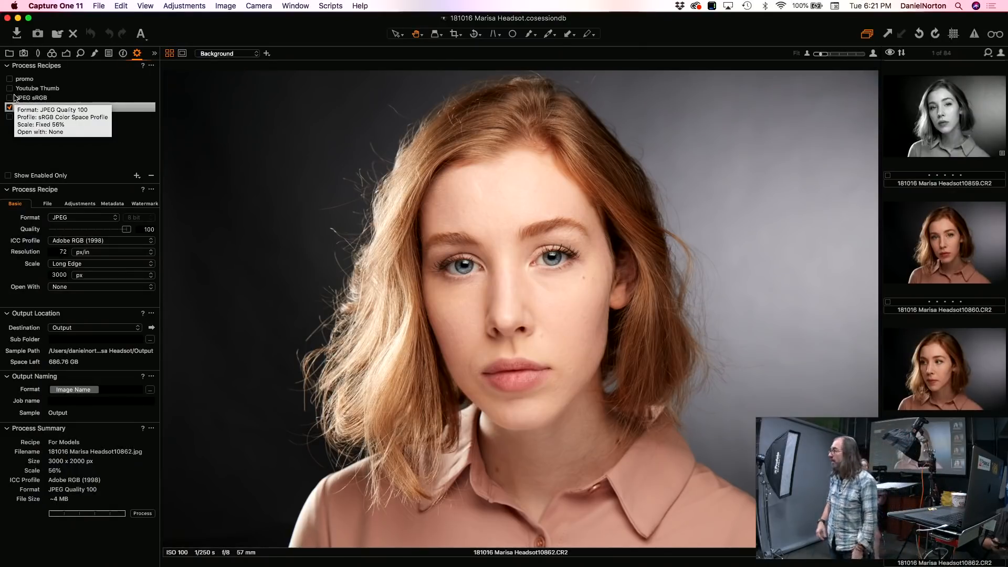